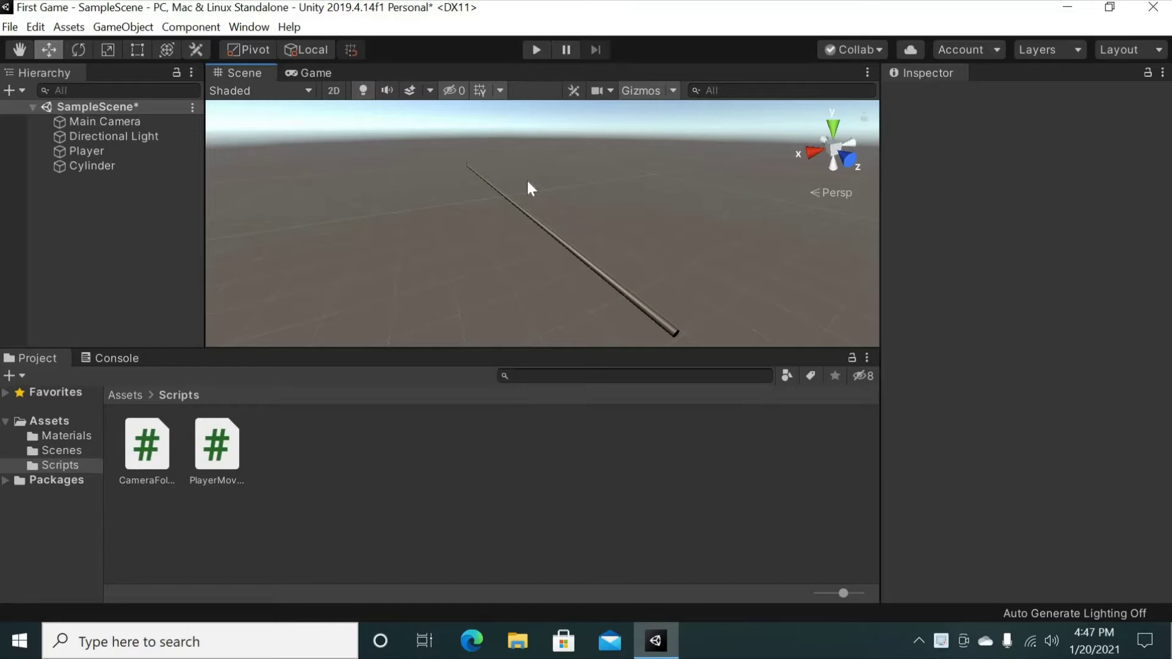
Step: Run and stop a play test of the rolling cube in the Game view, then return to the Scene view
{"action": "left_click", "coordinate": [325, 72]}
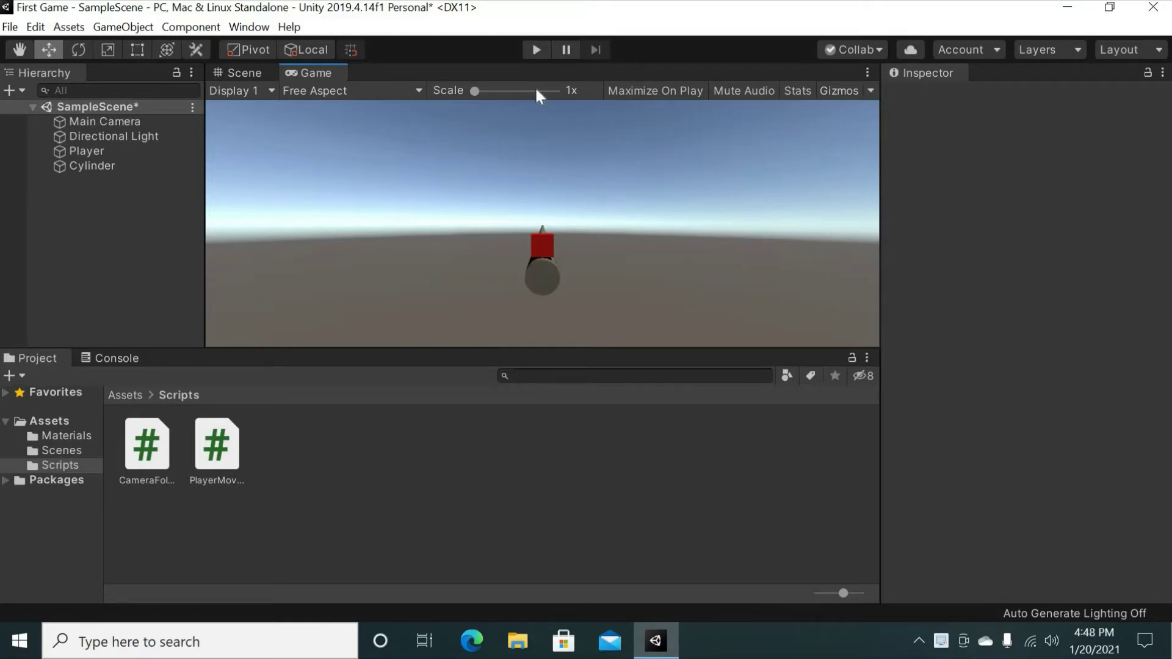
{"action": "left_click", "coordinate": [535, 50]}
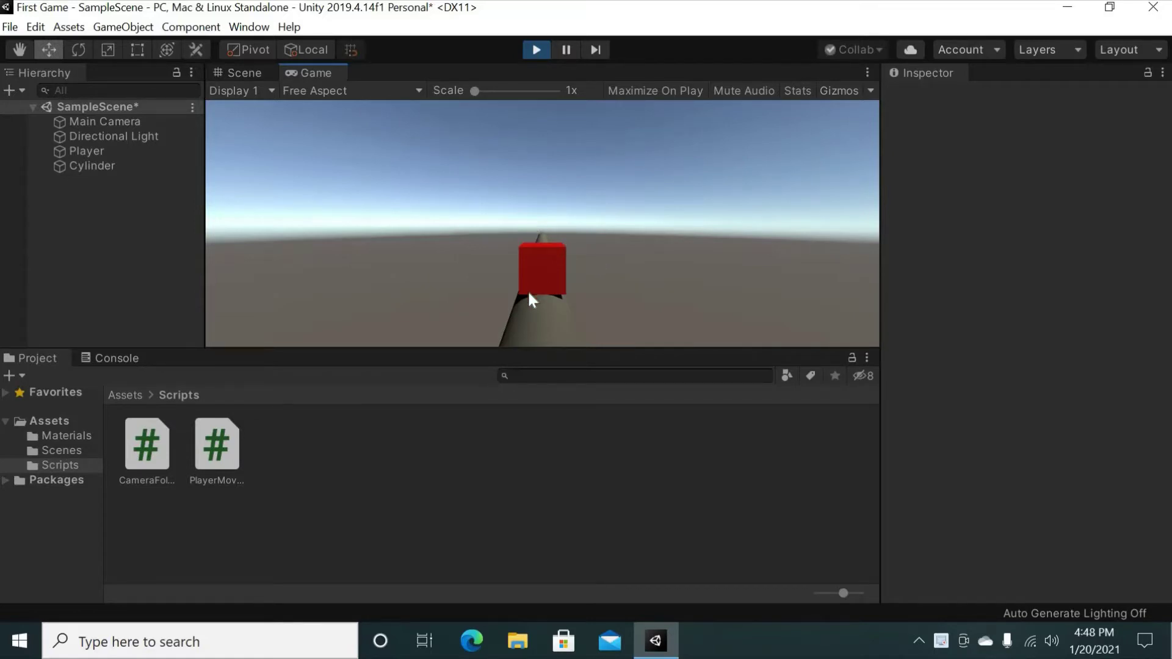
{"action": "left_click", "coordinate": [536, 50]}
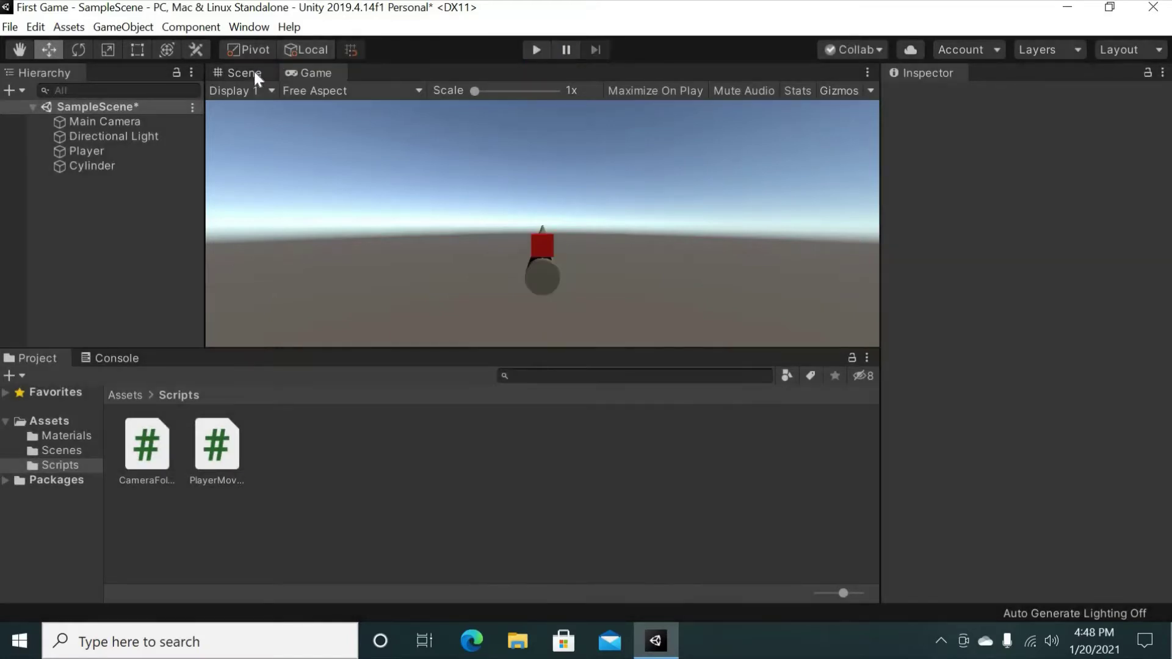
{"action": "left_click", "coordinate": [254, 75]}
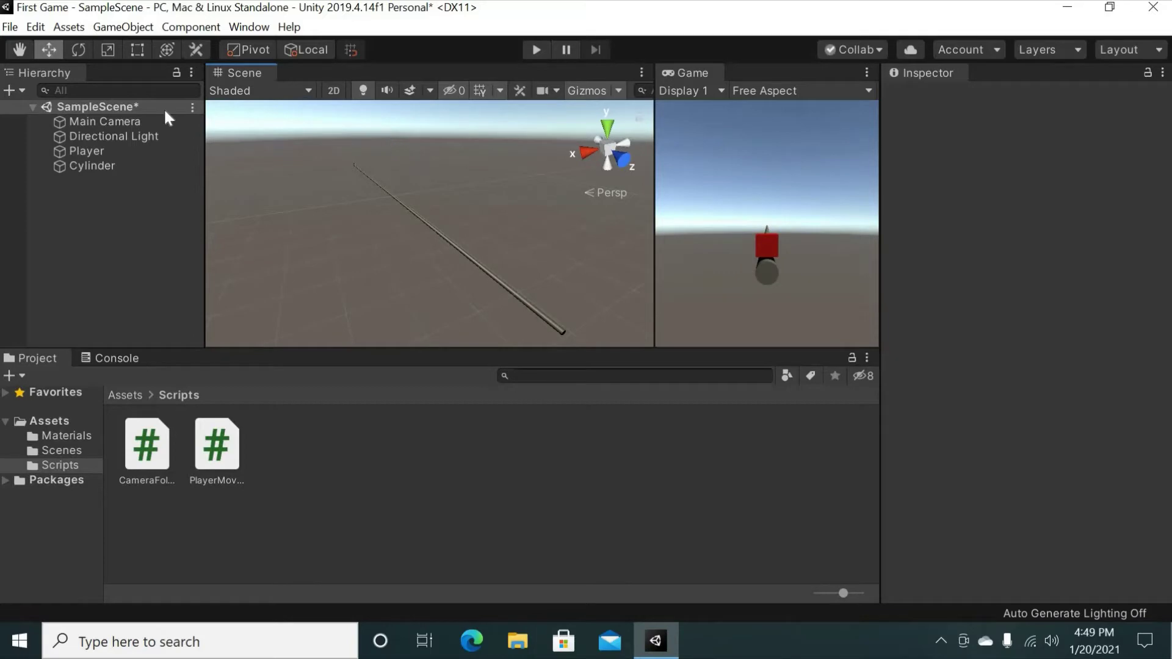
Step: Set the Cylinder's X and Z scale to 1.5
{"action": "left_click", "coordinate": [118, 168]}
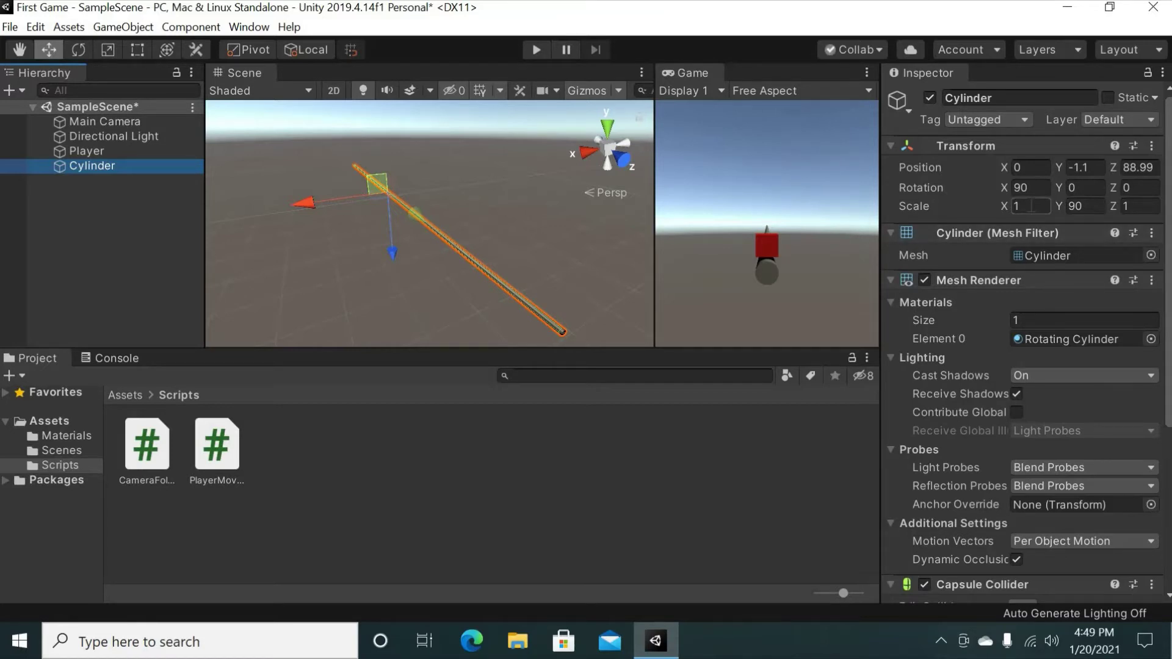
{"action": "left_click", "coordinate": [1031, 205]}
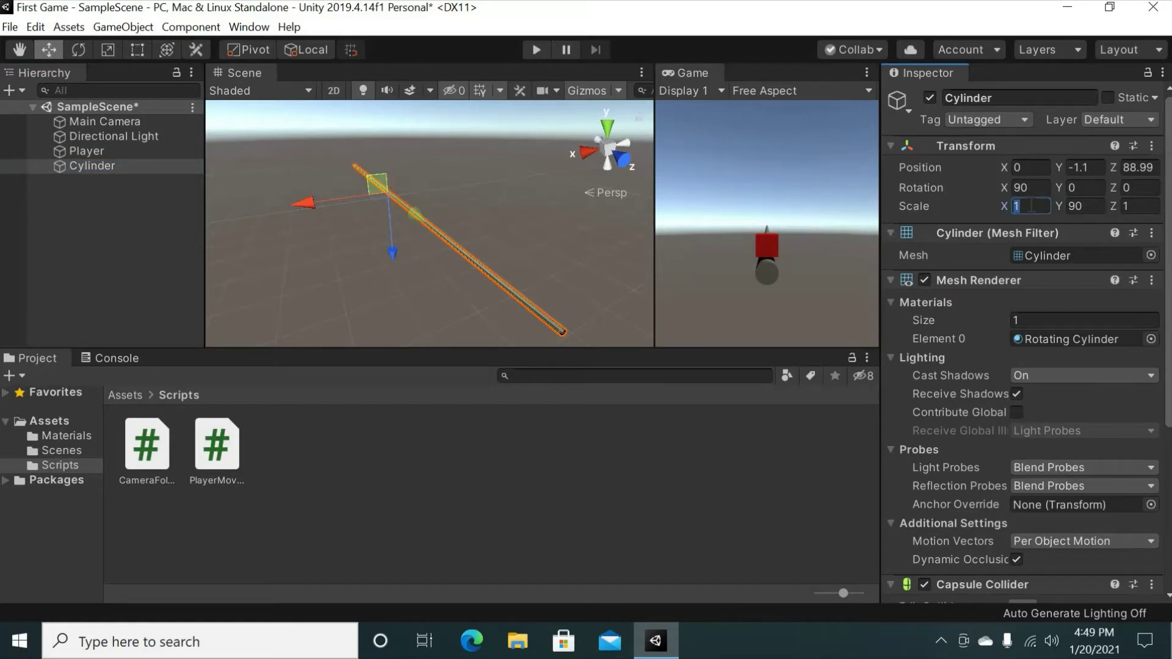
{"action": "type", "text": "1.5"}
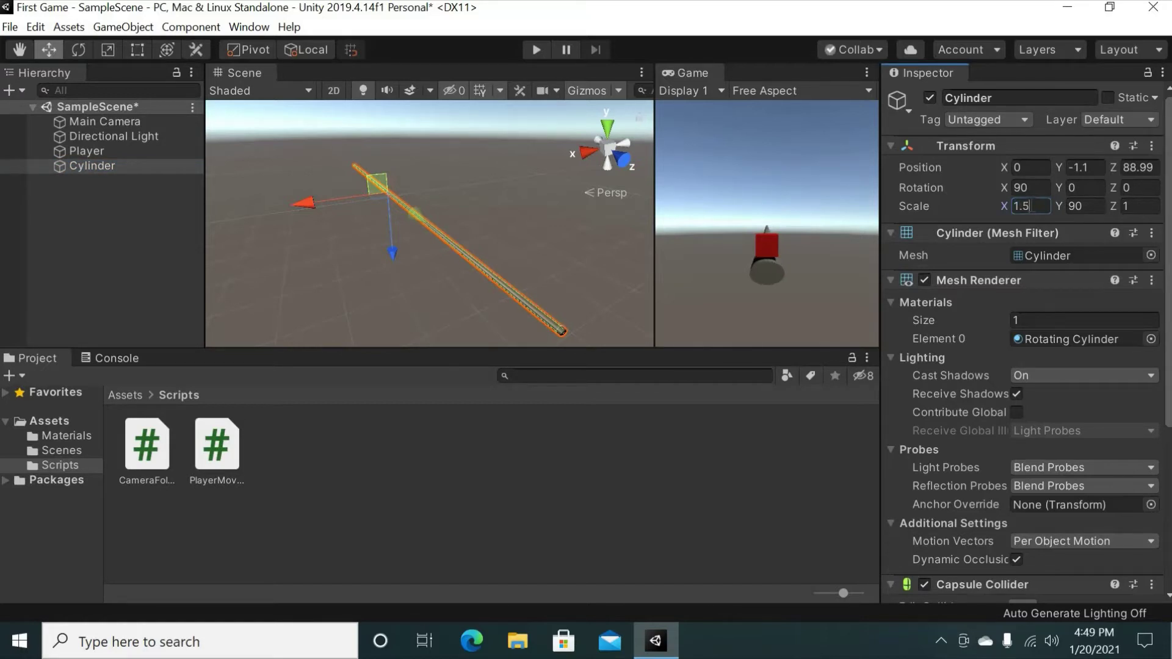
{"action": "key", "text": "Tab"}
{"action": "key", "text": "Tab"}
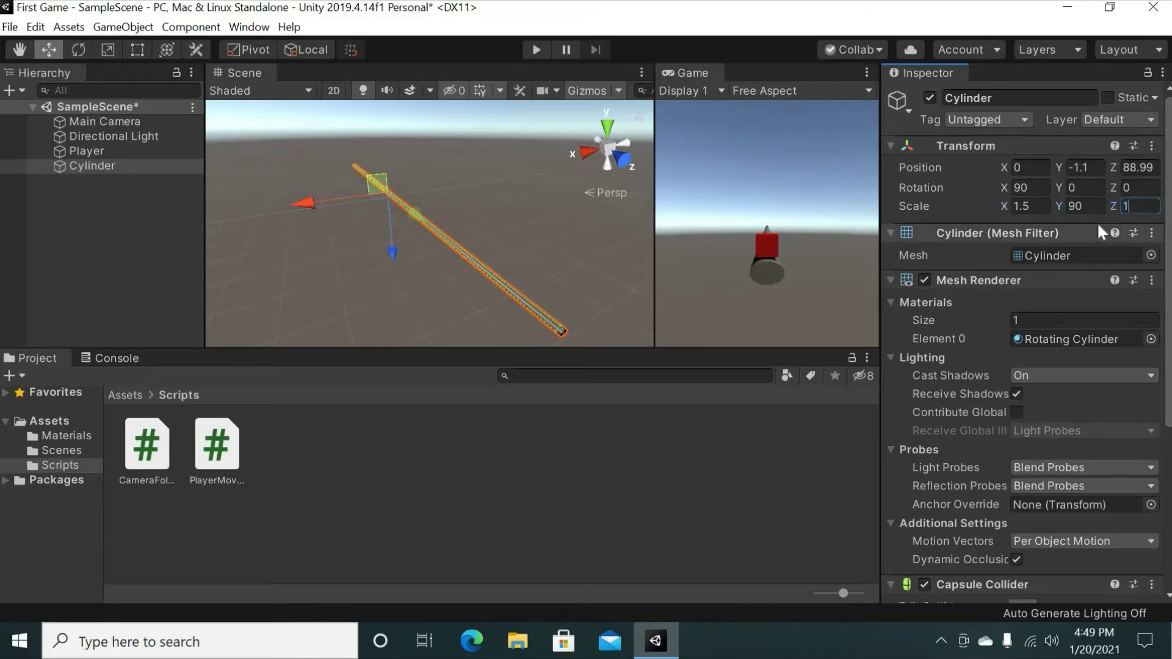
{"action": "type", "text": ".5"}
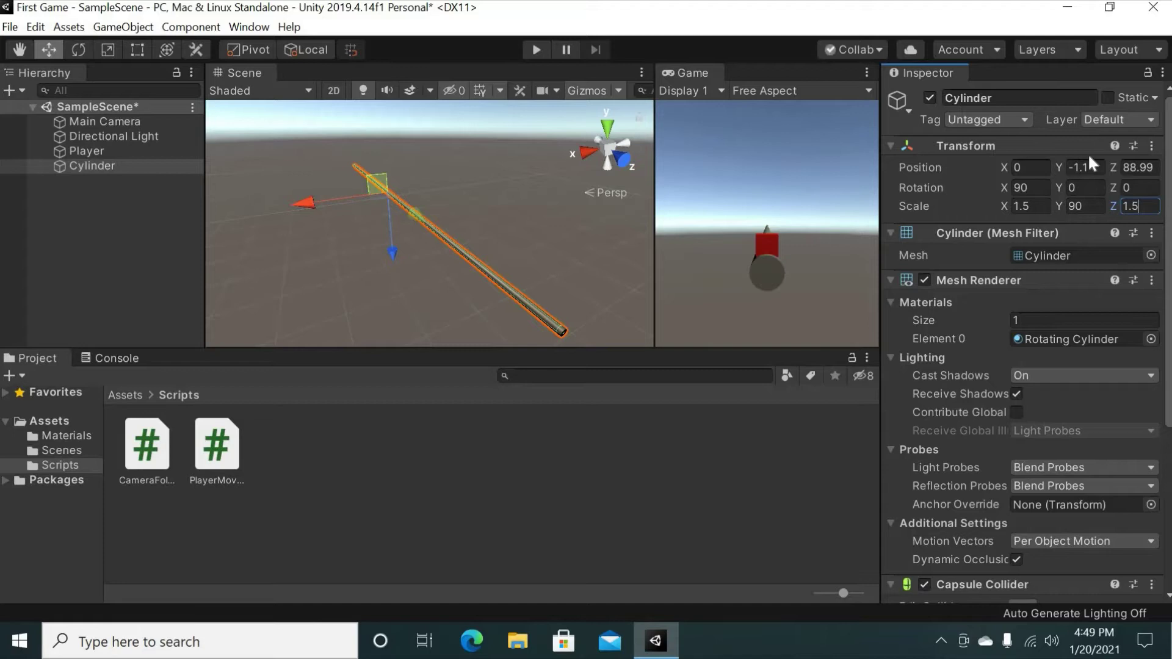
Step: Lower the Cylinder to Y position -1.29 and deselect it
{"action": "left_click", "coordinate": [1083, 167]}
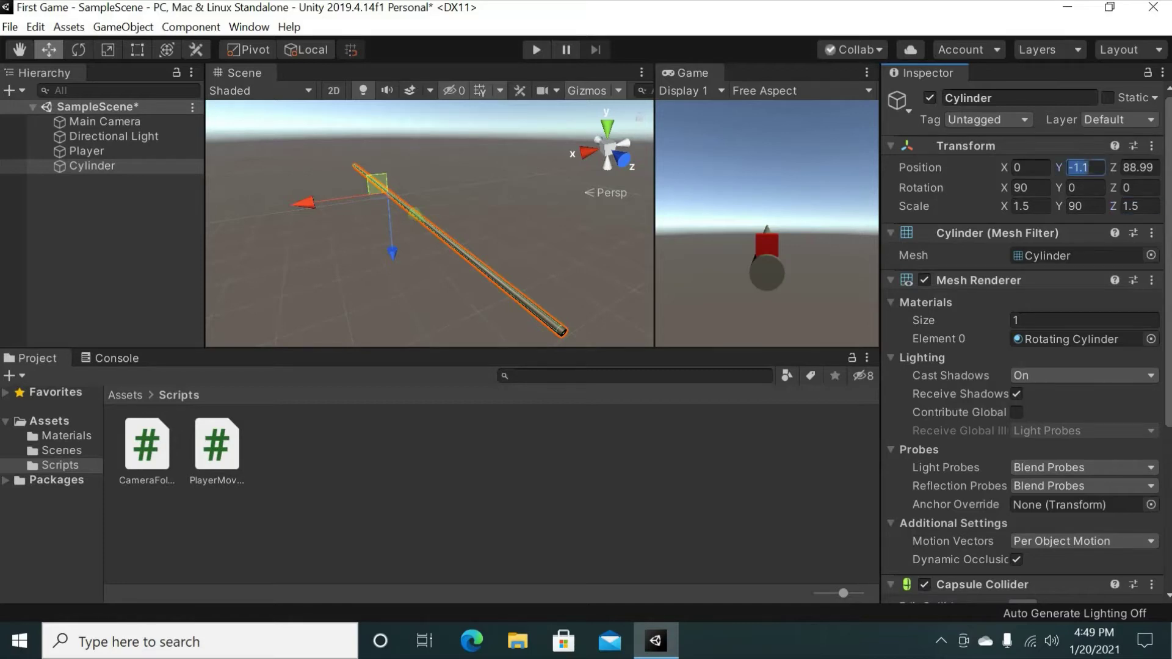
{"action": "type", "text": "-1.29"}
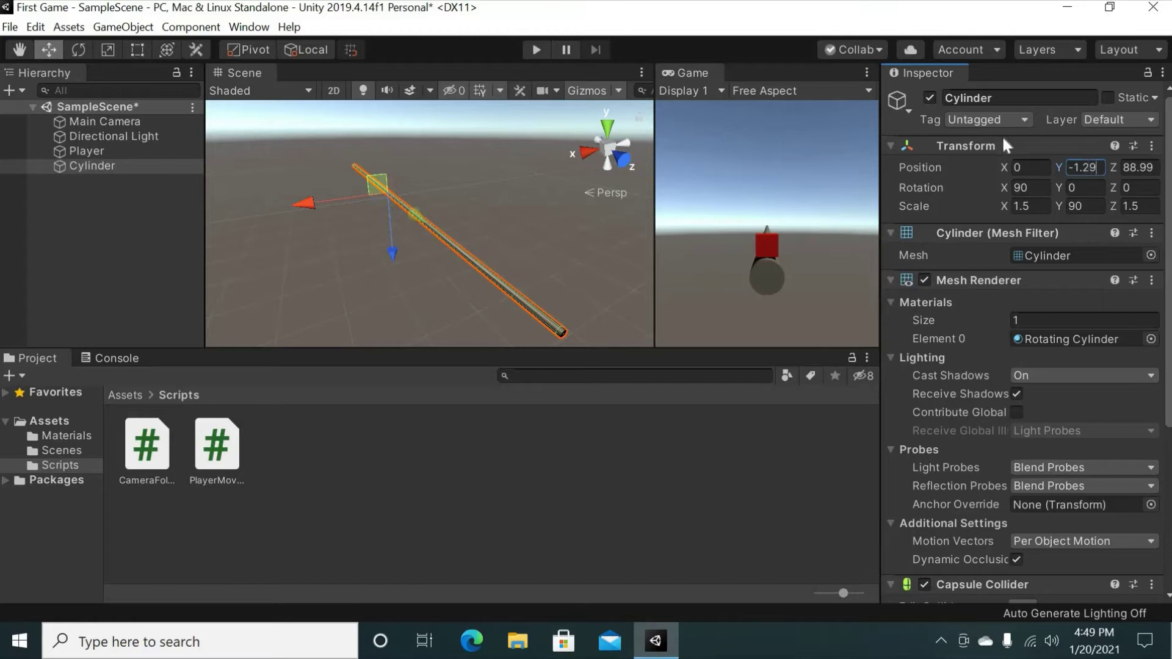
{"action": "left_click", "coordinate": [691, 230]}
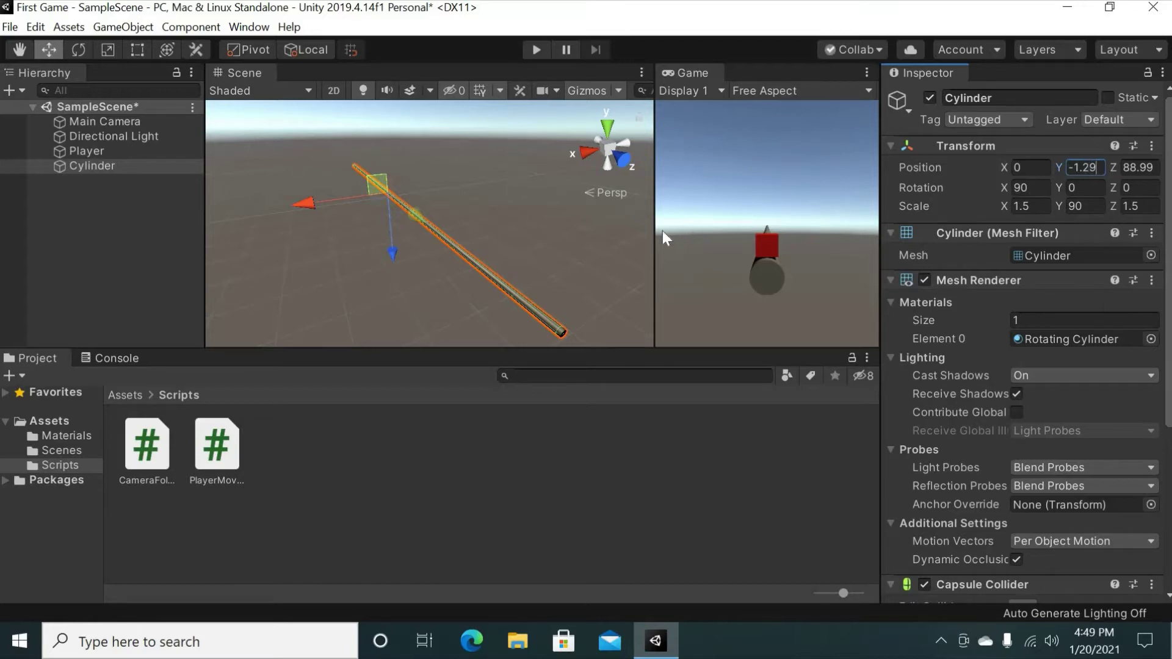
{"action": "left_click", "coordinate": [532, 213]}
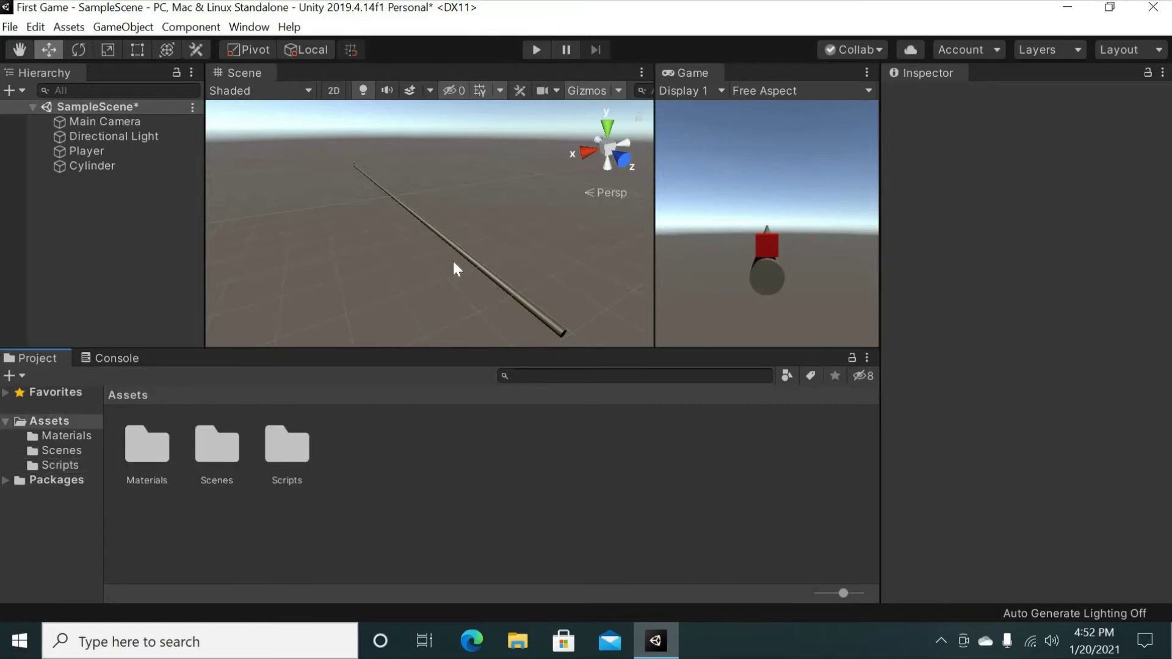
Step: Create a new C# script named CylinderRotate in the Assets/Scripts folder
{"action": "double_click", "coordinate": [287, 443]}
{"action": "right_click", "coordinate": [282, 444]}
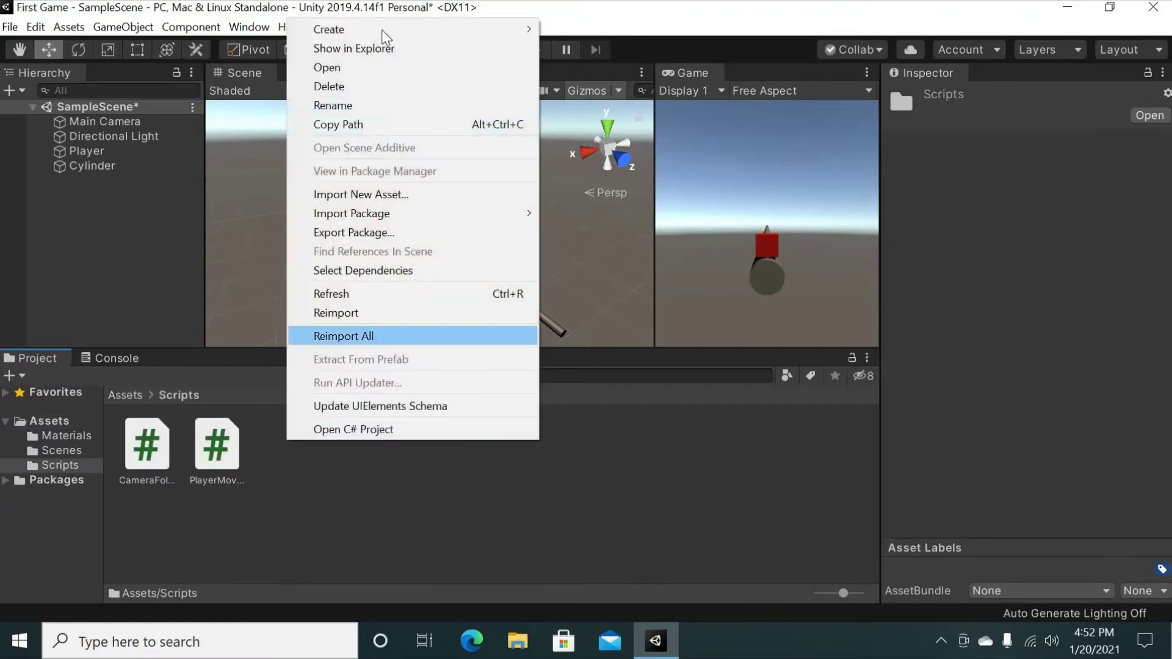
{"action": "mouse_move", "coordinate": [390, 36]}
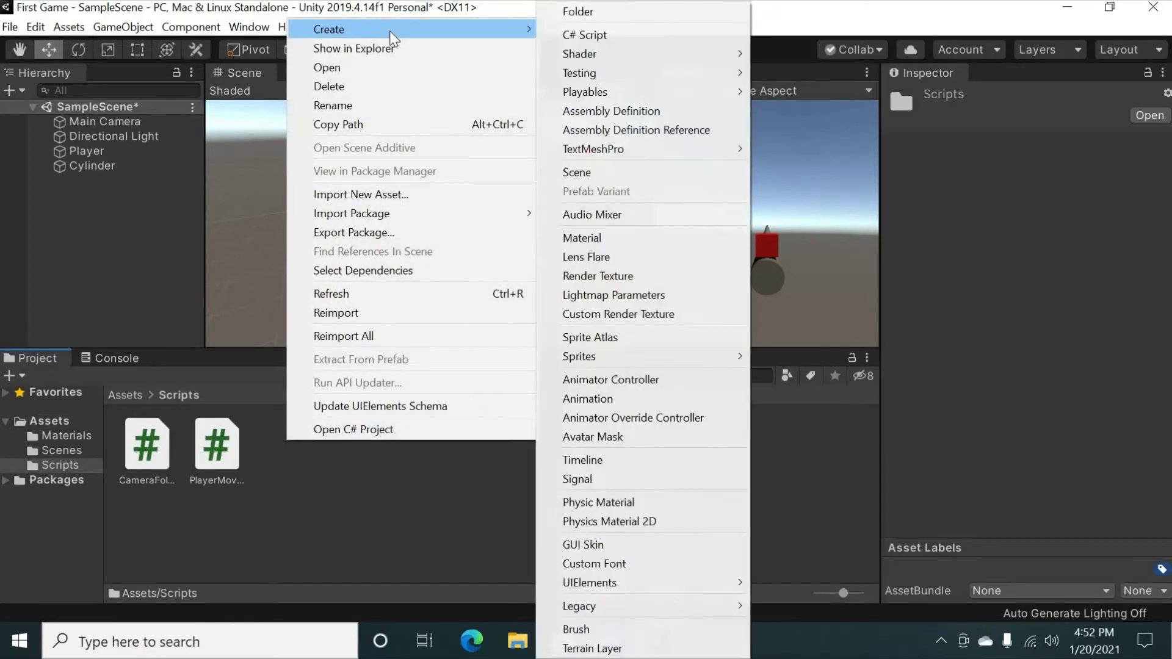
{"action": "left_click", "coordinate": [612, 35]}
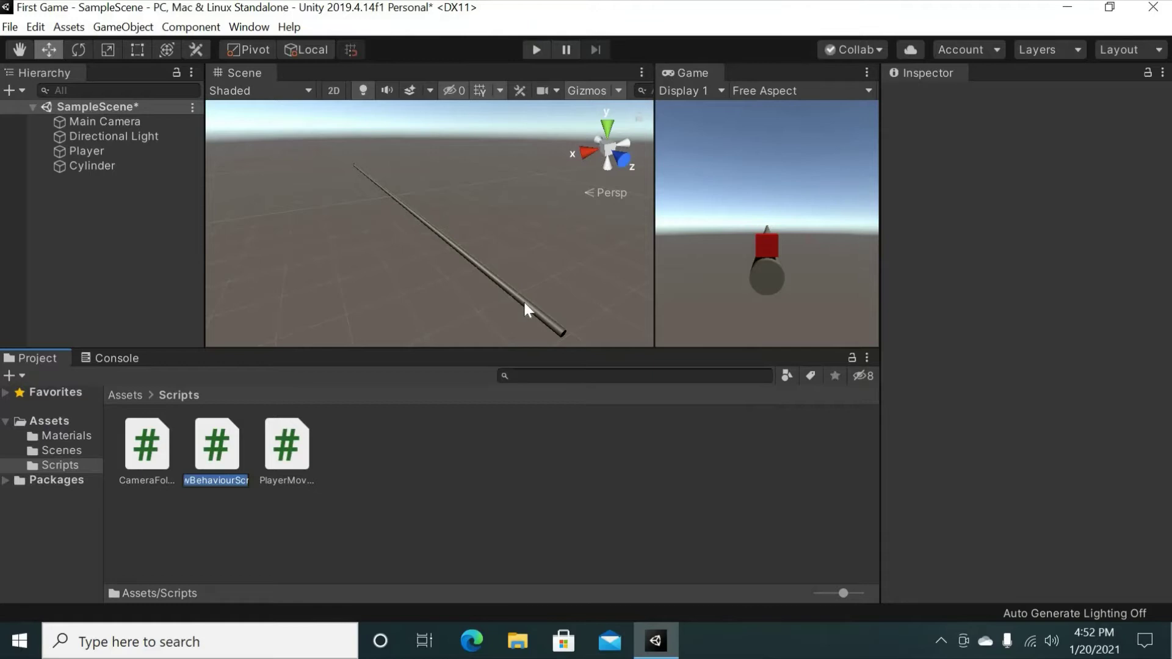
{"action": "type", "text": "Cylderi"}
{"action": "key", "text": "BackSpace"}
{"action": "key", "text": "BackSpace"}
{"action": "key", "text": "BackSpace"}
{"action": "key", "text": "BackSpace"}
{"action": "key", "text": "BackSpace"}
{"action": "key", "text": "BackSpace"}
{"action": "key", "text": "BackSpace"}
{"action": "type", "text": "Cyl"}
{"action": "type", "text": "ind"}
{"action": "type", "text": "erRotate"}
{"action": "key", "text": "Return"}
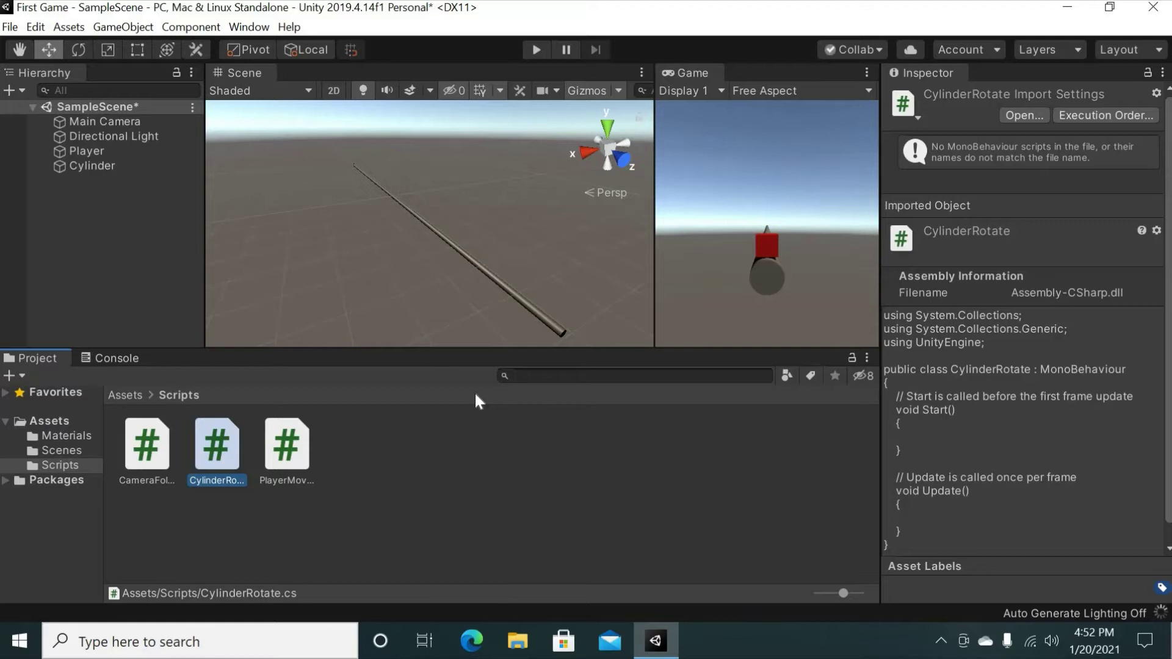
Step: Attach CylinderRotate to the Player and check it among the Player's components
{"action": "left_click", "coordinate": [393, 448]}
{"action": "left_click_drag", "start_coordinate": [232, 441], "coordinate": [96, 166]}
{"action": "left_click", "coordinate": [100, 151]}
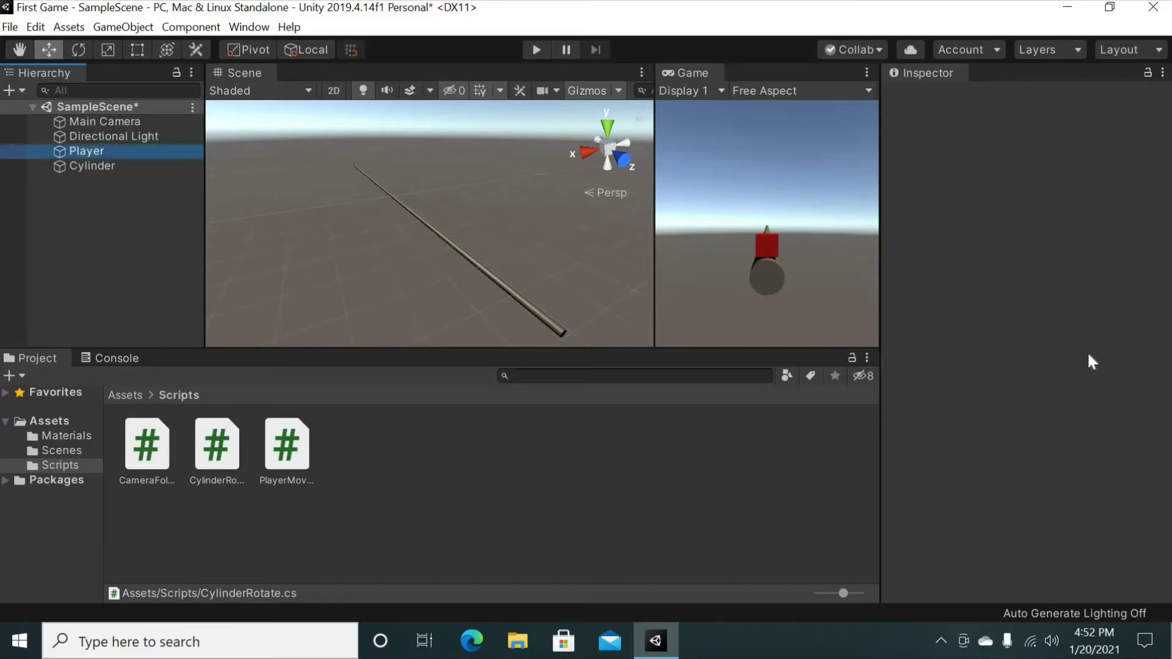
{"action": "scroll", "coordinate": [1035, 366], "scroll_direction": "down", "scroll_amount": 10}
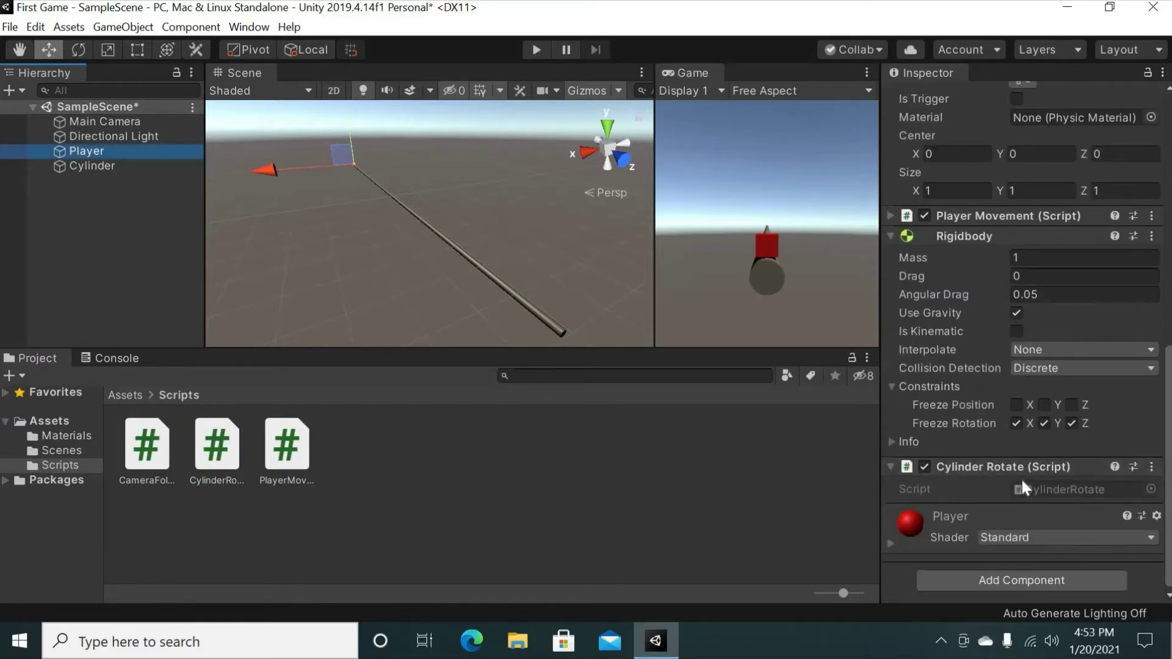
Step: Open CylinderRotate in a maximized Visual Studio Code and dismiss the .NET SDK notice
{"action": "double_click", "coordinate": [1059, 490]}
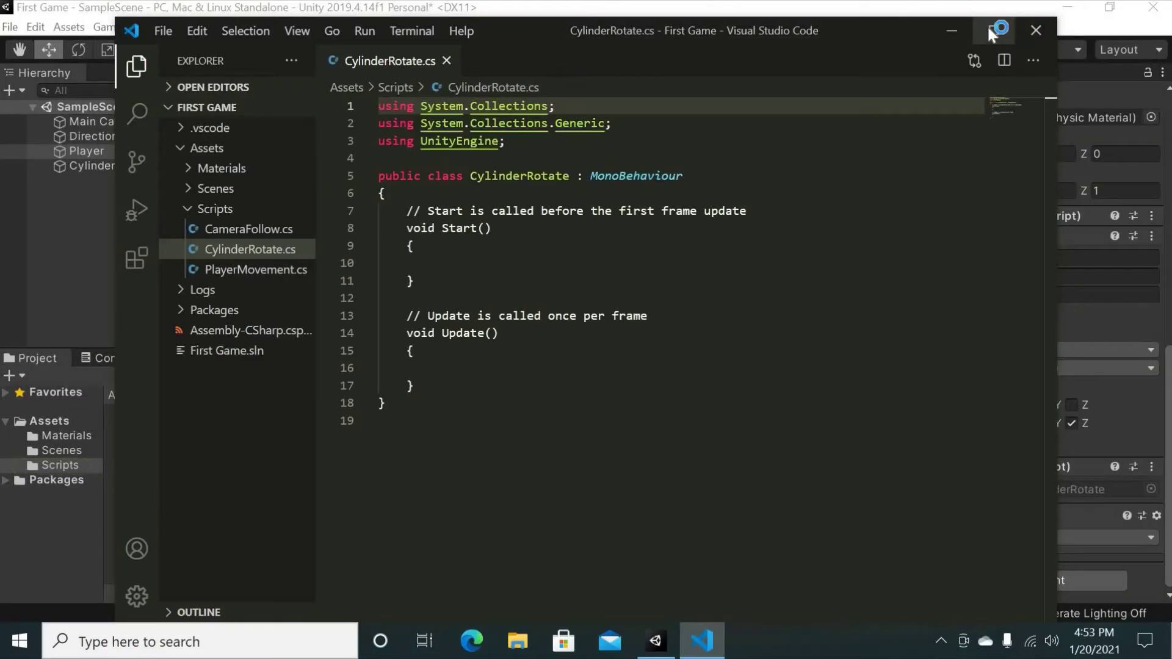
{"action": "left_click", "coordinate": [993, 30]}
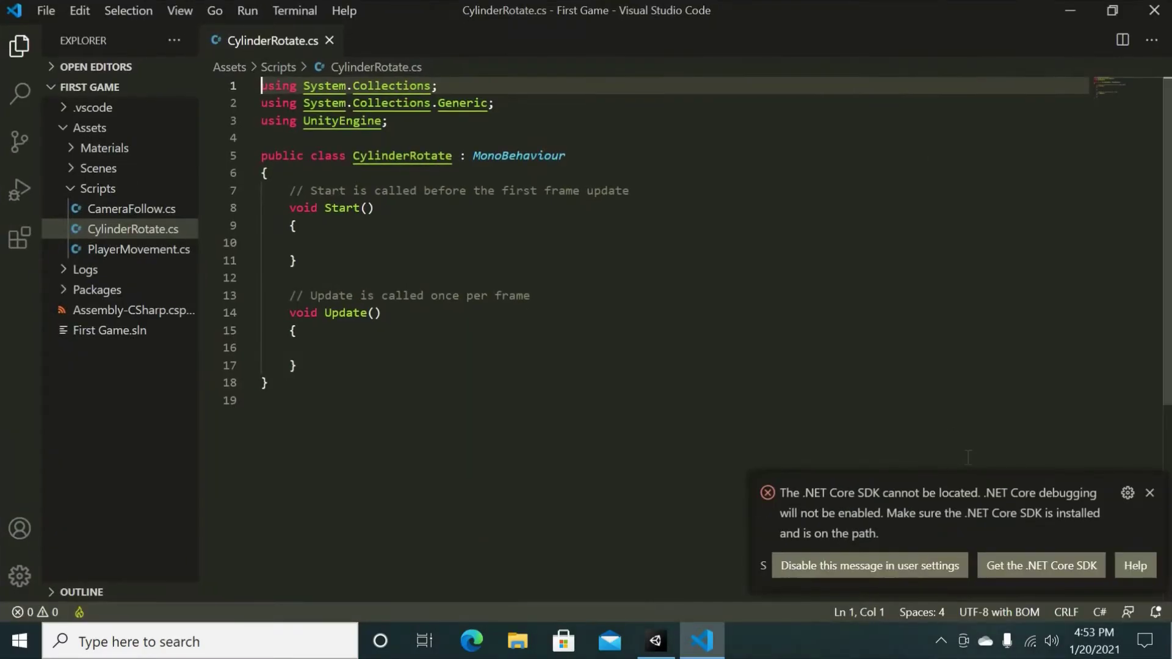
{"action": "left_click", "coordinate": [1150, 493]}
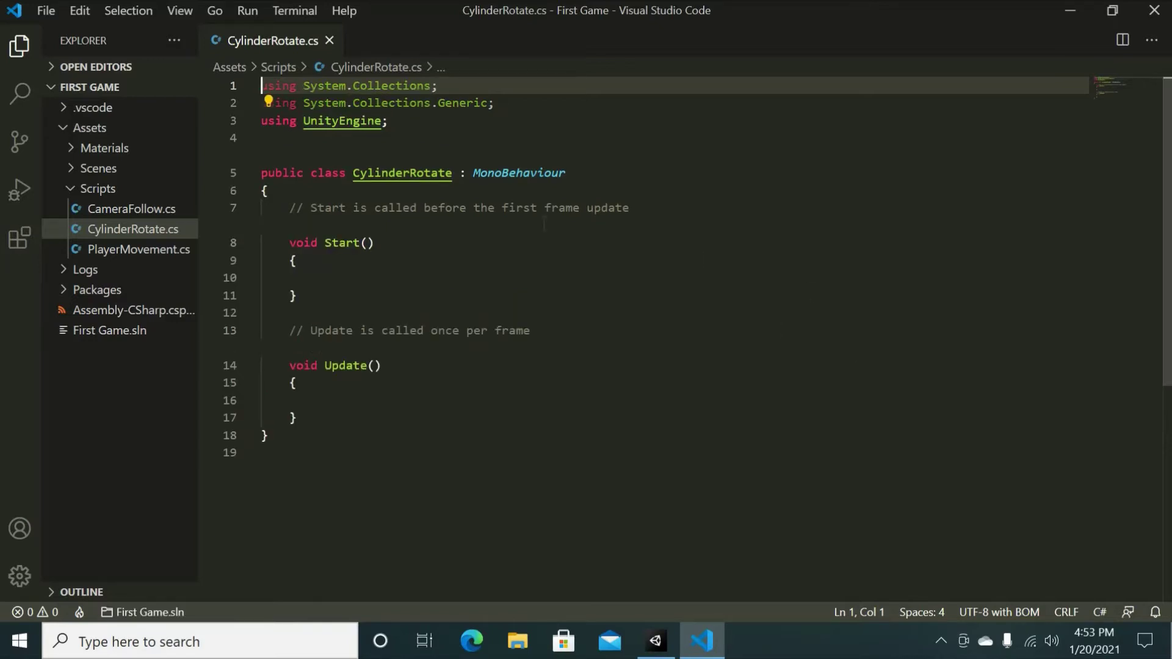
Step: Add the line 'public GameObject Cylinder;' under the class's opening brace
{"action": "left_click", "coordinate": [410, 192]}
{"action": "key", "text": "Return"}
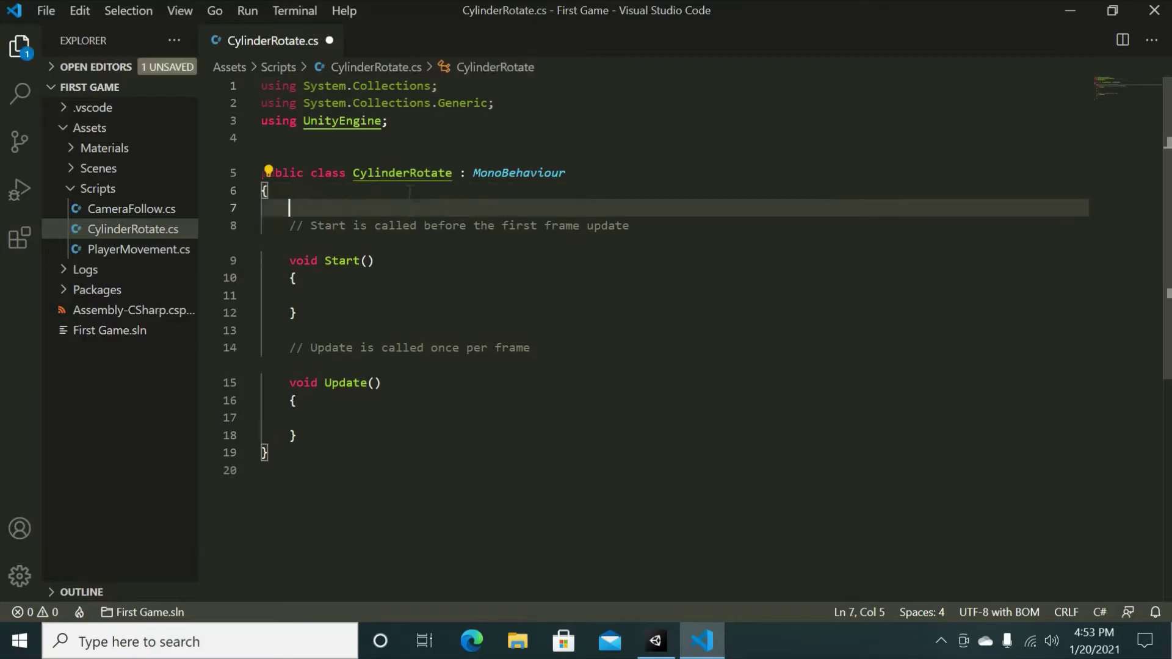
{"action": "type", "text": "public Game"}
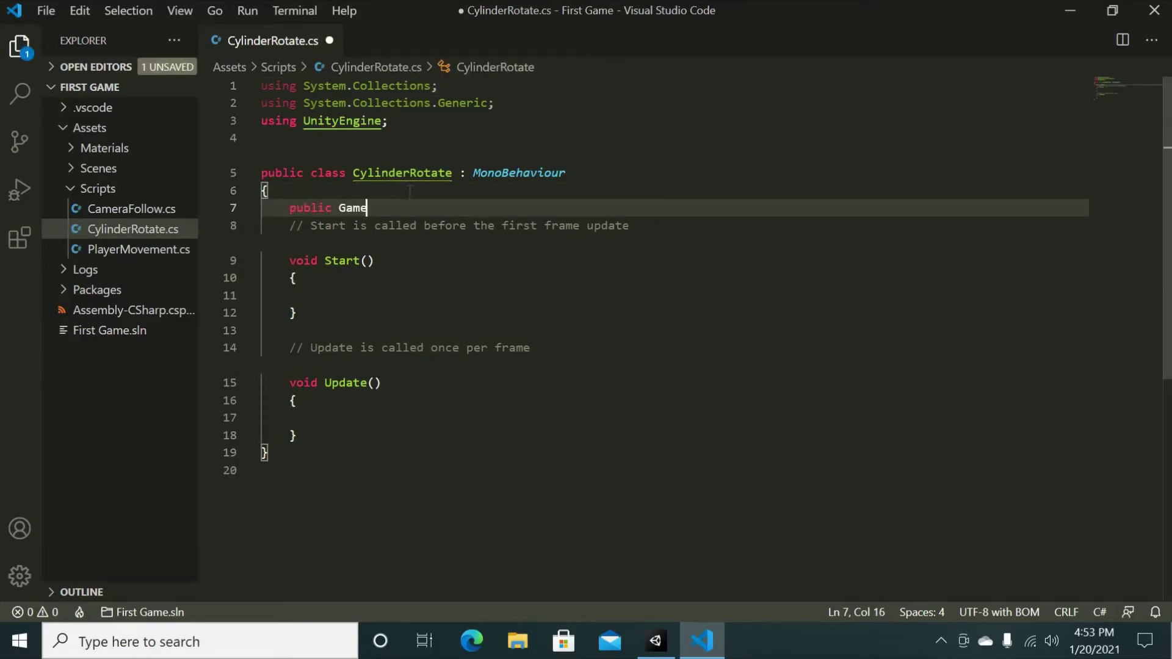
{"action": "type", "text": "Object"}
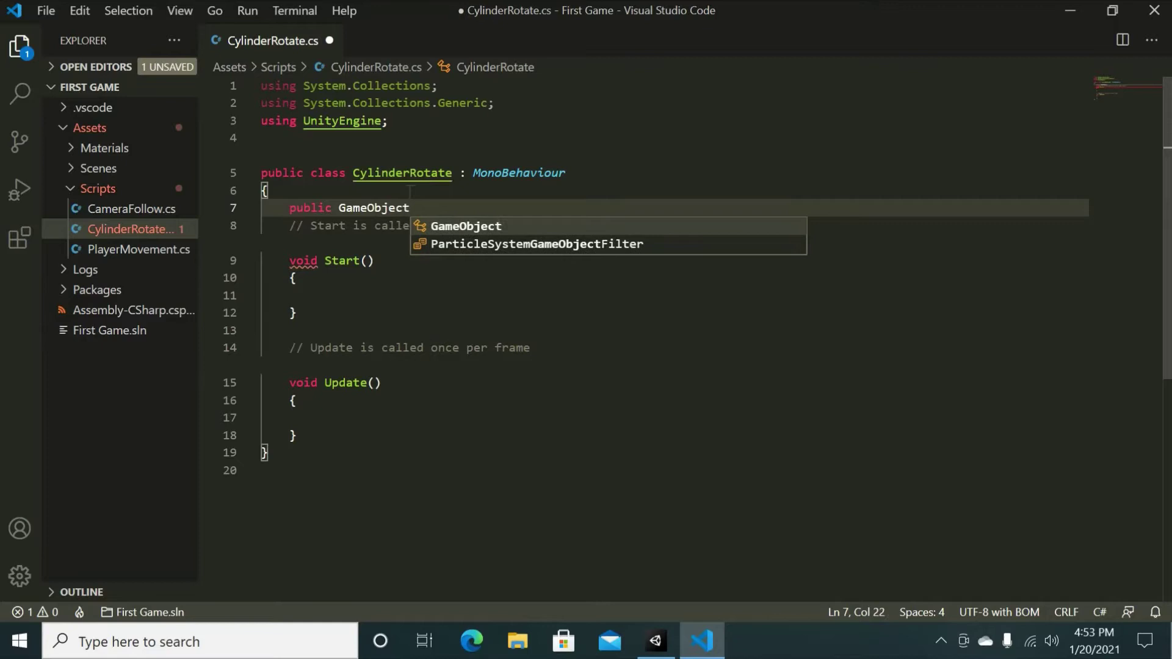
{"action": "type", "text": " Cyli"}
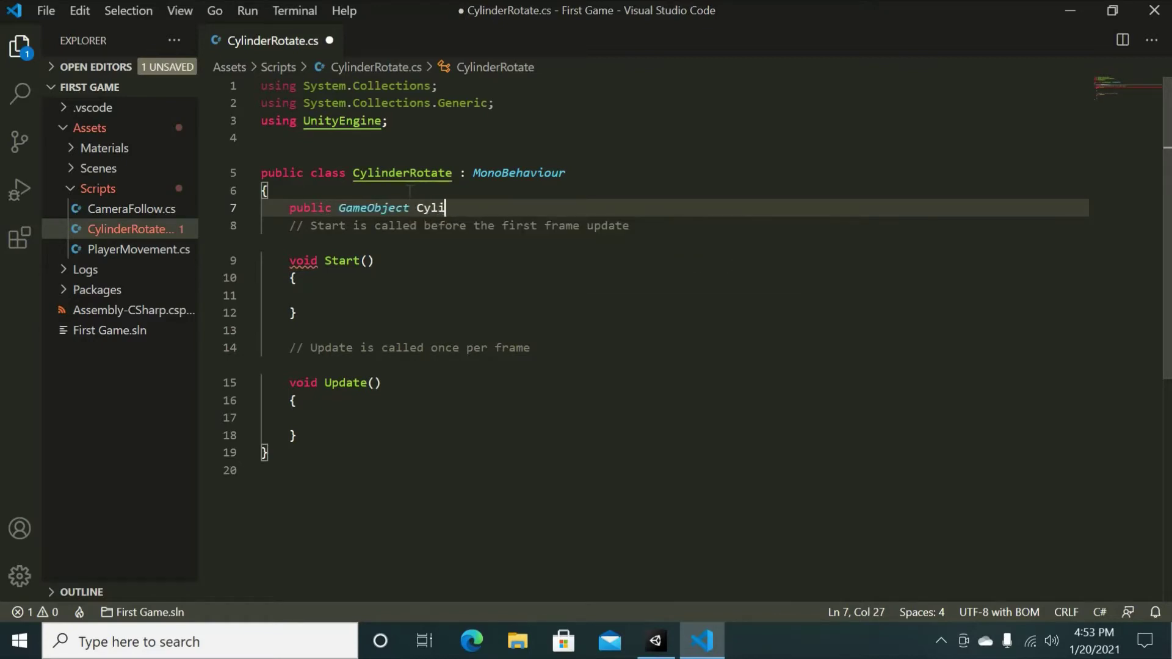
{"action": "type", "text": "nder;"}
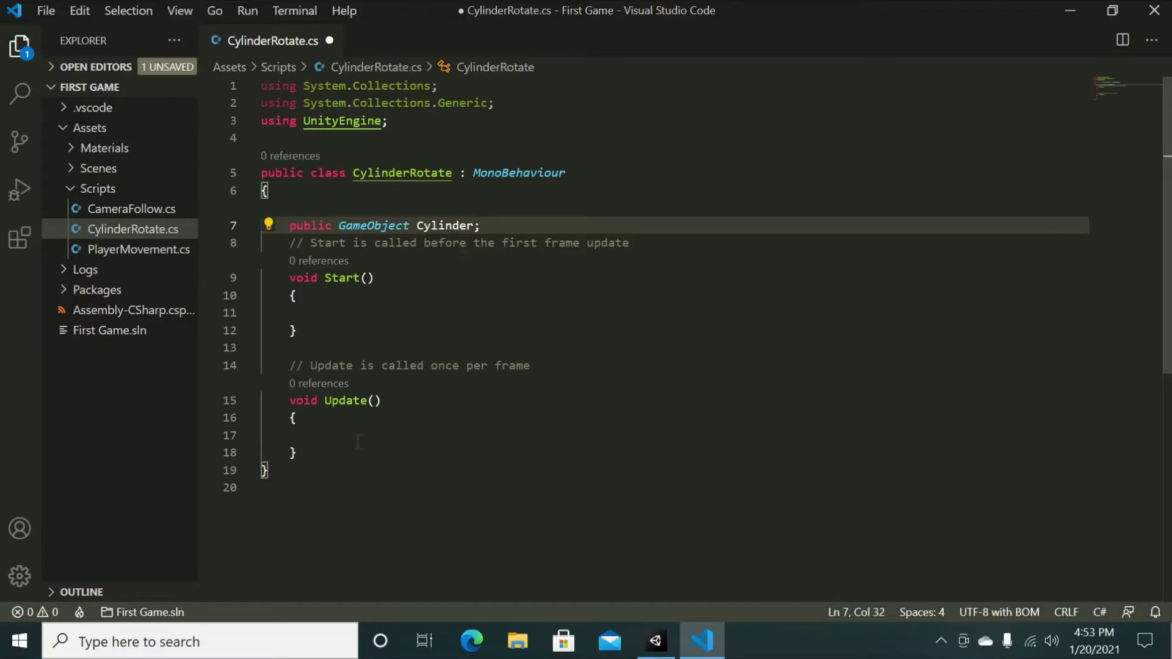
Step: In Update(), add an if (Input.GetKey("d")) condition with an opening brace block
{"action": "left_click", "coordinate": [336, 428]}
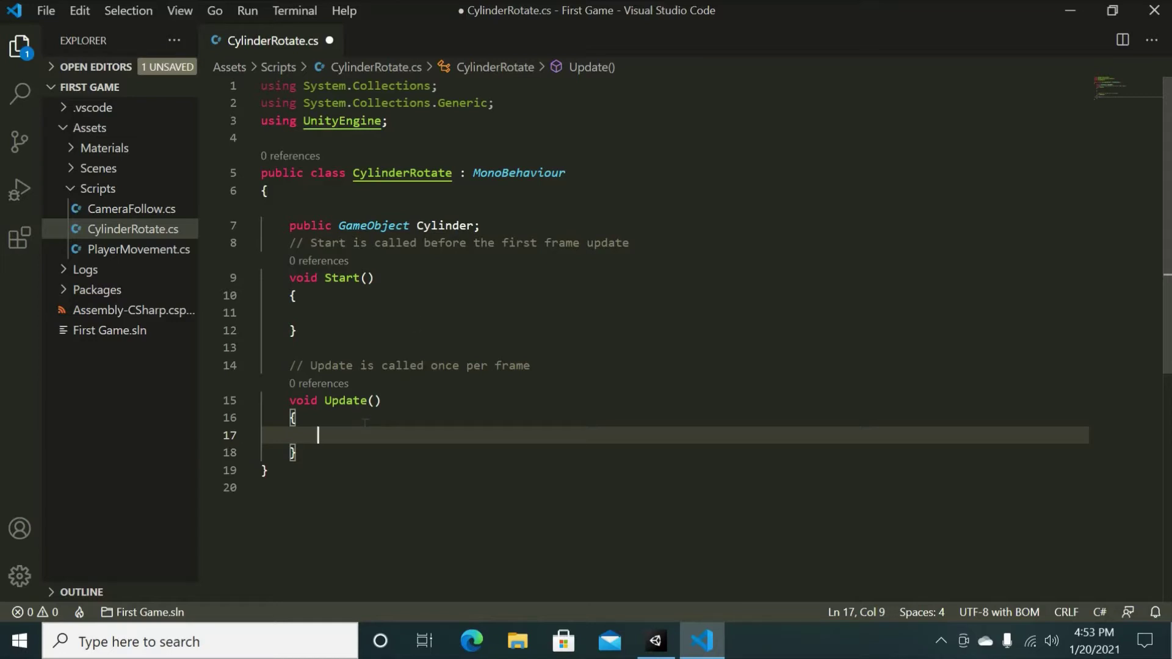
{"action": "type", "text": "if ("}
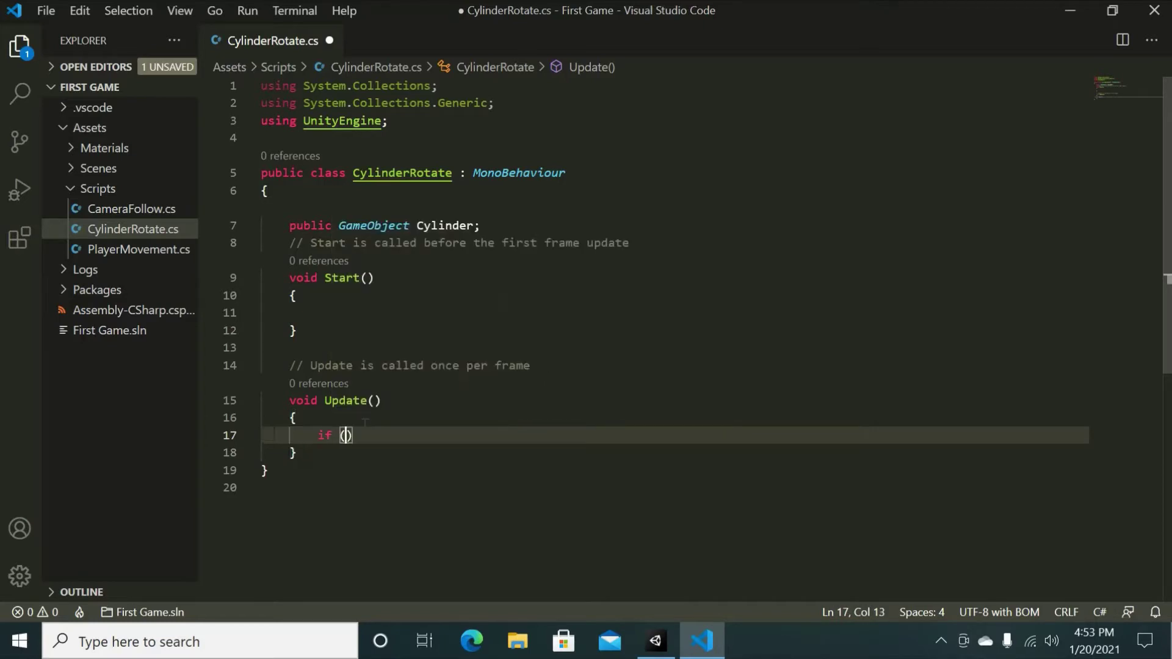
{"action": "type", "text": "Input."}
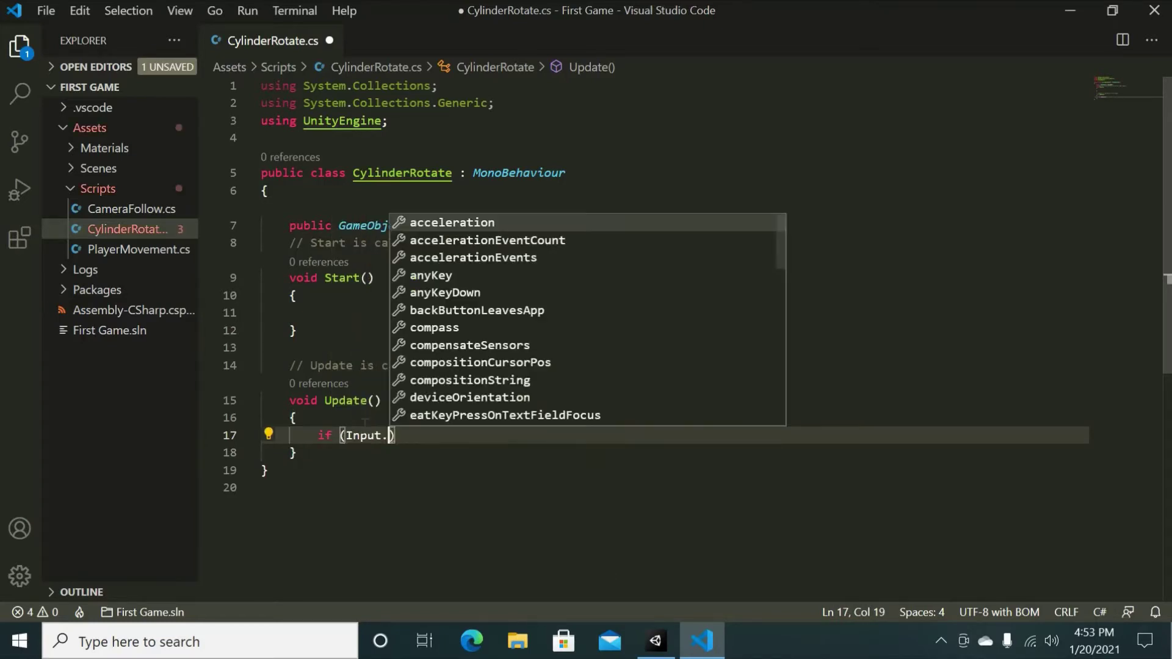
{"action": "type", "text": "GetKe"}
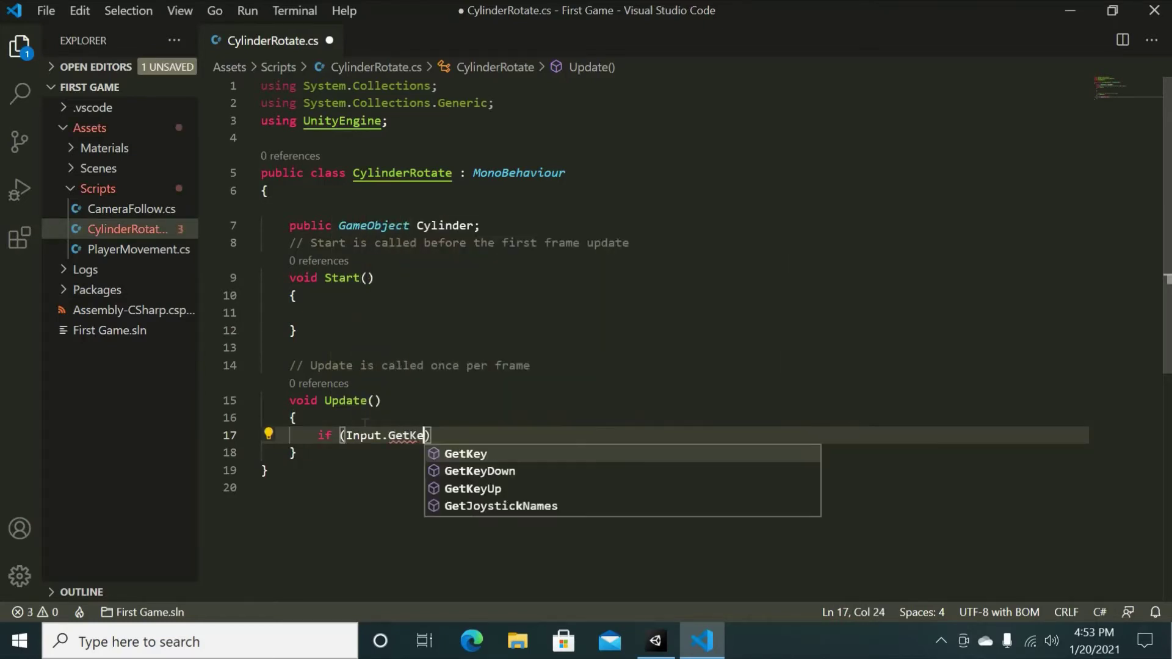
{"action": "type", "text": "y("}
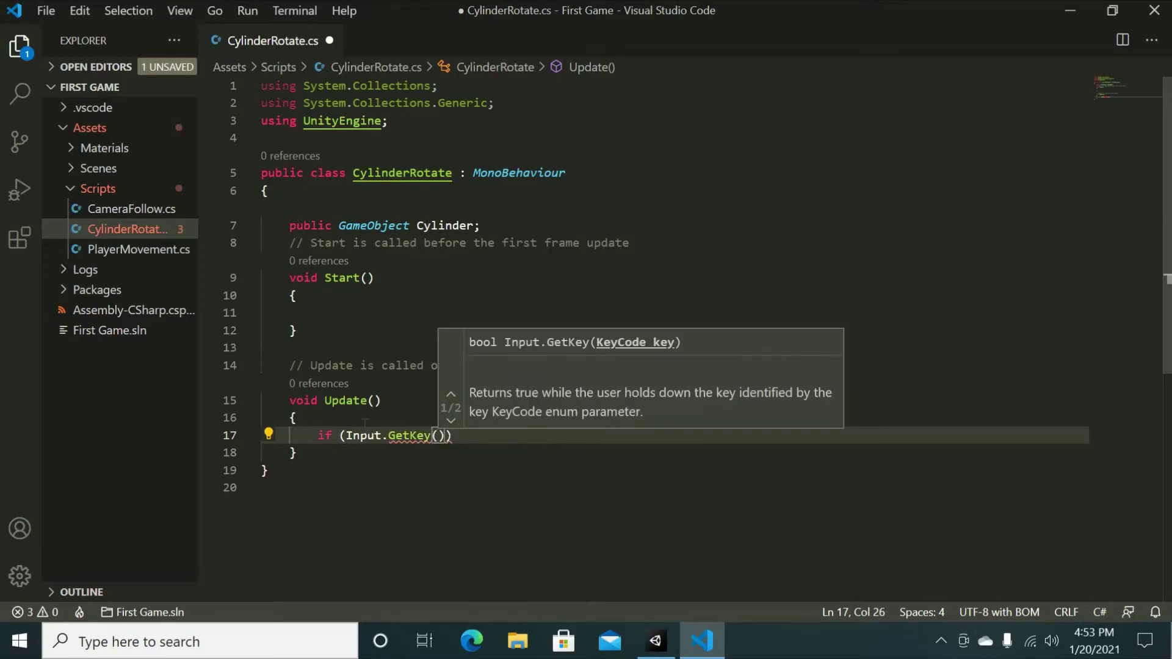
{"action": "type", "text": "\"d"}
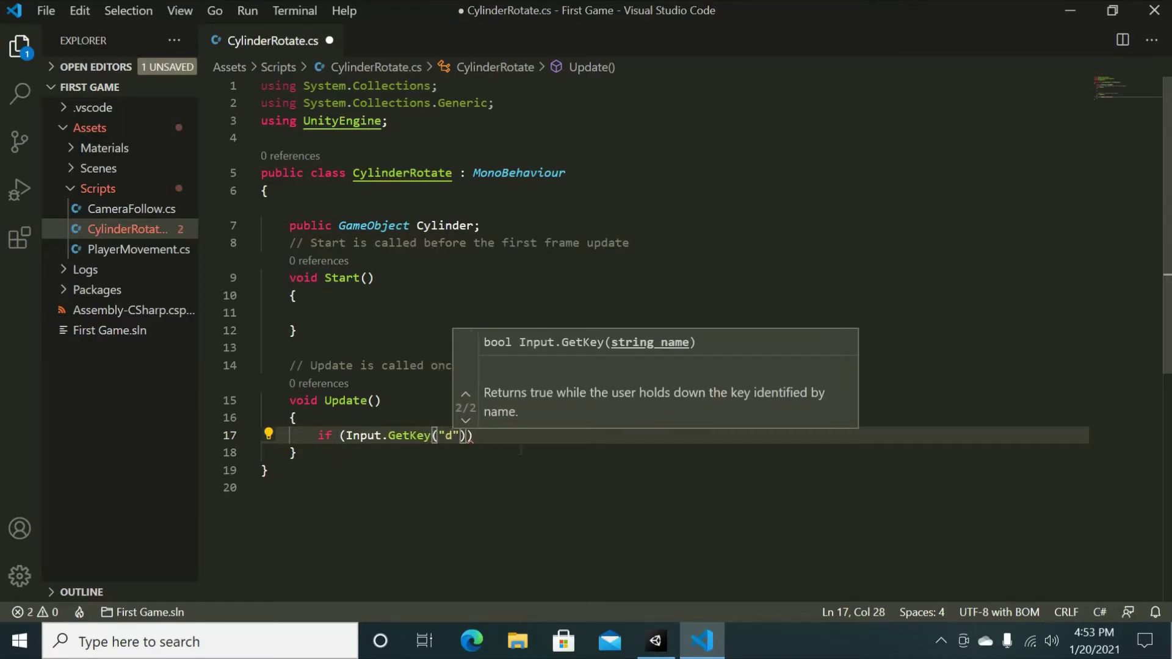
{"action": "left_click", "coordinate": [519, 365]}
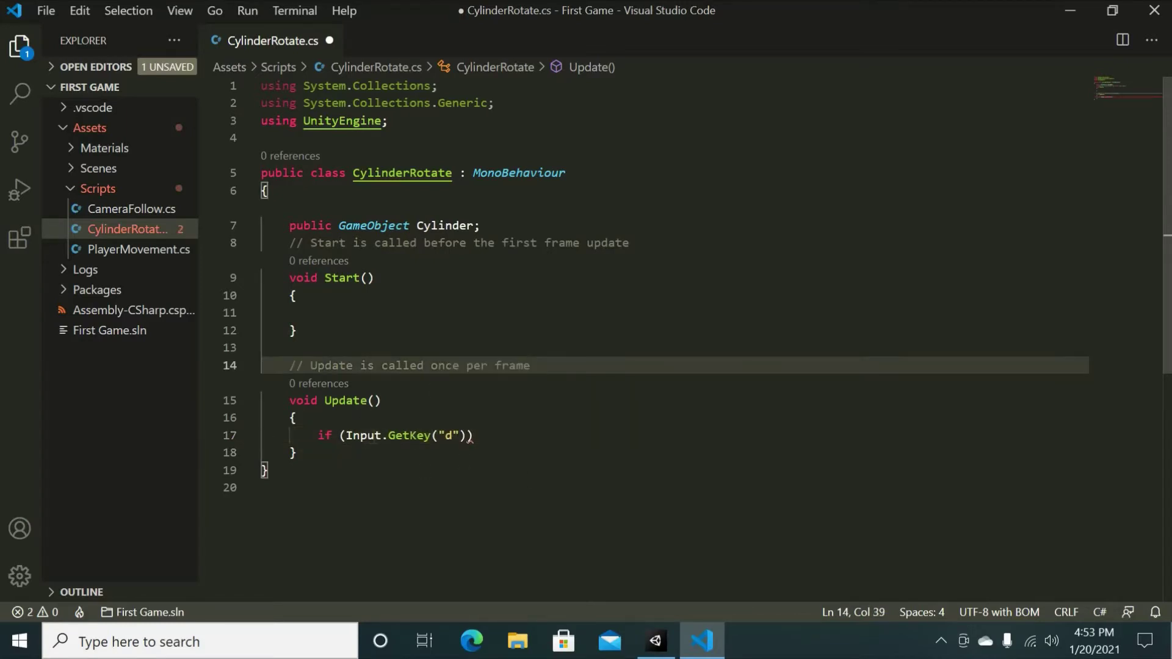
{"action": "left_click", "coordinate": [507, 434]}
{"action": "key", "text": "Return"}
{"action": "type", "text": "{"}
{"action": "key", "text": "Return"}
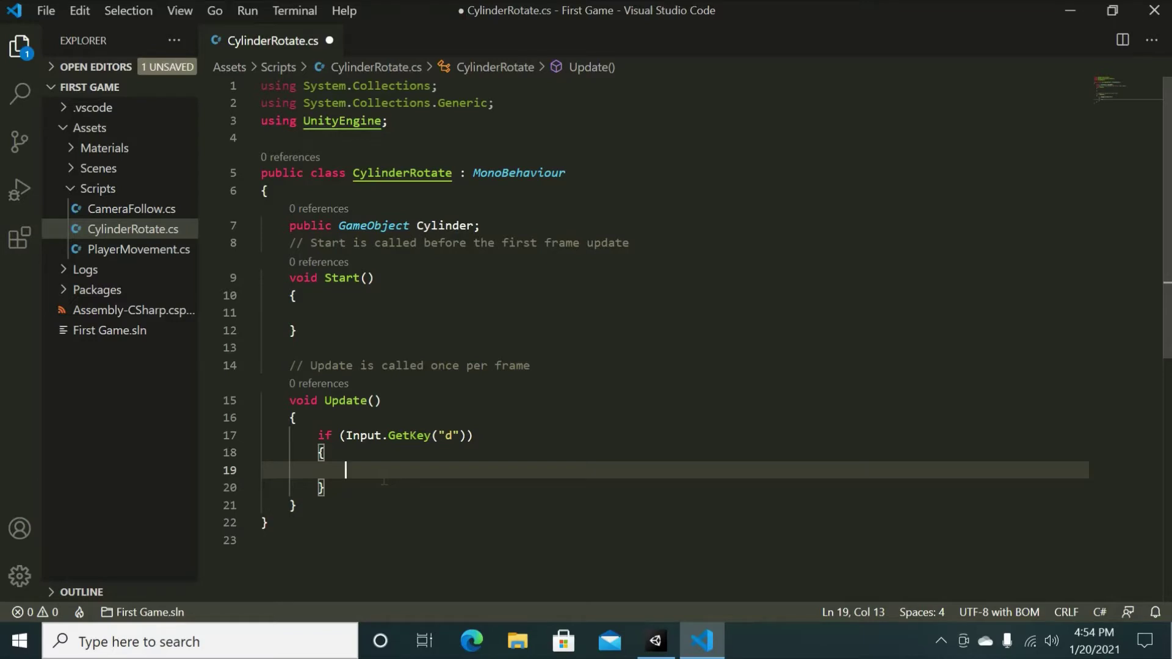
Step: Inside the d block, write Cylinder.transform.Rotate(0f, 90f * Time.deltaTime, 0f);
{"action": "type", "text": "Cylinder"}
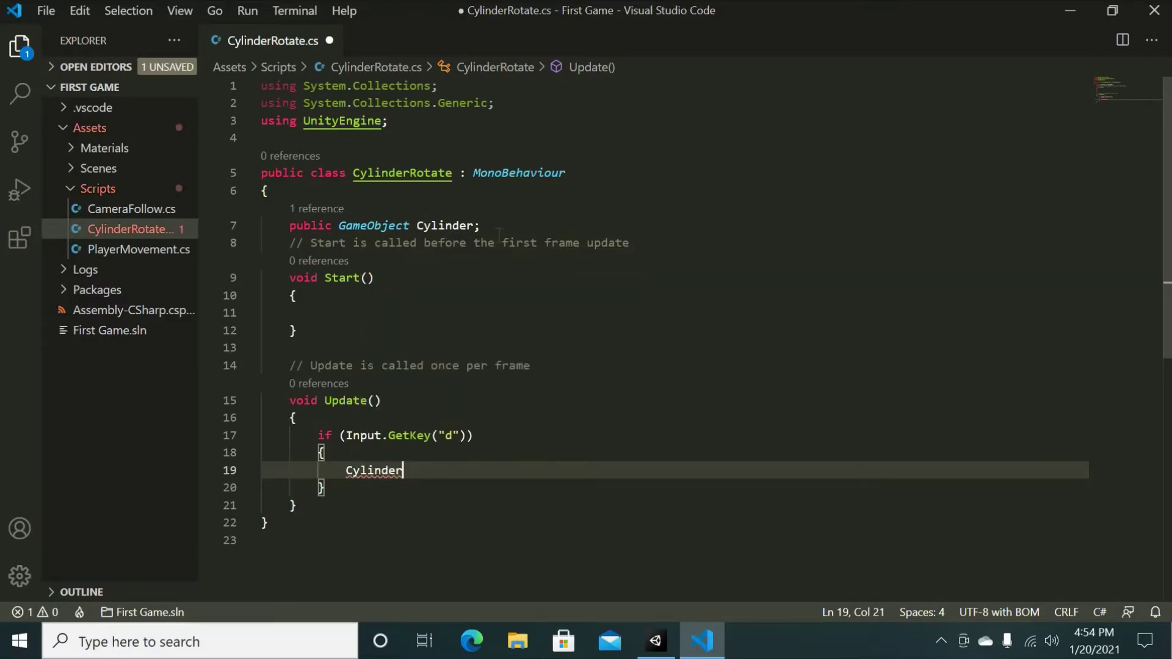
{"action": "type", "text": ".tran"}
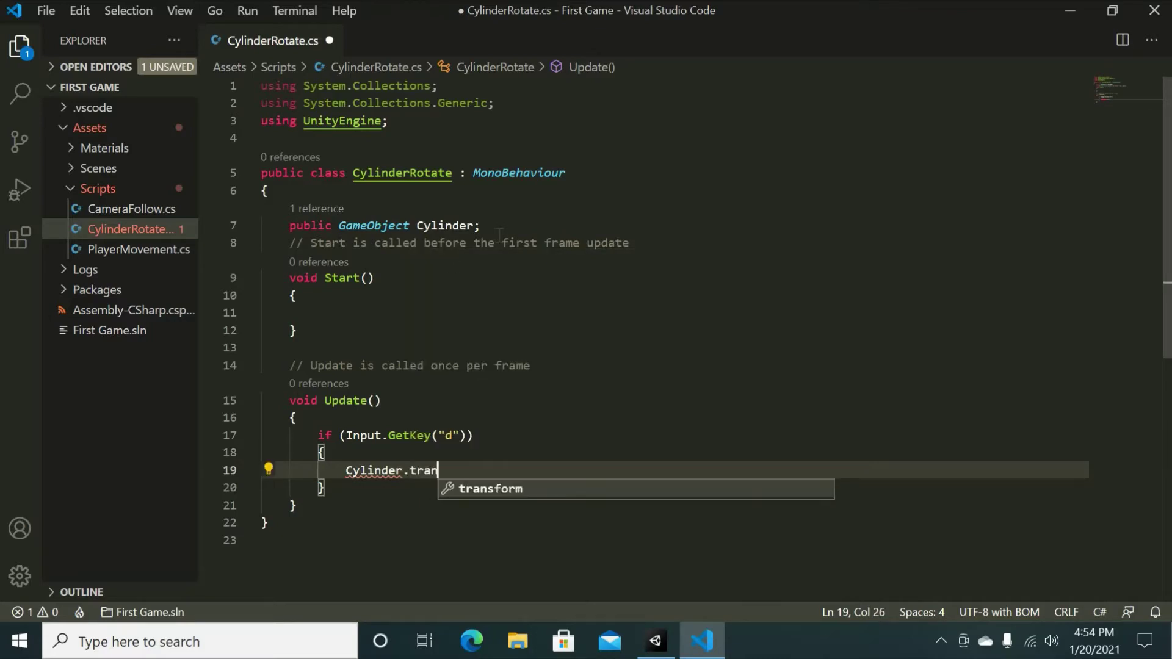
{"action": "type", "text": "sfor"}
{"action": "key", "text": "Tab"}
{"action": "type", "text": "."}
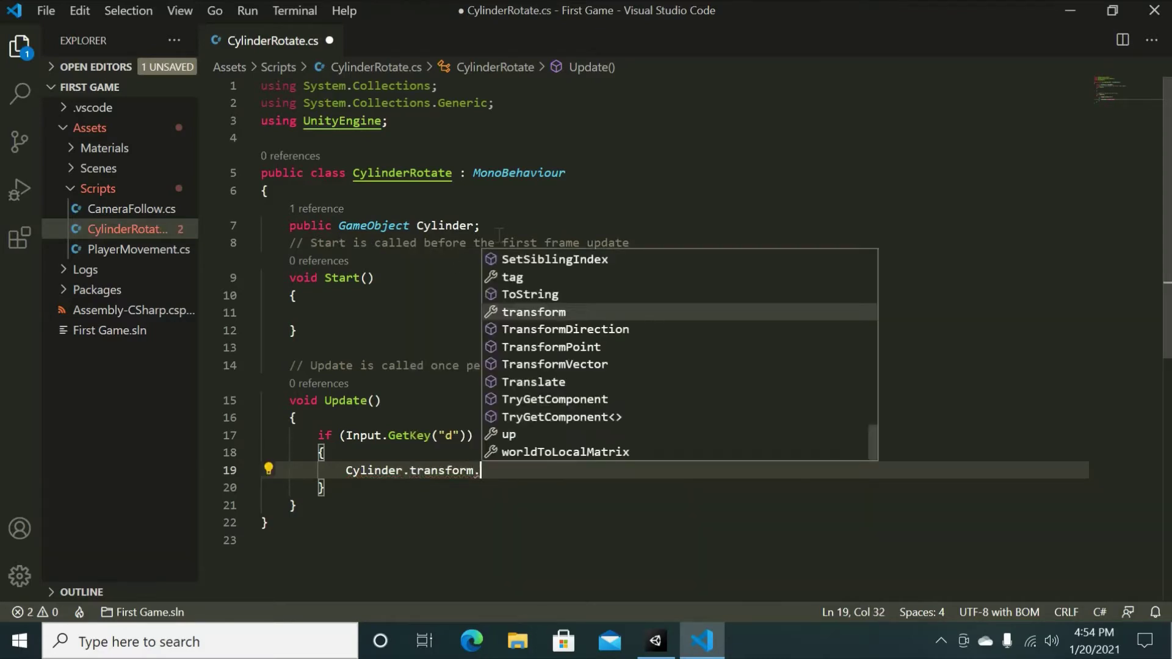
{"action": "type", "text": "Rotate"}
{"action": "key", "text": "Escape"}
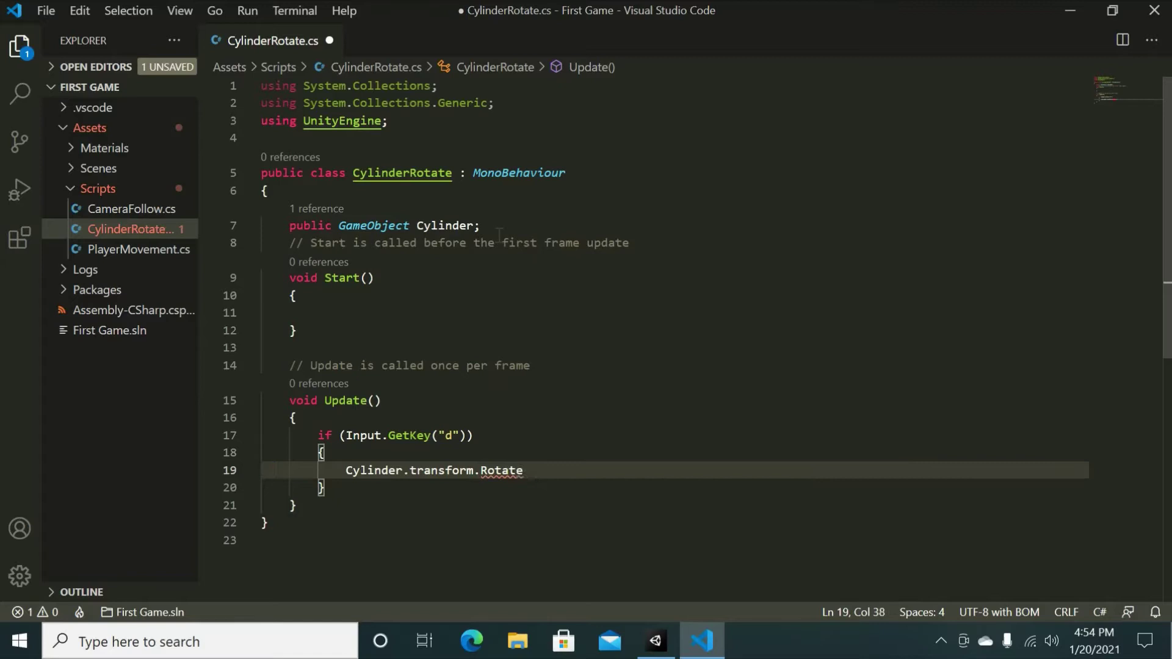
{"action": "type", "text": "("}
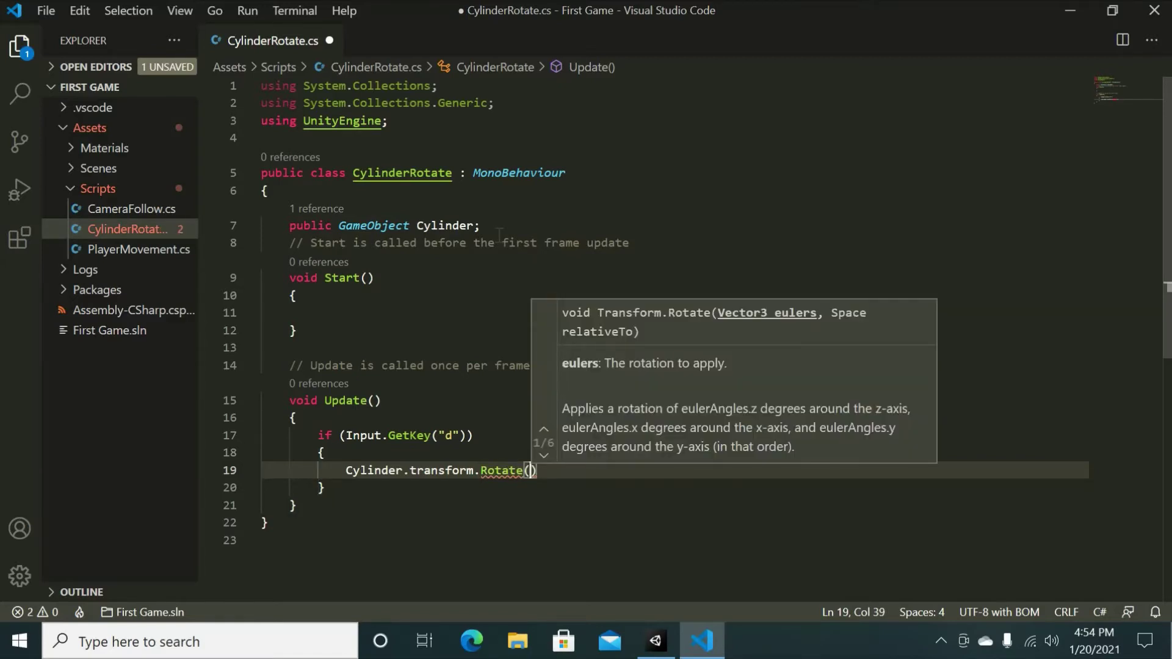
{"action": "type", "text": "0f"}
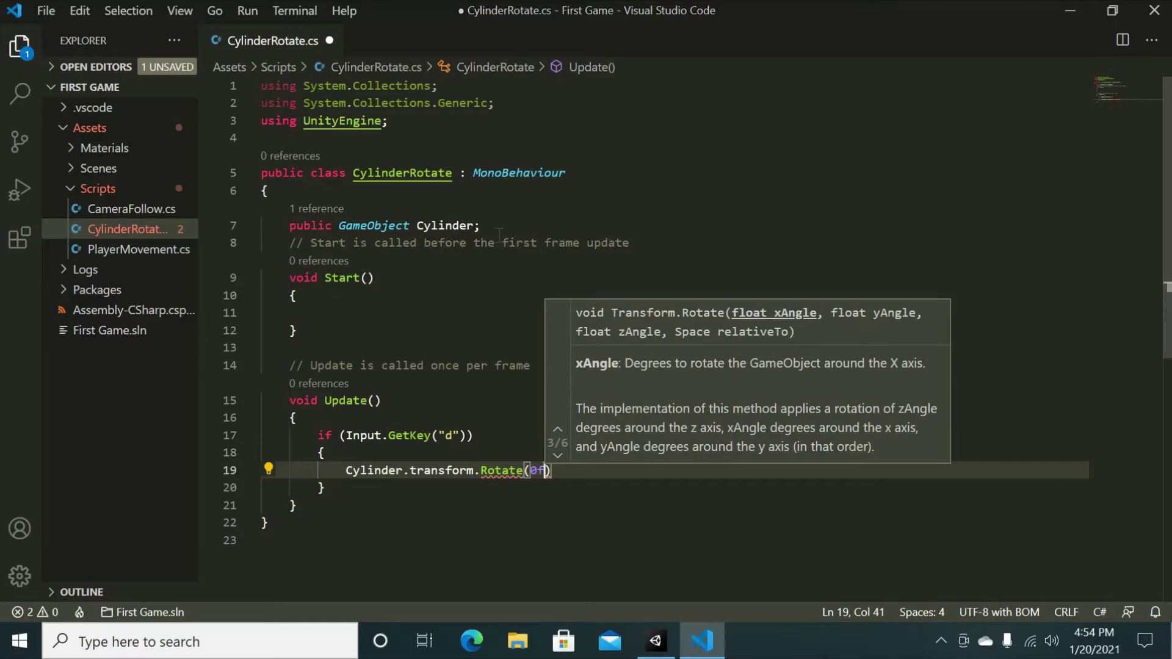
{"action": "type", "text": ", "}
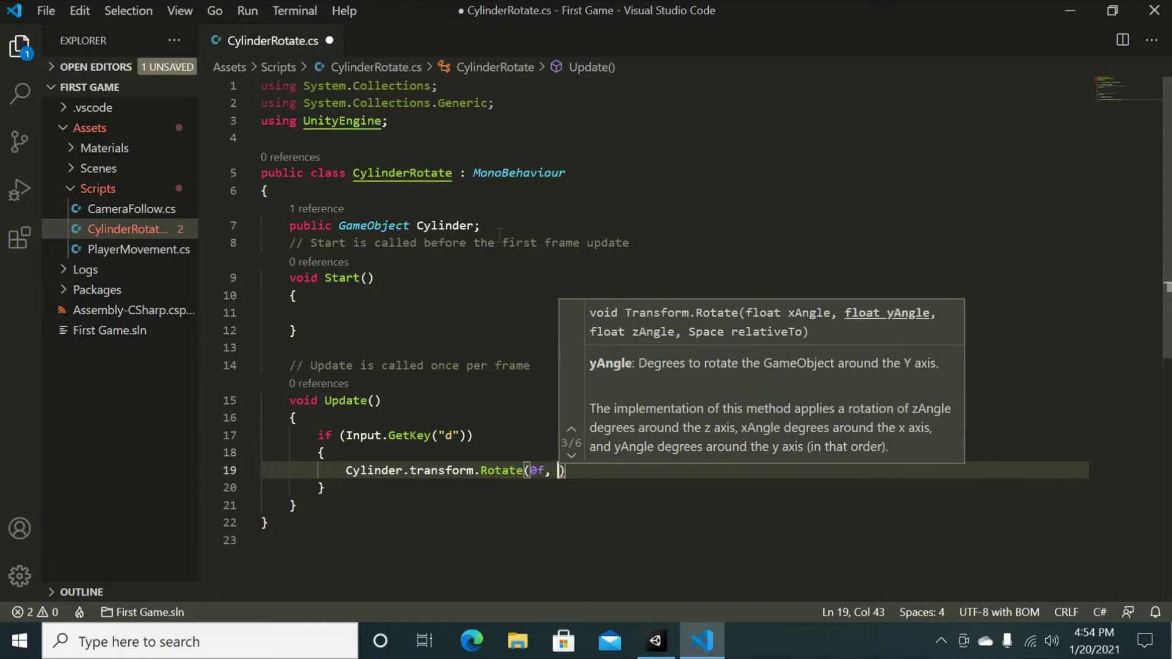
{"action": "type", "text": "90f"}
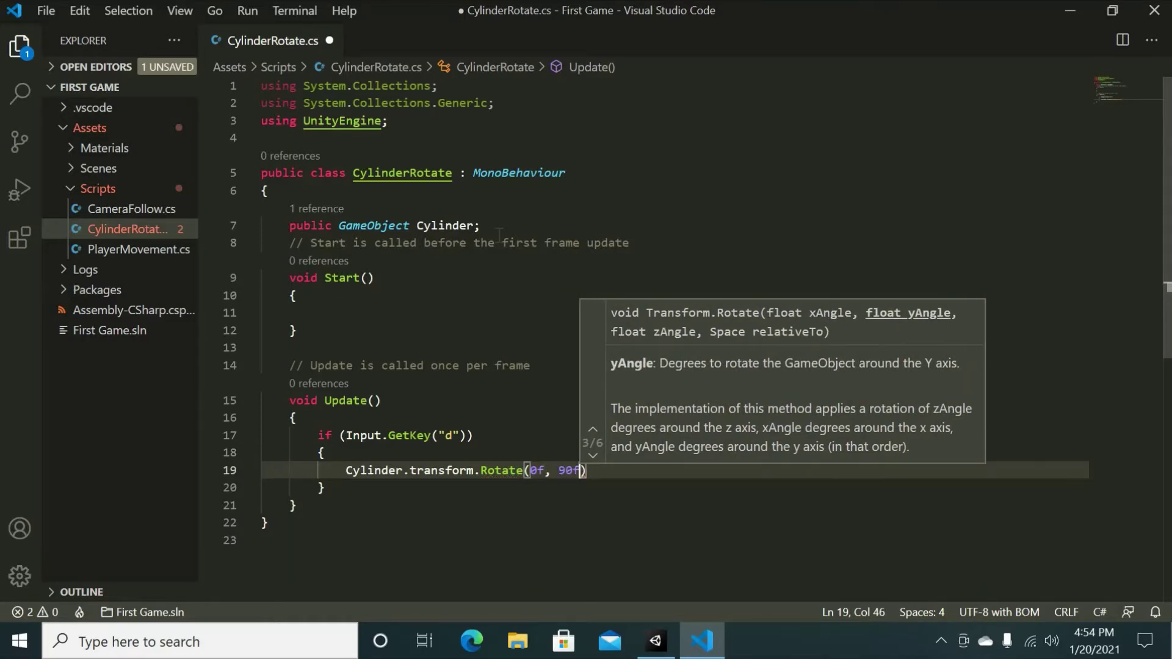
{"action": "type", "text": " * Time"}
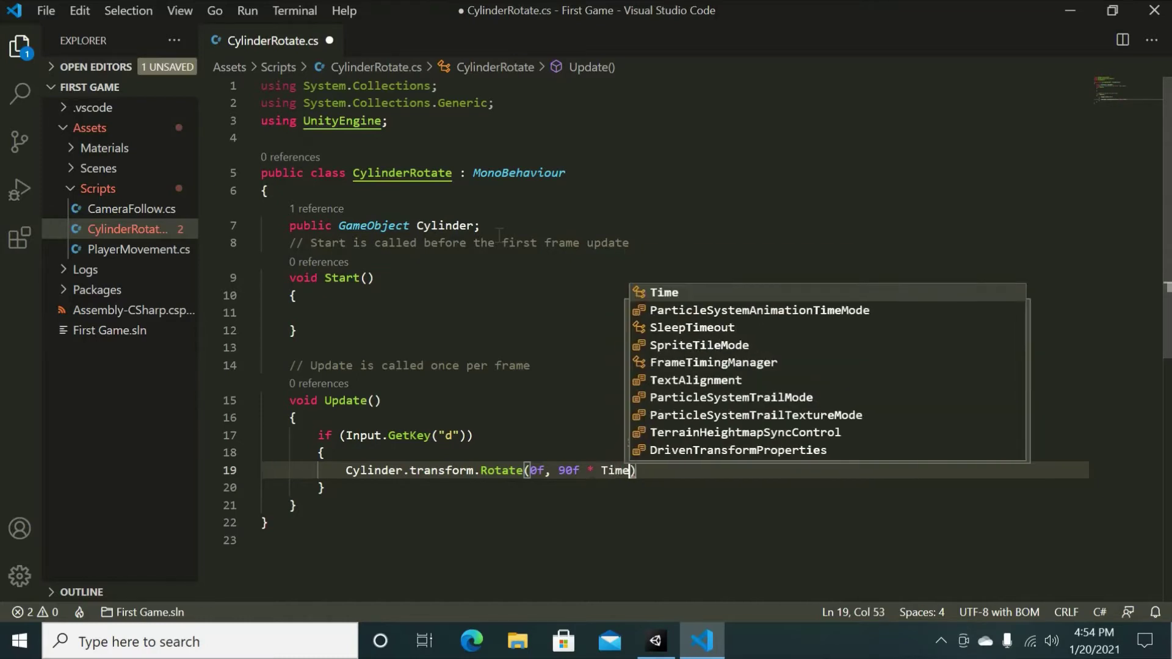
{"action": "type", "text": ".del"}
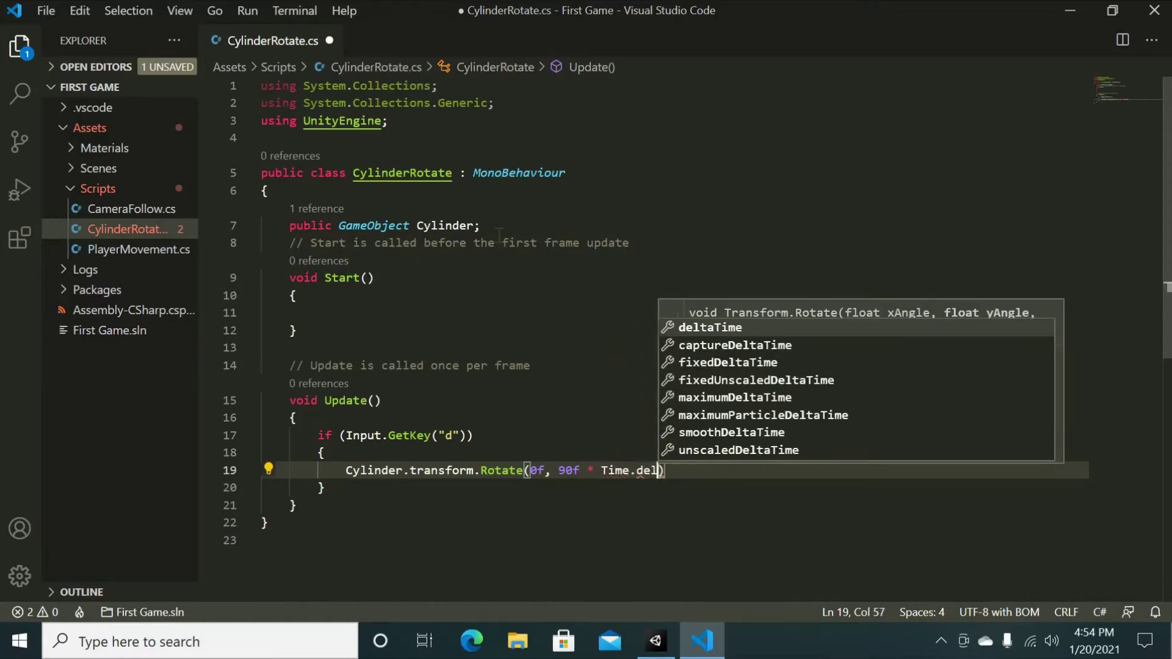
{"action": "key", "text": "Tab"}
{"action": "type", "text": ","}
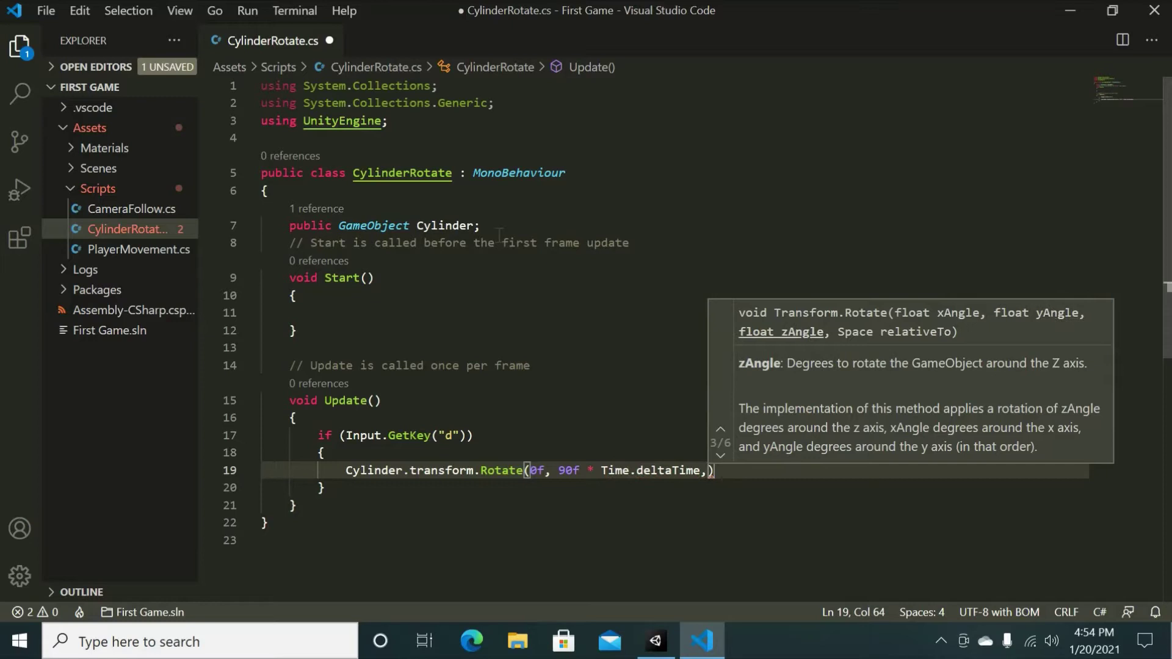
{"action": "type", "text": " 0f"}
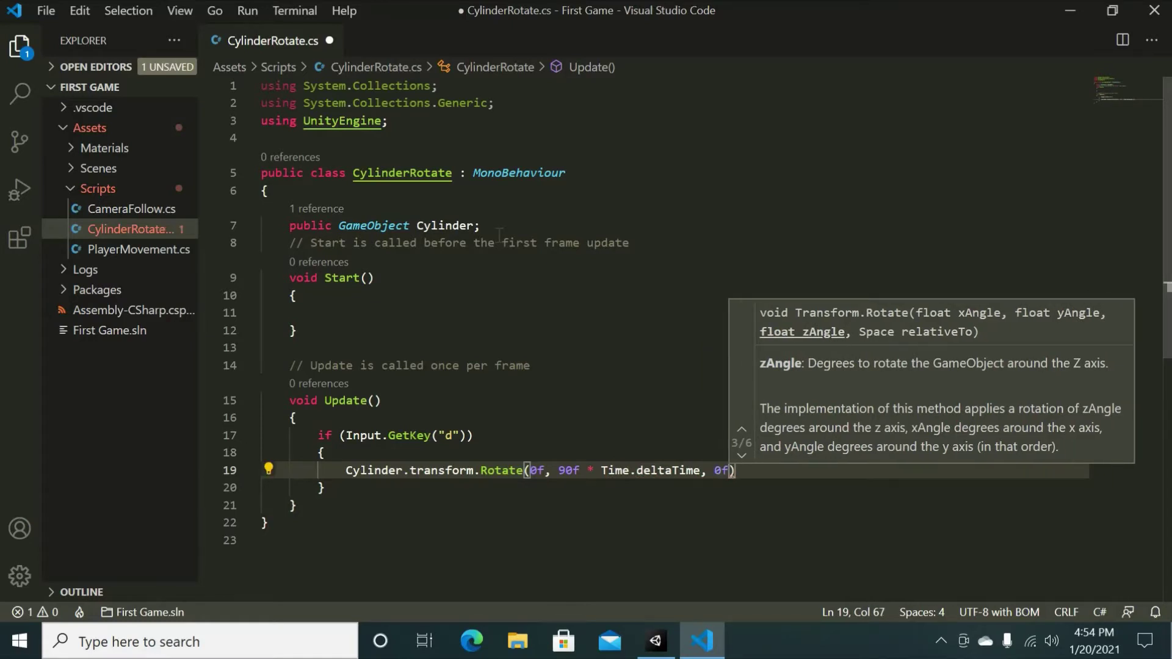
{"action": "type", "text": ")"}
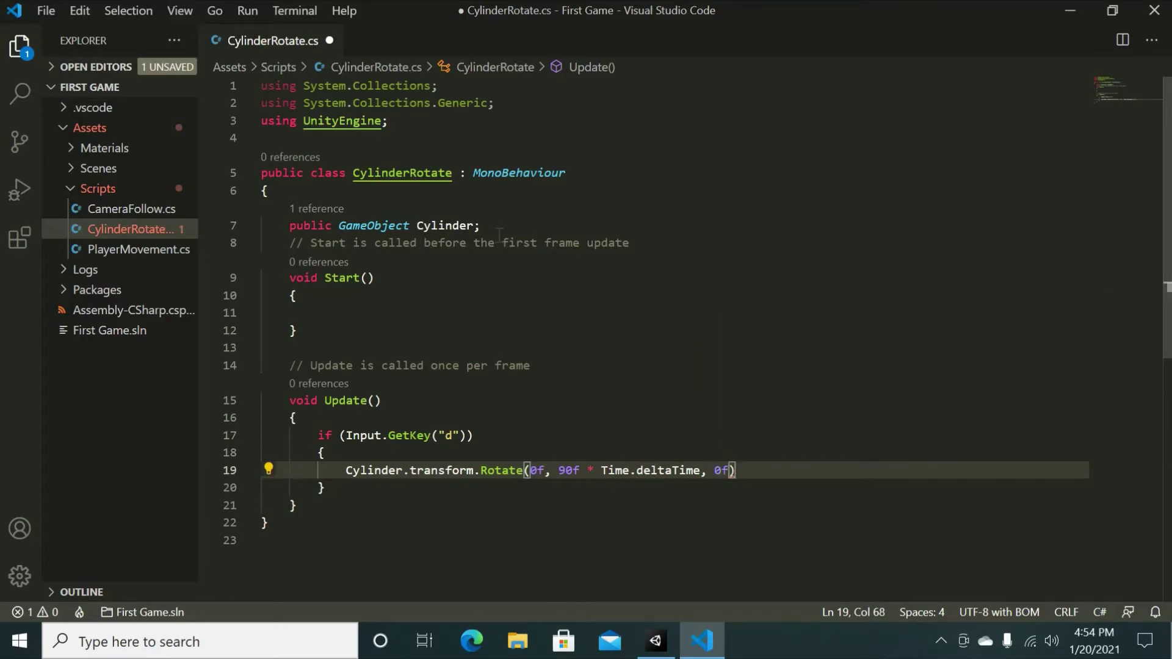
{"action": "type", "text": ";"}
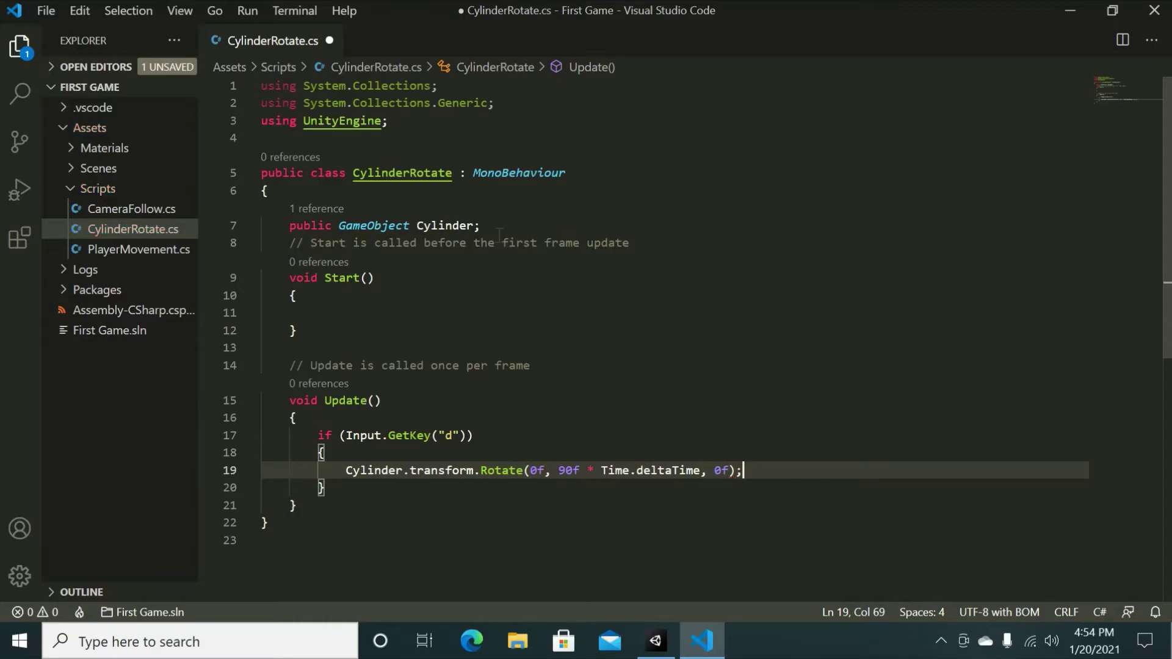
{"action": "key", "text": "Down"}
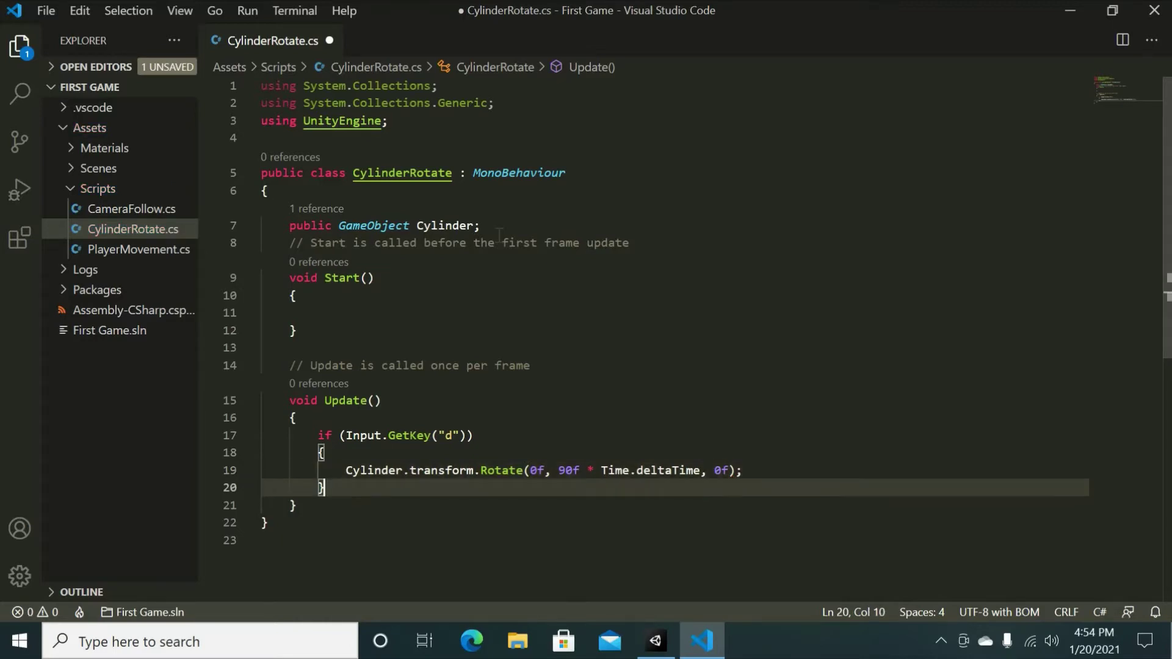
Step: Below the d block, add a copy that checks the "a" key instead
{"action": "key", "text": "Return"}
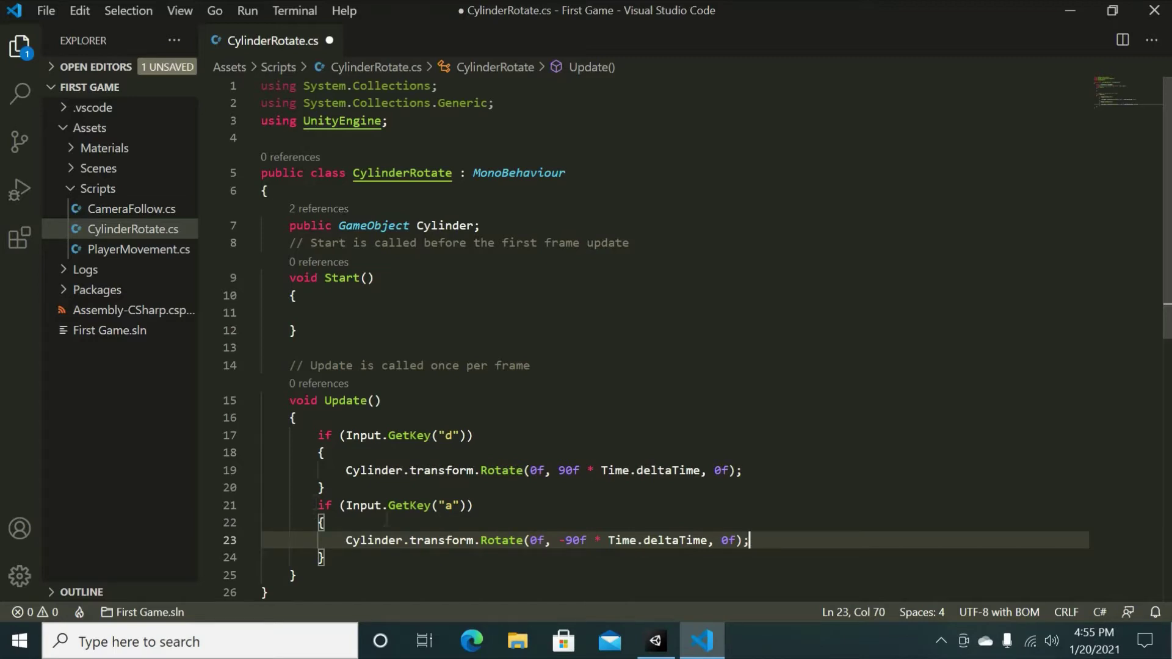
{"action": "left_click_drag", "start_coordinate": [439, 506], "coordinate": [422, 470]}
{"action": "left_click", "coordinate": [403, 436]}
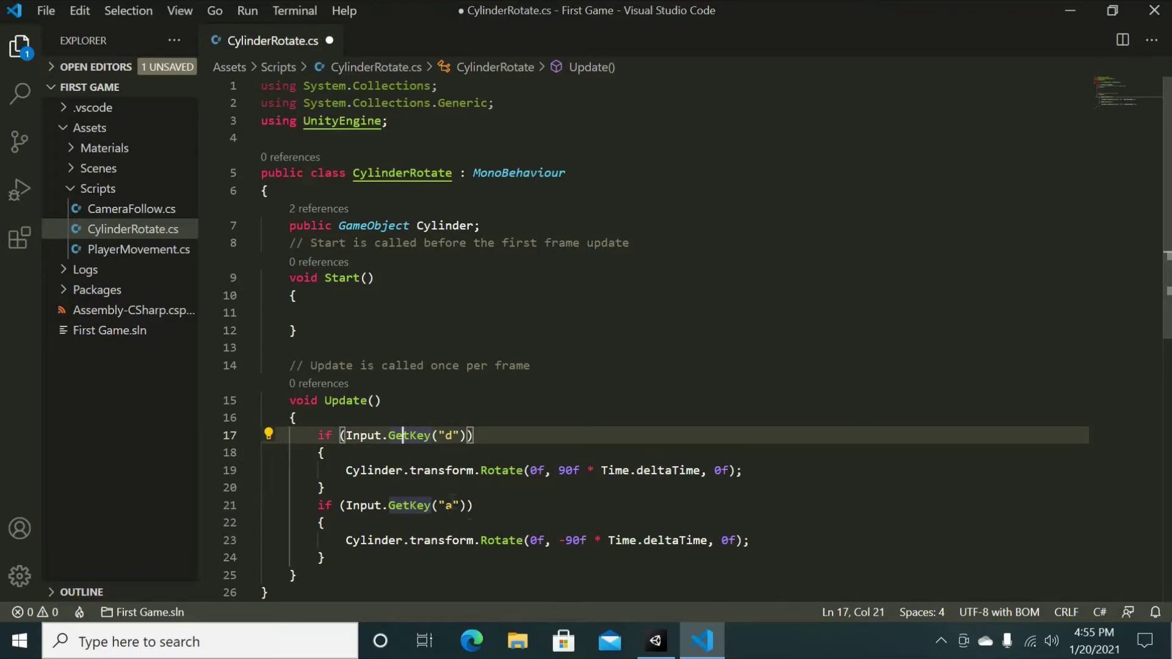
{"action": "left_click_drag", "start_coordinate": [453, 506], "coordinate": [445, 506]}
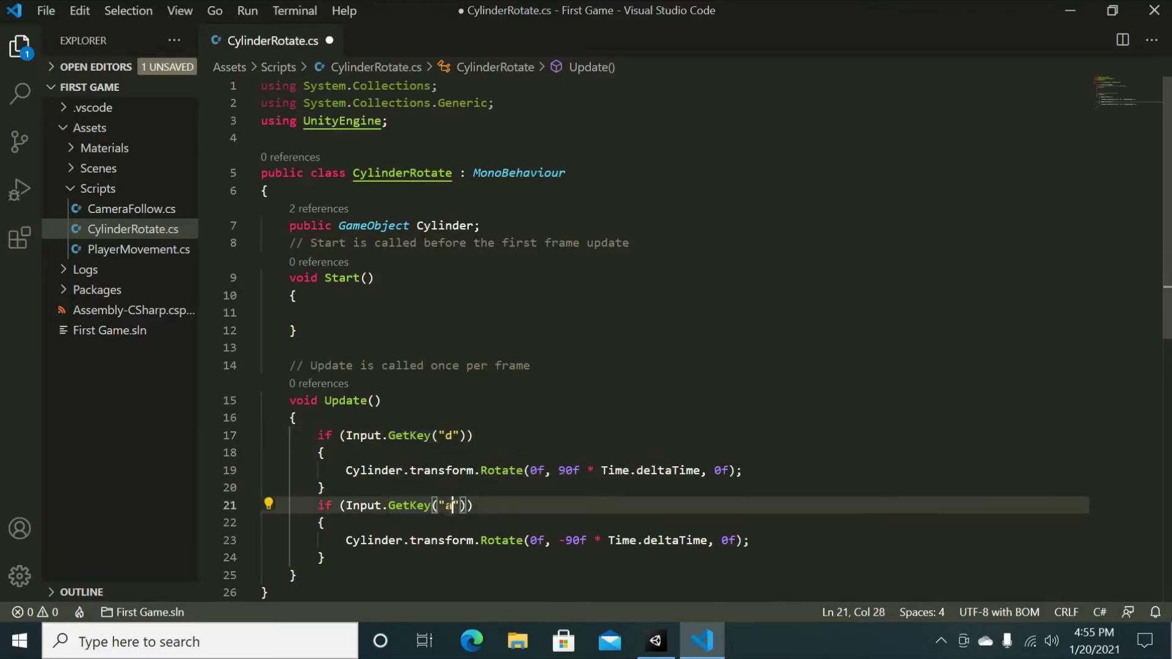
{"action": "left_click", "coordinate": [445, 505]}
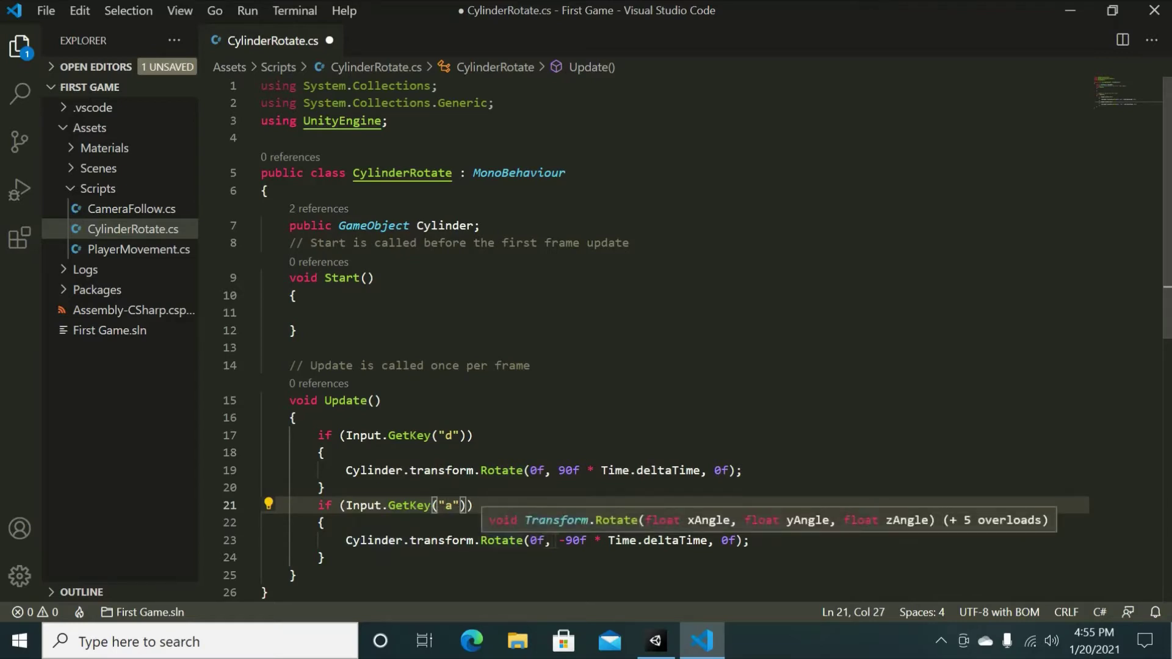
Step: Make the a block rotate by -90f and save CylinderRotate.cs
{"action": "left_click_drag", "start_coordinate": [566, 540], "coordinate": [559, 541]}
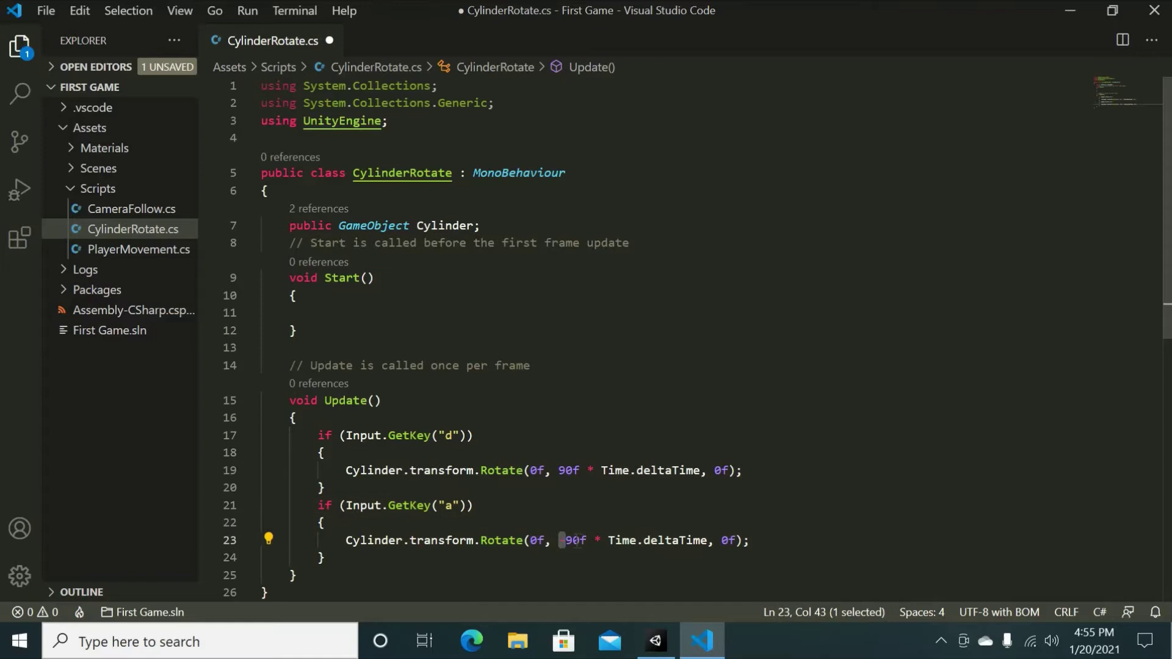
{"action": "left_click", "coordinate": [574, 540]}
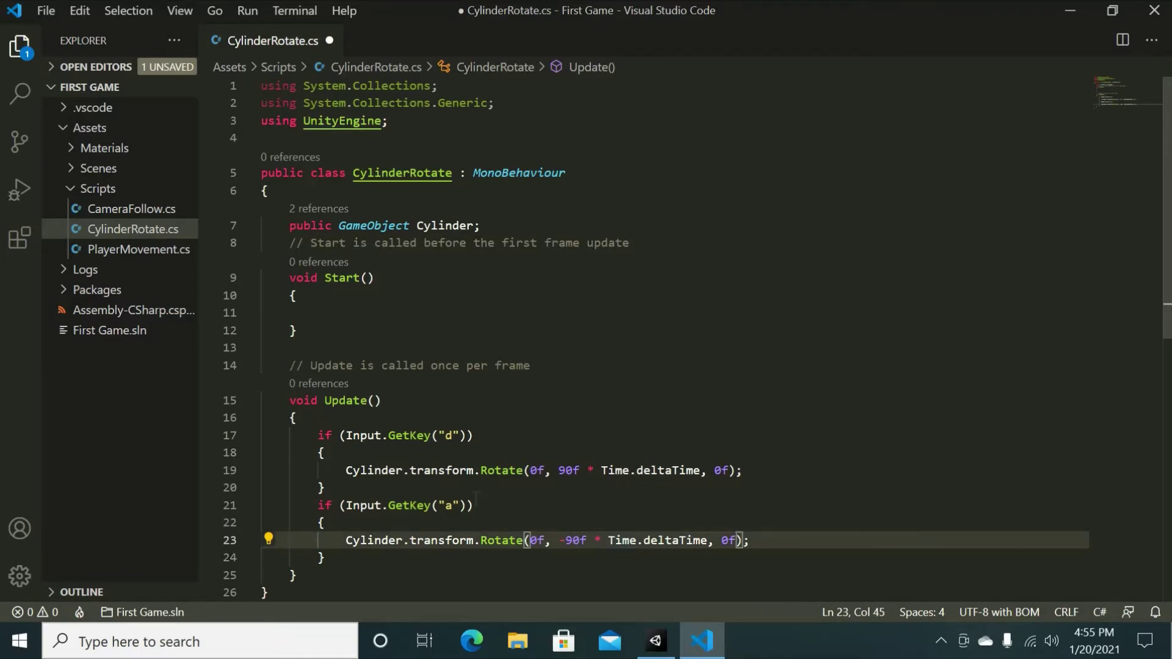
{"action": "left_click", "coordinate": [475, 504]}
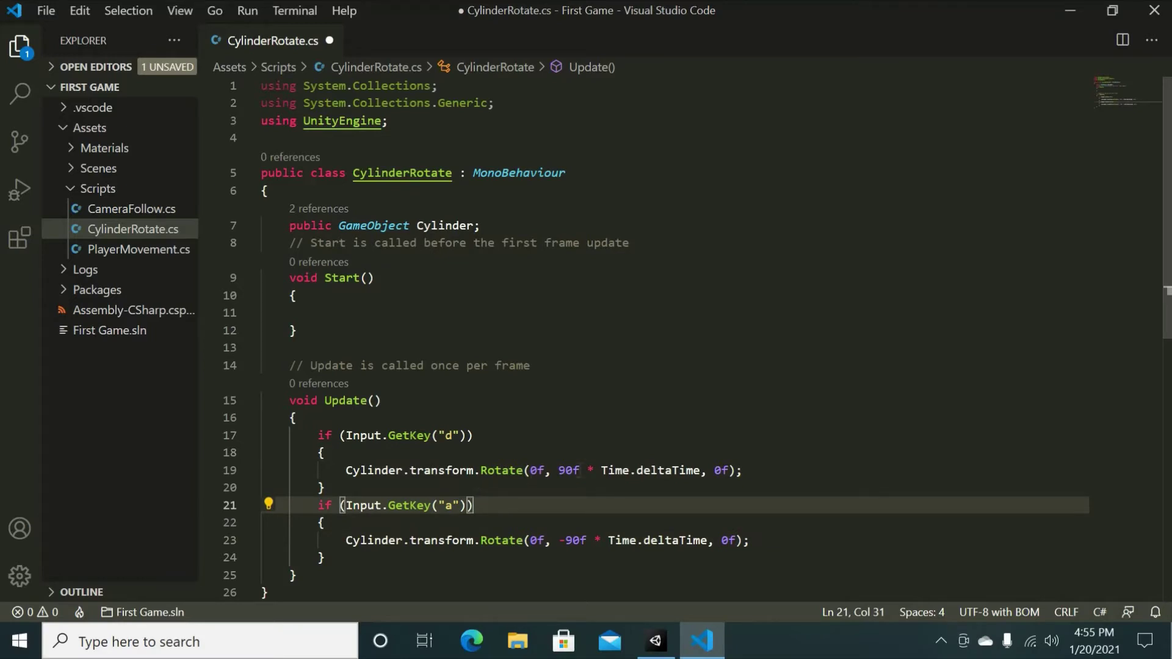
{"action": "key", "text": "ctrl+s"}
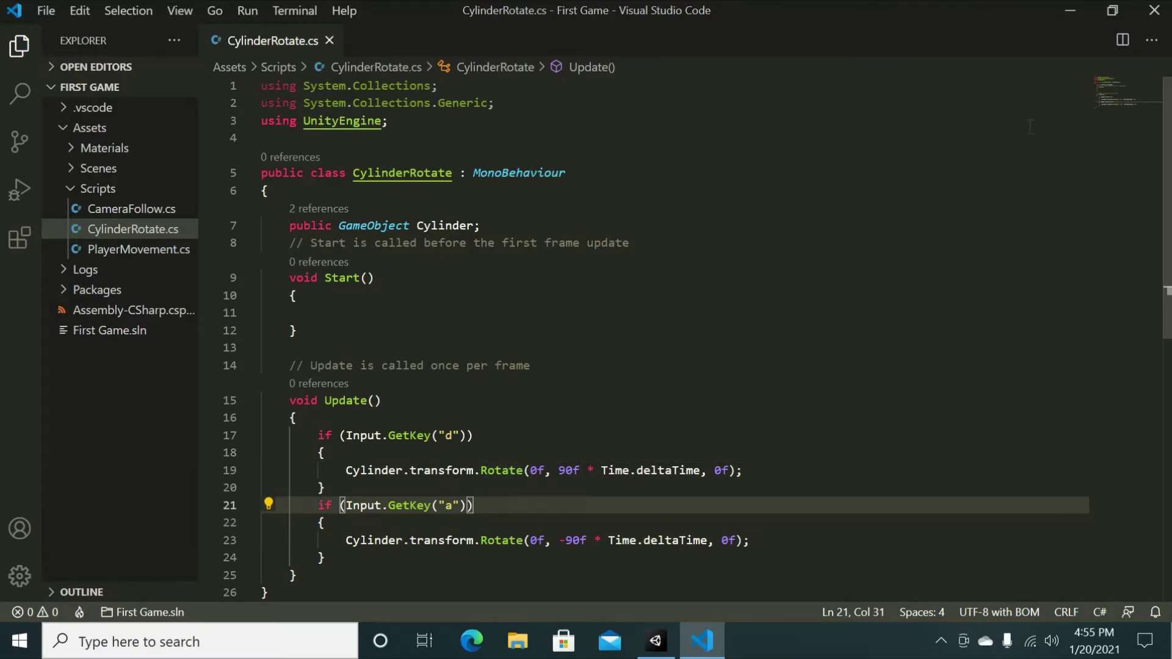
Step: Back in Unity, assign the Hierarchy's Cylinder to the Cylinder field of the Player's Cylinder Rotate script
{"action": "left_click", "coordinate": [1070, 11]}
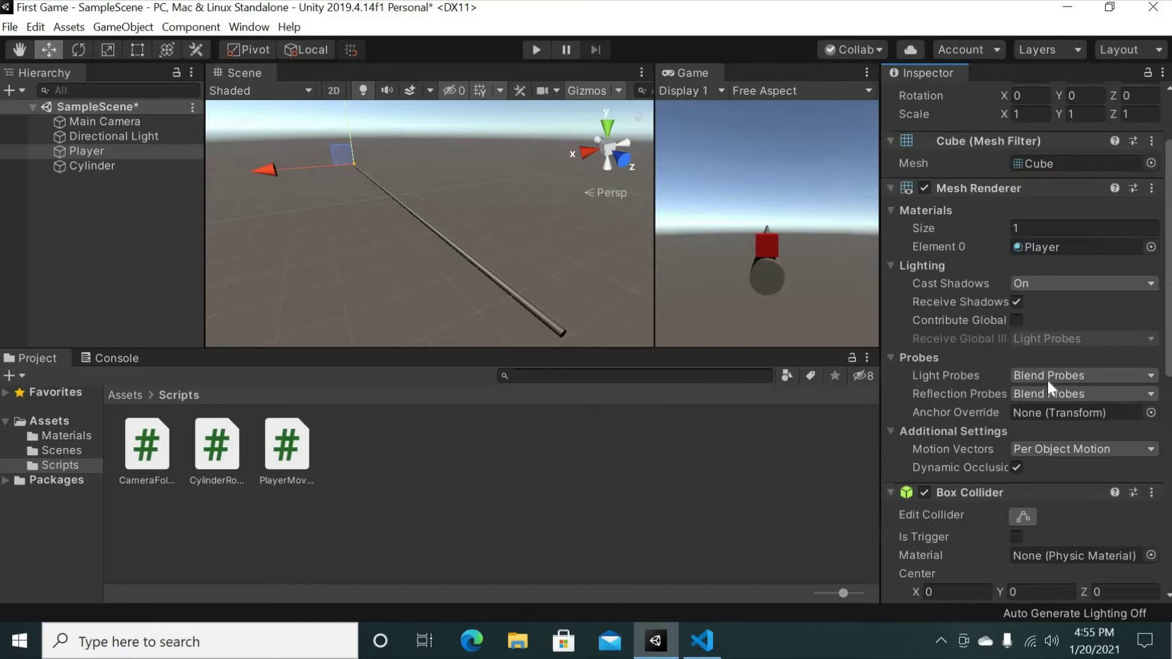
{"action": "scroll", "coordinate": [1047, 381], "scroll_direction": "down", "scroll_amount": 10}
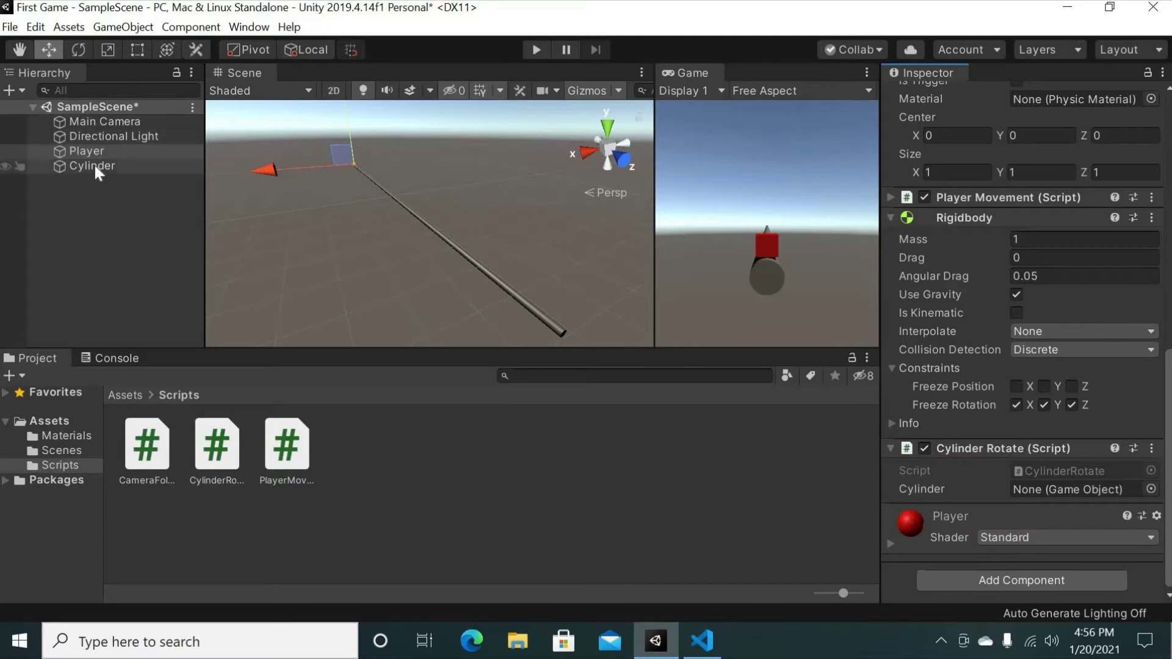
{"action": "left_click_drag", "start_coordinate": [94, 166], "coordinate": [1051, 492]}
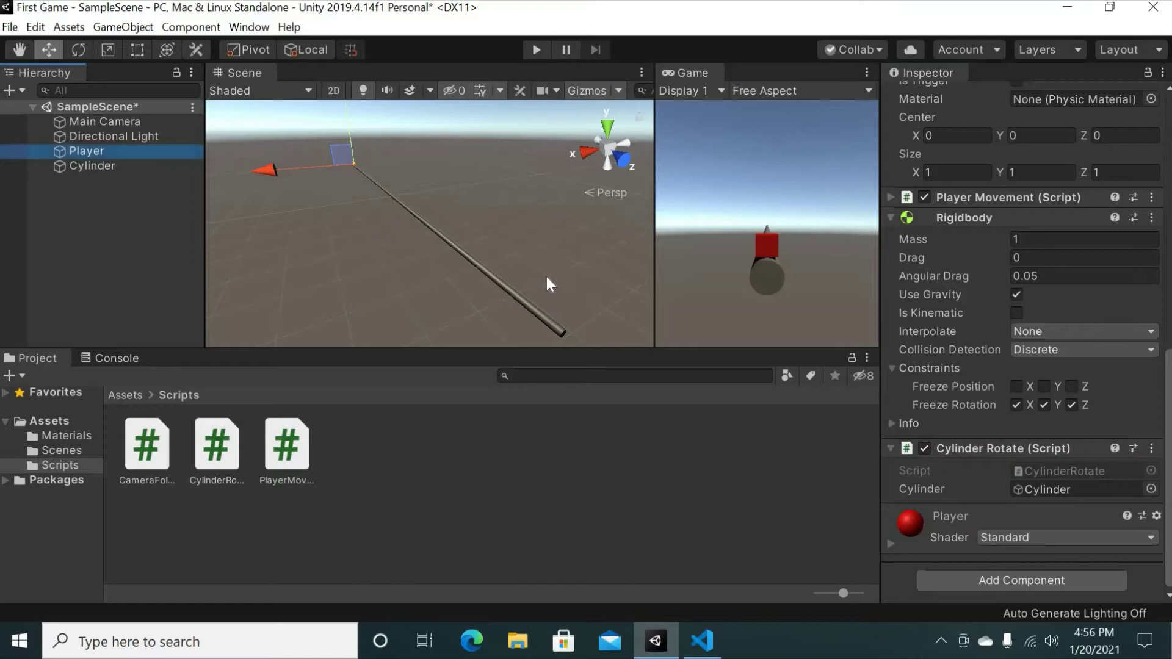
Step: Run the game, pause to inspect the rotating Cylinder, resume, then stop play mode and deselect it
{"action": "left_click", "coordinate": [536, 49]}
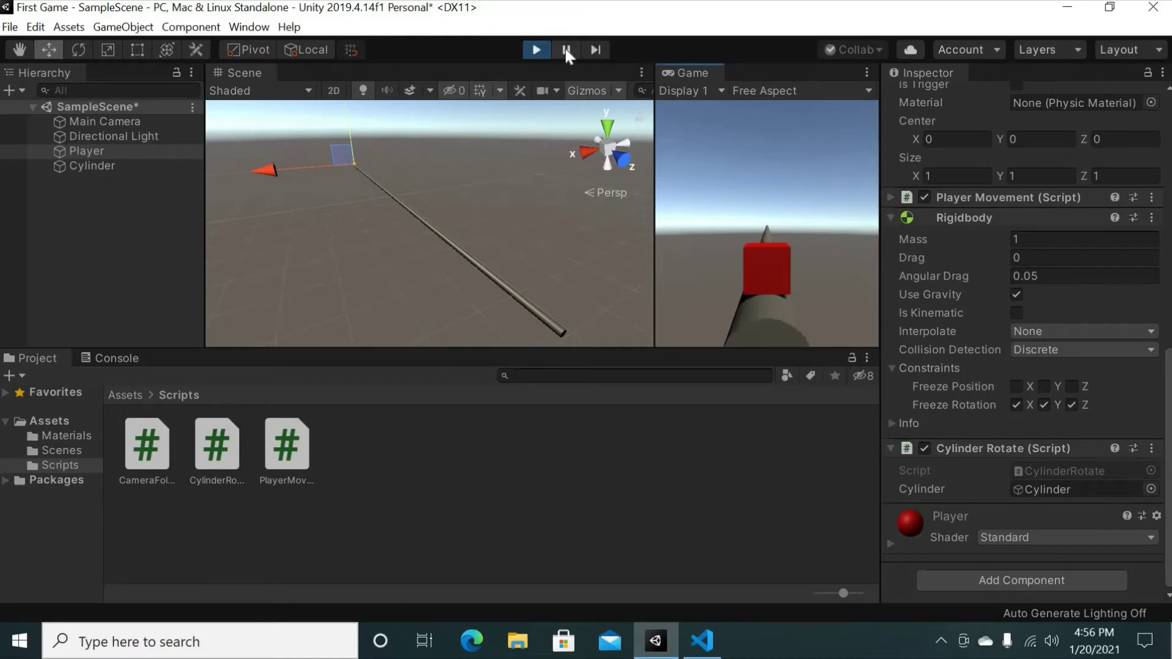
{"action": "left_click", "coordinate": [566, 48]}
{"action": "left_click", "coordinate": [130, 166]}
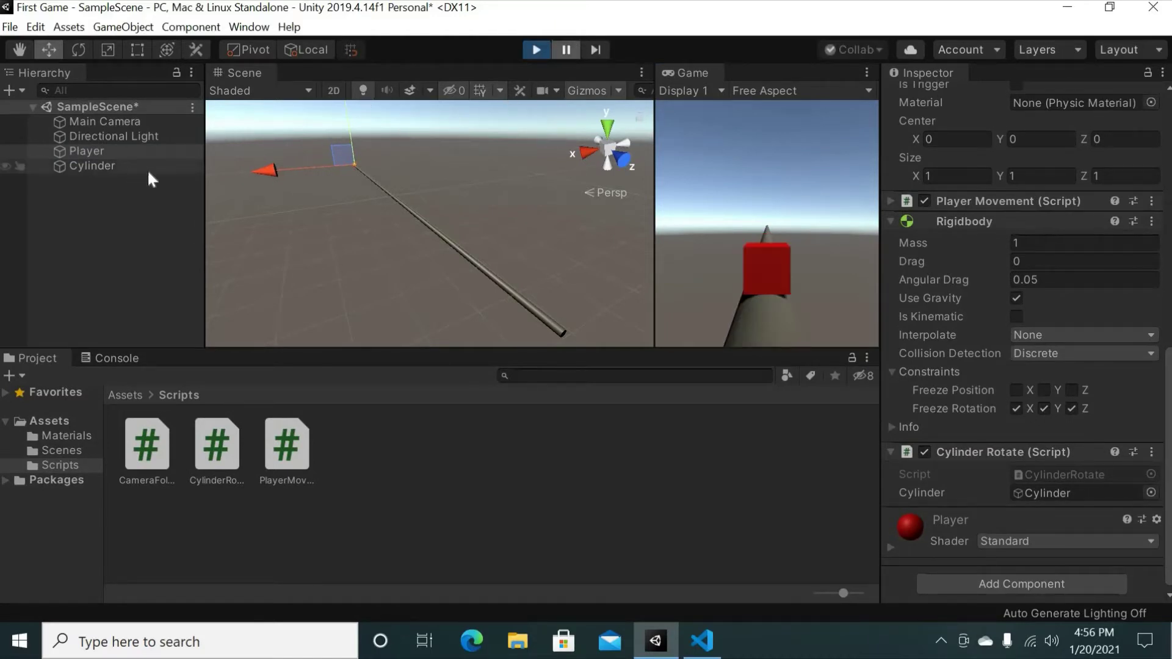
{"action": "scroll", "coordinate": [1020, 222], "scroll_direction": "up", "scroll_amount": 5}
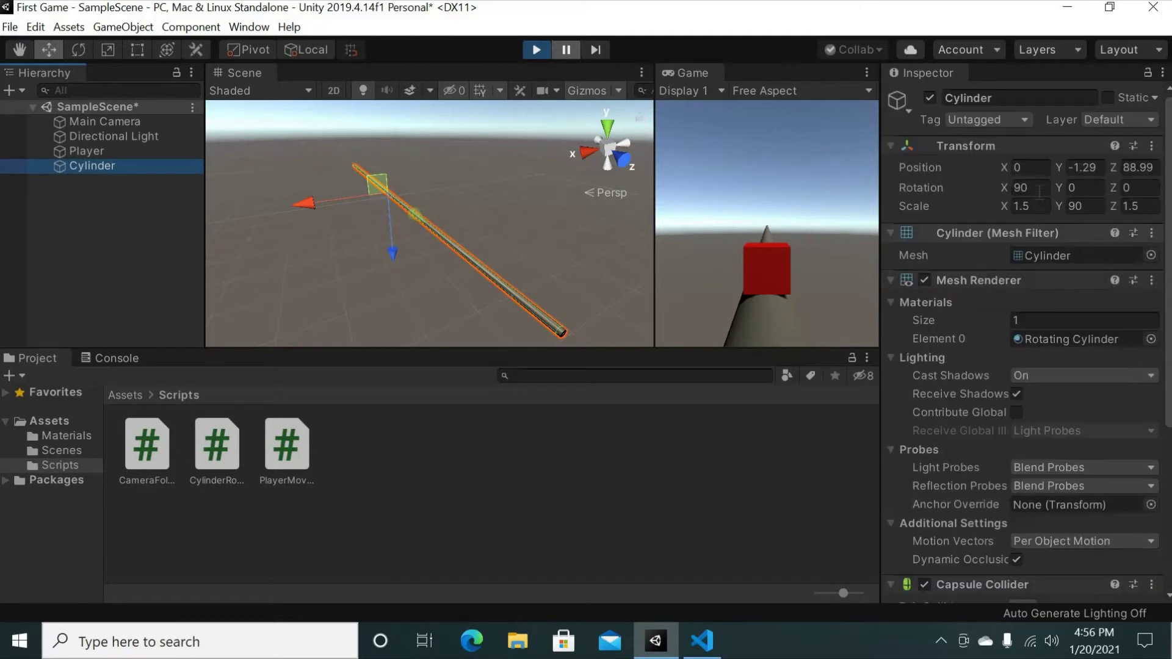
{"action": "left_click", "coordinate": [566, 49]}
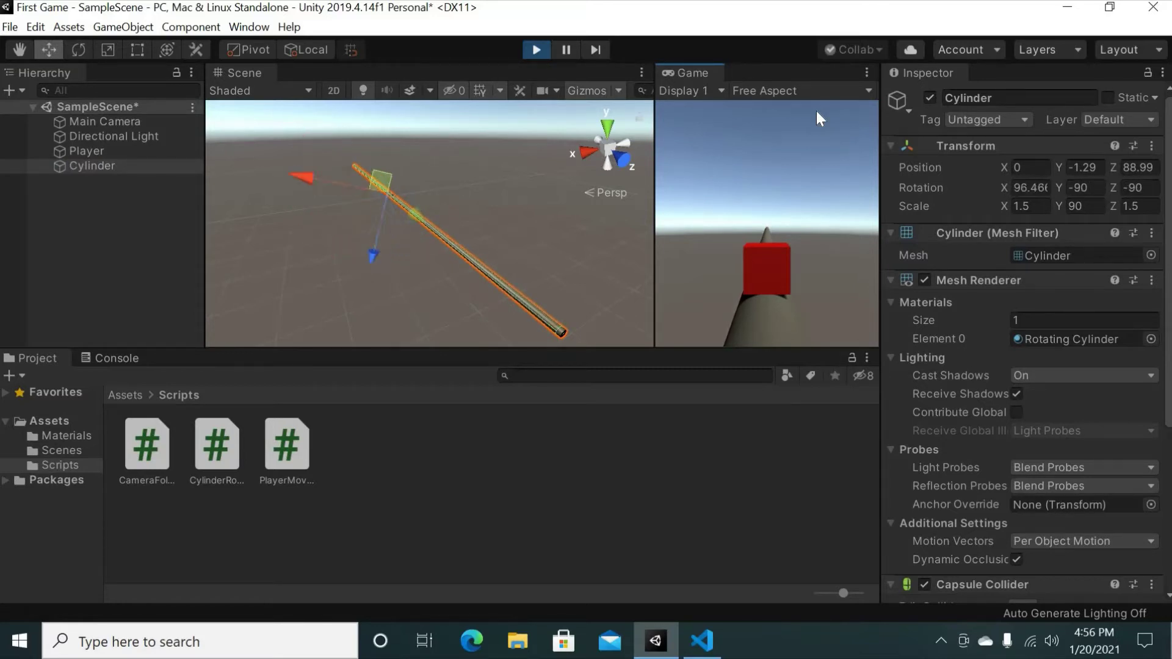
{"action": "left_click", "coordinate": [536, 49]}
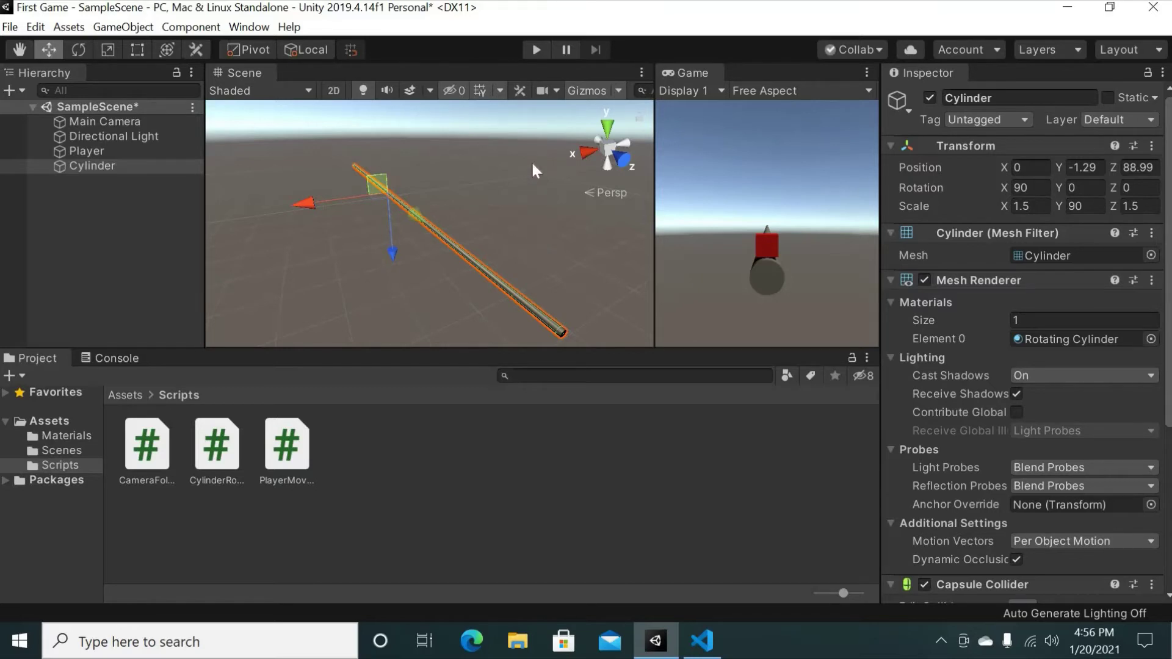
{"action": "left_click", "coordinate": [511, 247]}
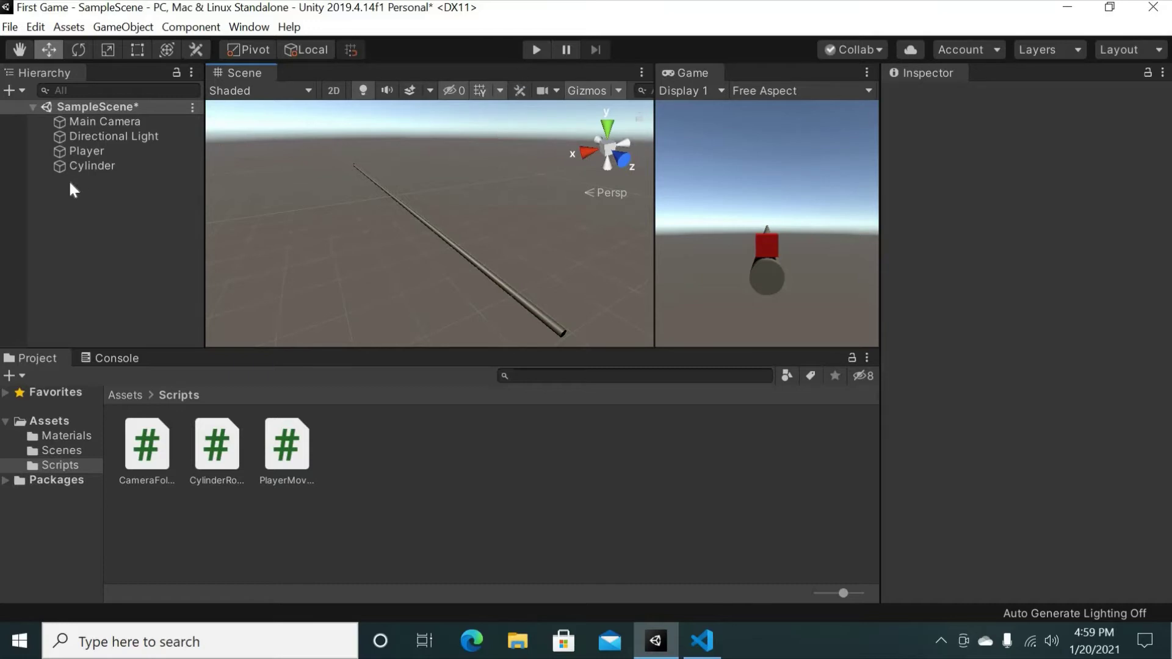
Step: Create an empty GameObject in the Hierarchy and rename it Obstacle
{"action": "right_click", "coordinate": [71, 207]}
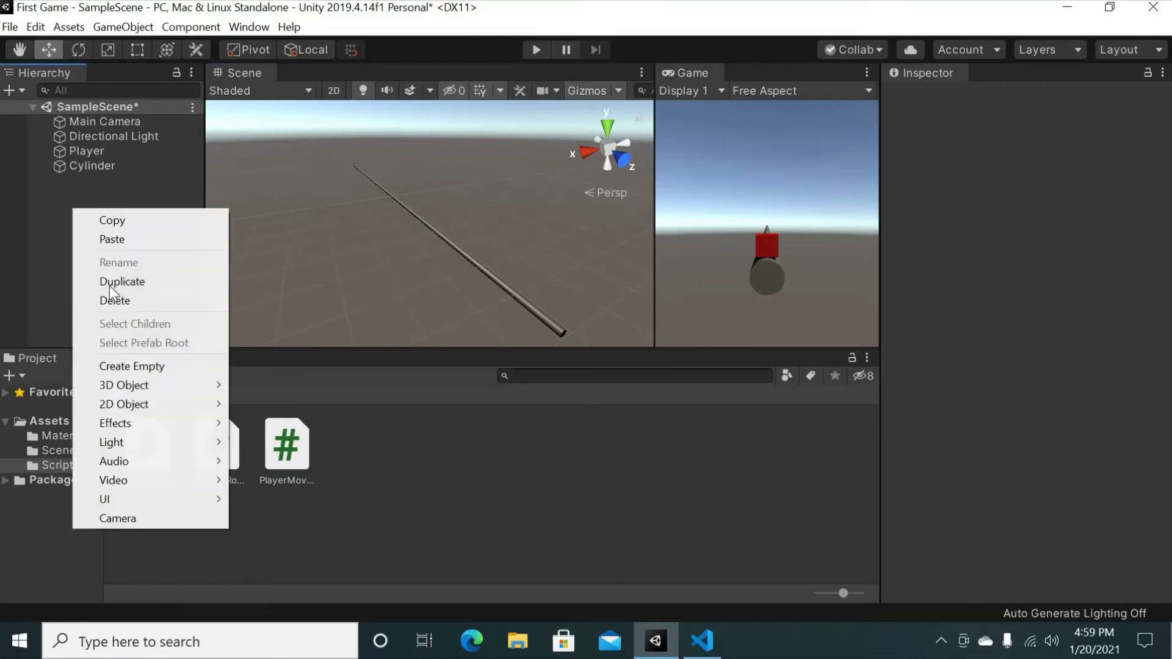
{"action": "left_click", "coordinate": [148, 366]}
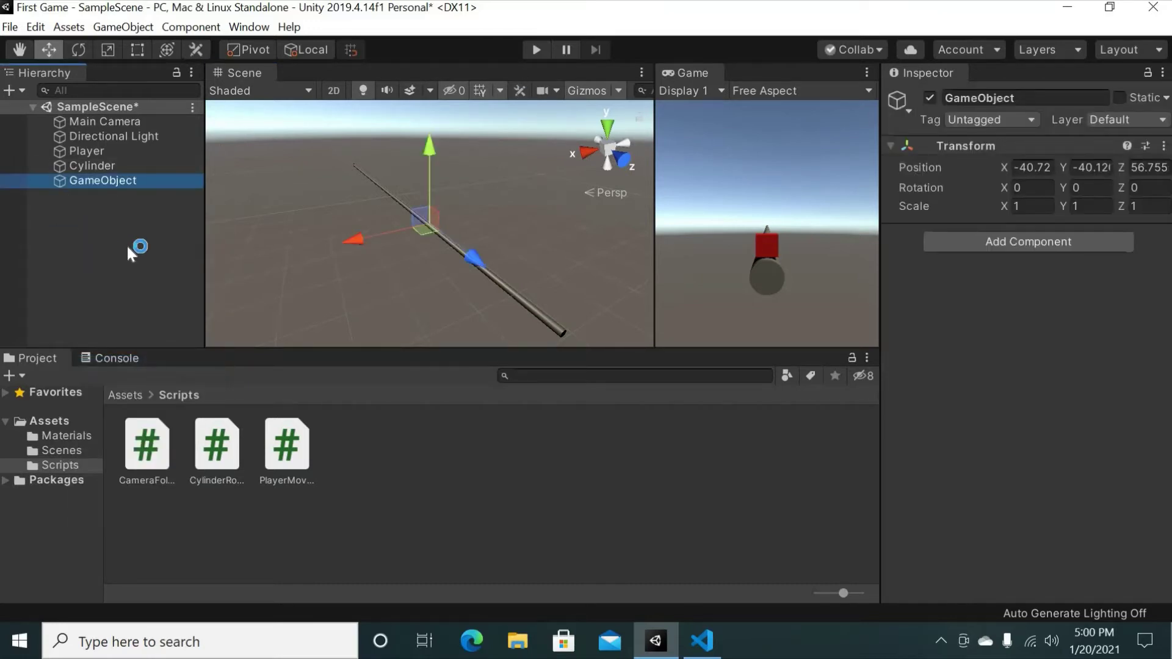
{"action": "left_click", "coordinate": [96, 182]}
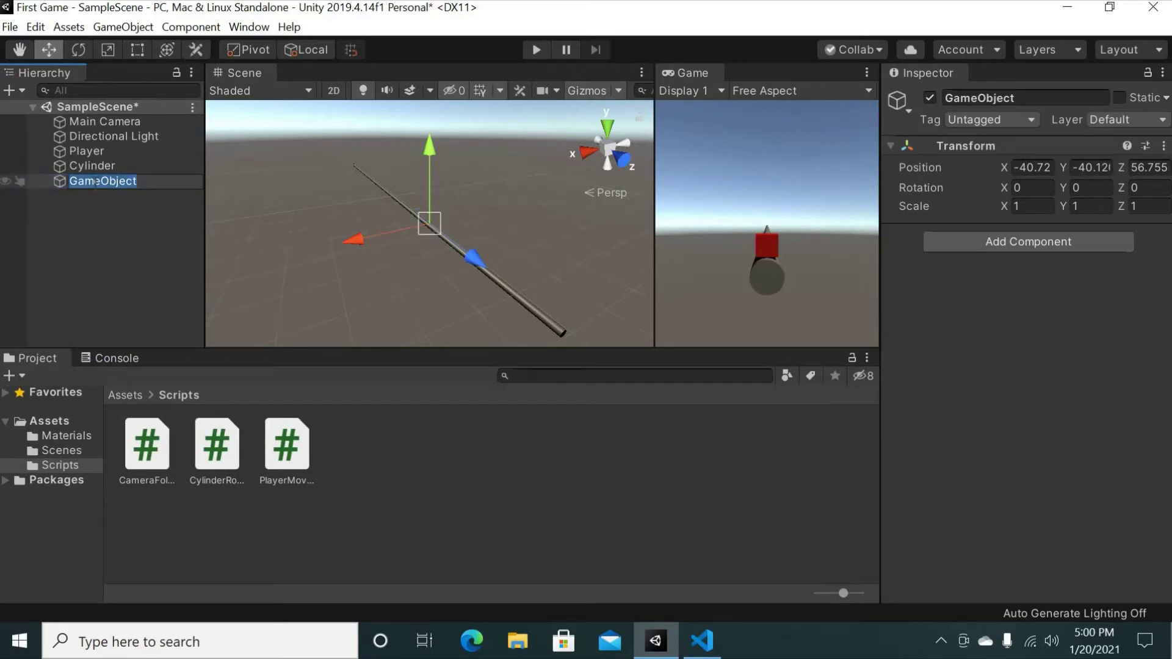
{"action": "type", "text": "Obstacle"}
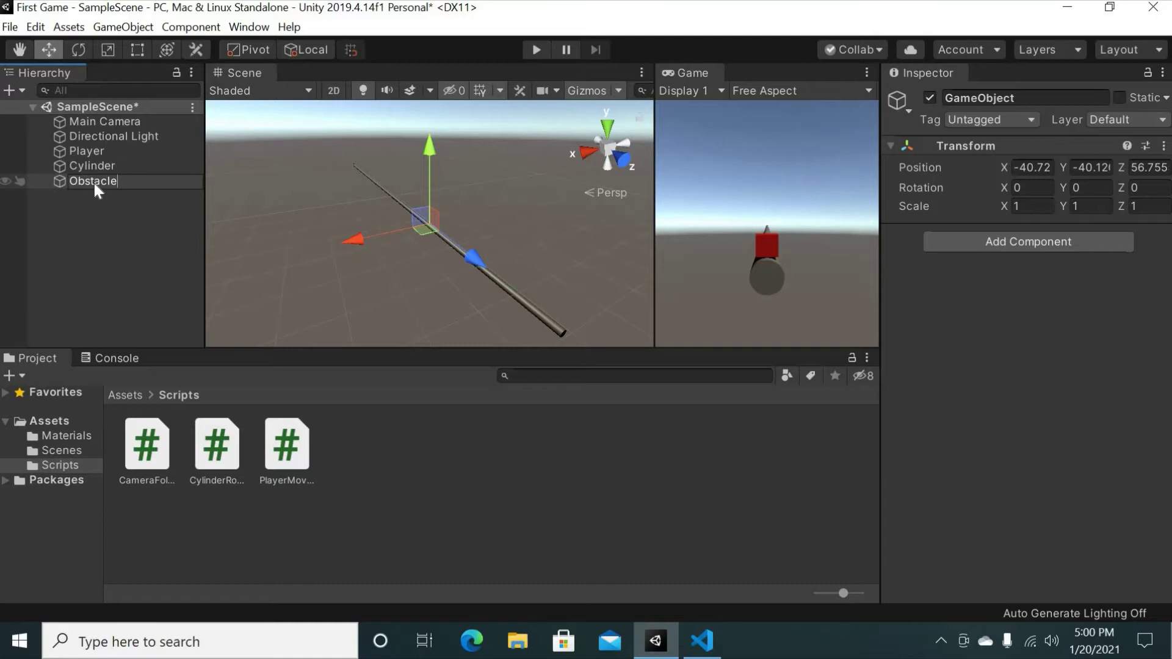
{"action": "key", "text": "Return"}
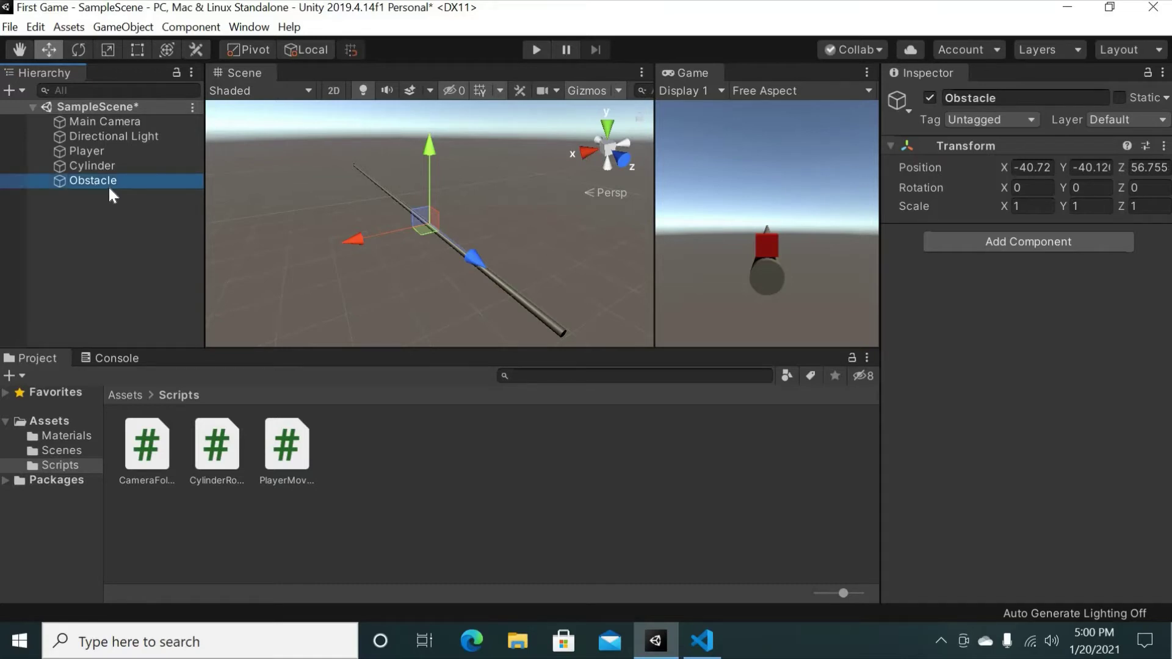
Step: Add a 3D Object > Cube under Obstacle, then close the extra context menus without adding more
{"action": "right_click", "coordinate": [101, 181]}
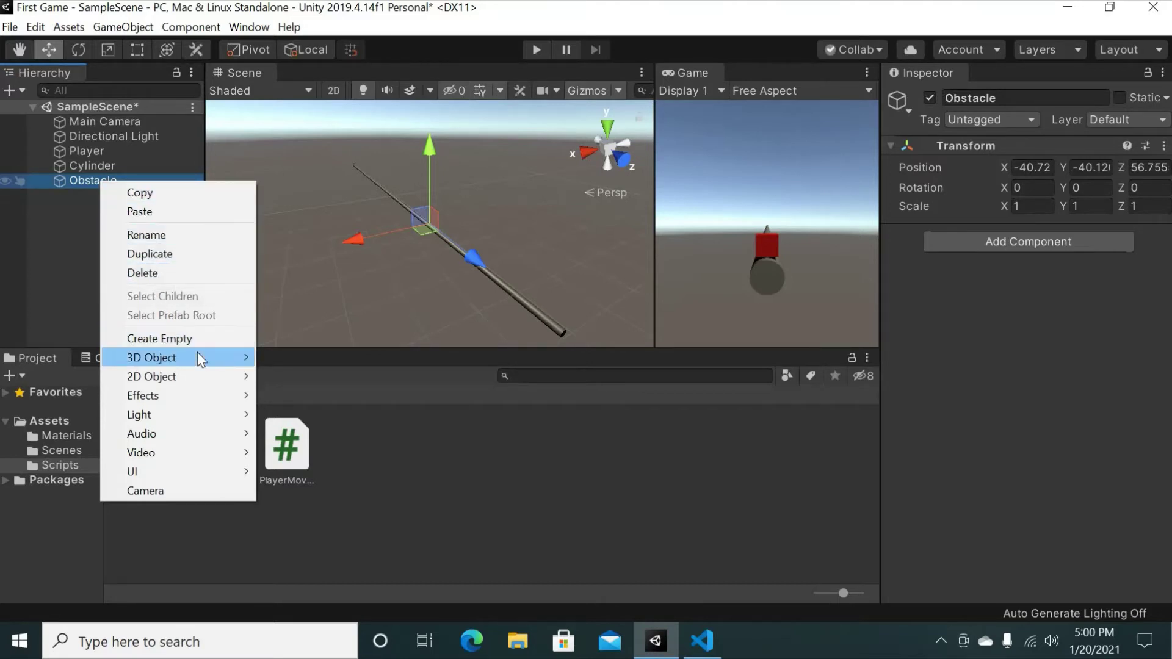
{"action": "mouse_move", "coordinate": [196, 353]}
{"action": "left_click", "coordinate": [297, 358]}
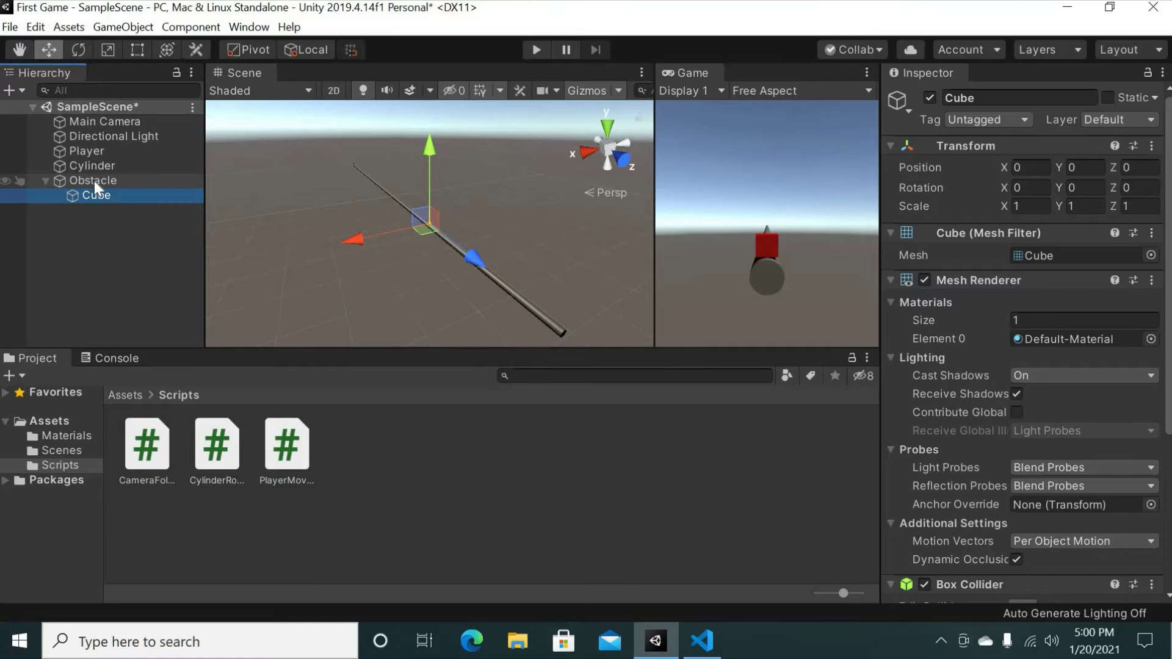
{"action": "right_click", "coordinate": [94, 181]}
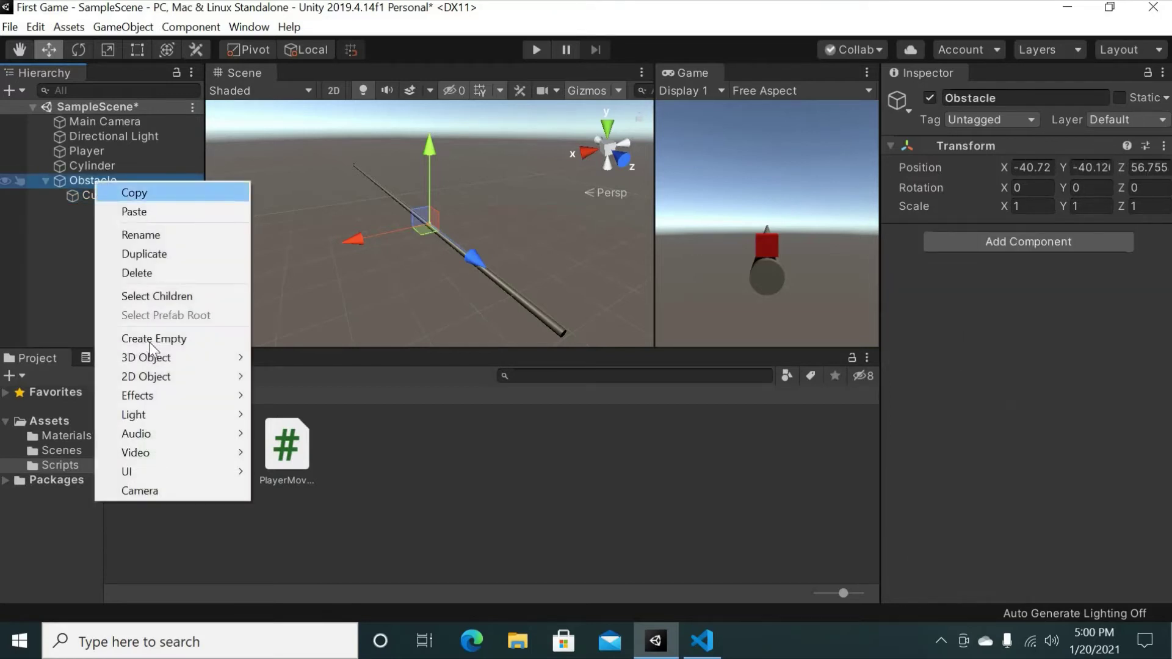
{"action": "mouse_move", "coordinate": [166, 360]}
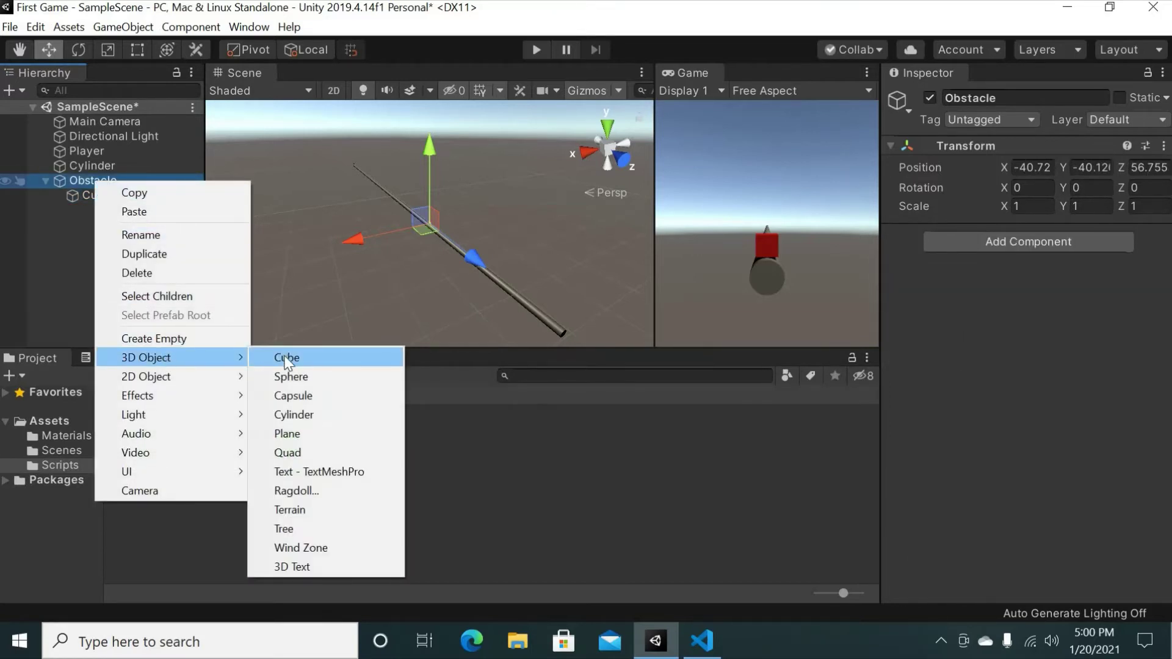
{"action": "left_click", "coordinate": [80, 218]}
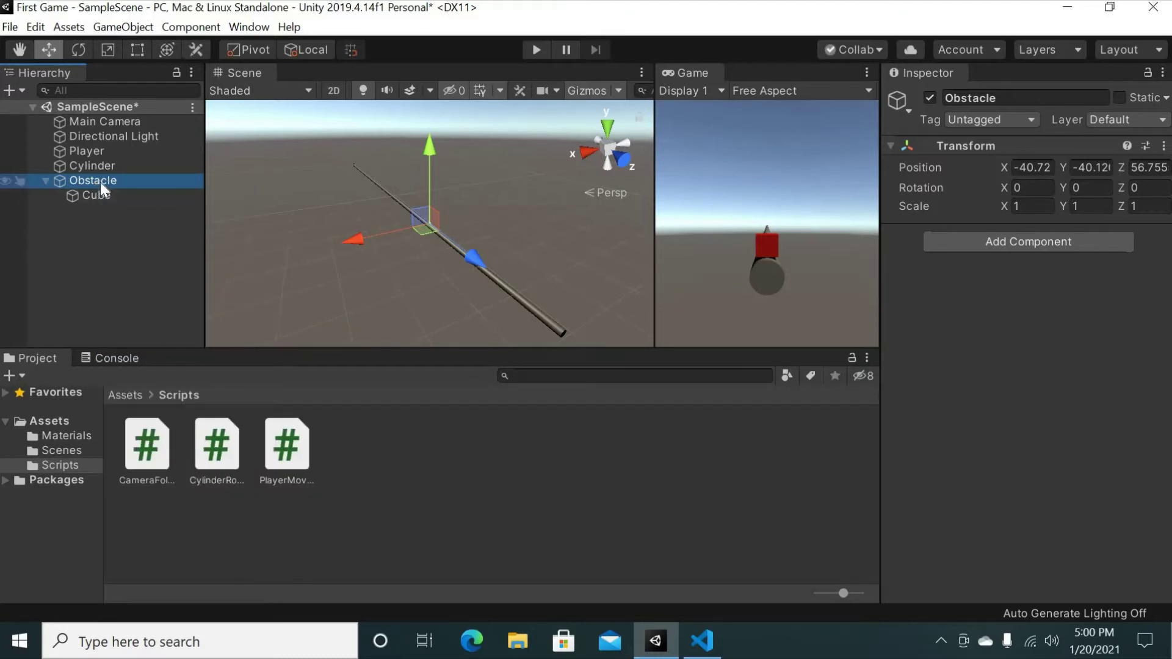
{"action": "right_click", "coordinate": [100, 182]}
{"action": "left_click", "coordinate": [46, 247]}
Step: Select the Cube and frame it in the Scene view
{"action": "left_click", "coordinate": [89, 225]}
{"action": "left_click", "coordinate": [101, 196]}
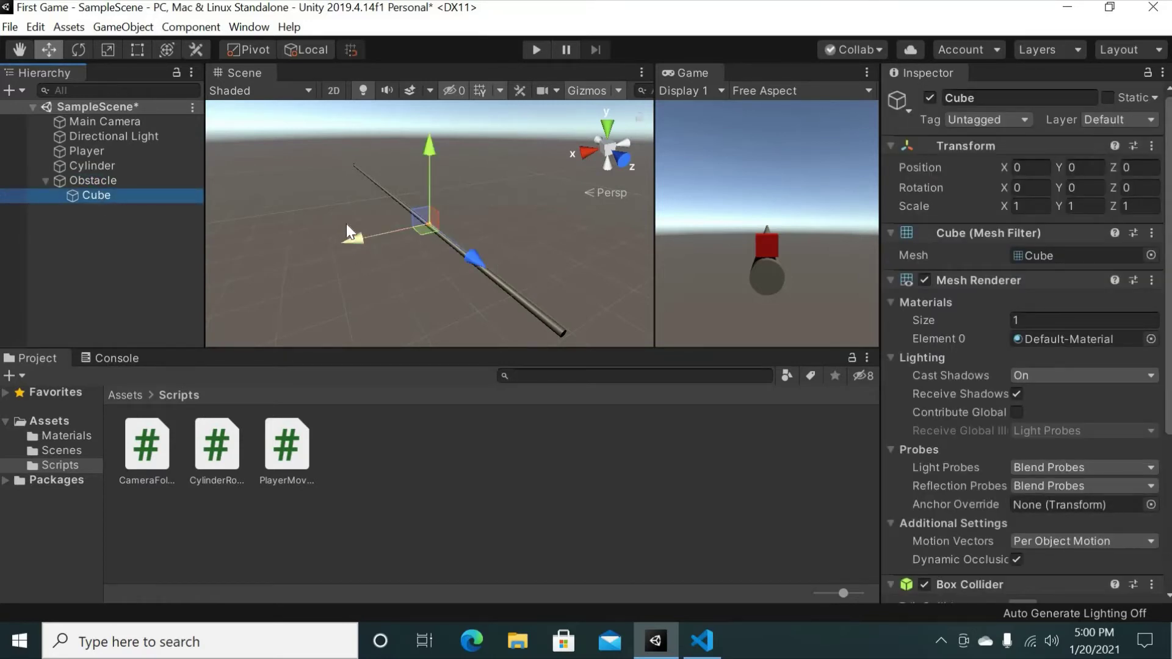
{"action": "key", "text": "f"}
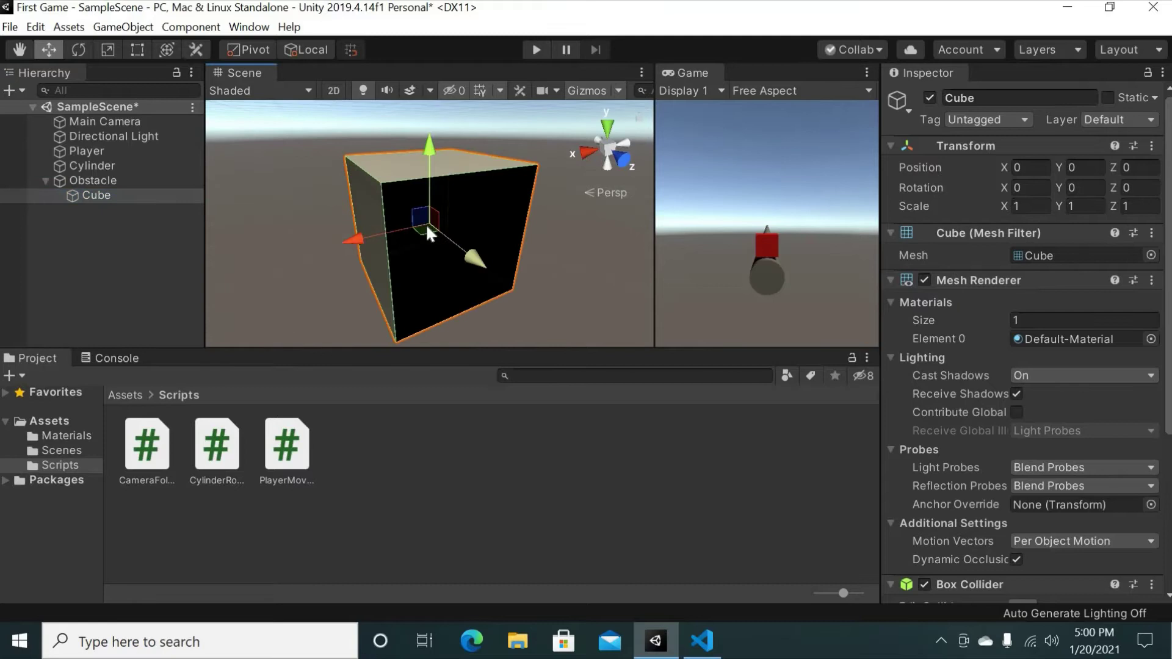
{"action": "scroll", "coordinate": [427, 227], "scroll_direction": "down", "scroll_amount": 2}
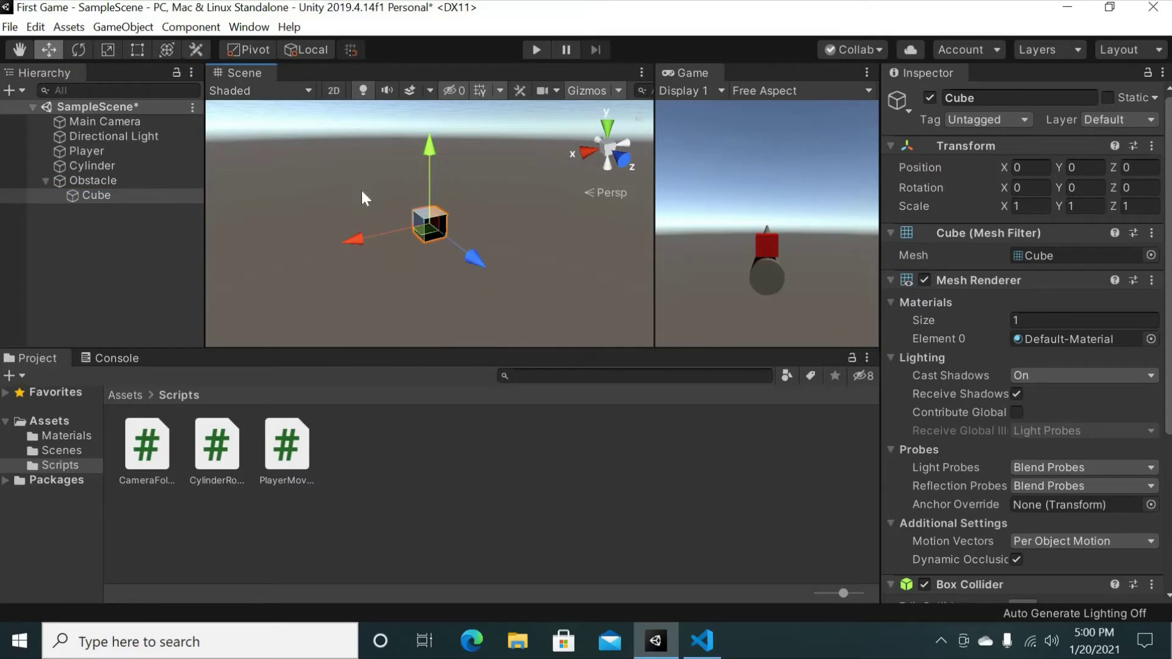
Step: Reset the Obstacle's Transform to position 0, 0, 0 and frame it
{"action": "left_click", "coordinate": [144, 181]}
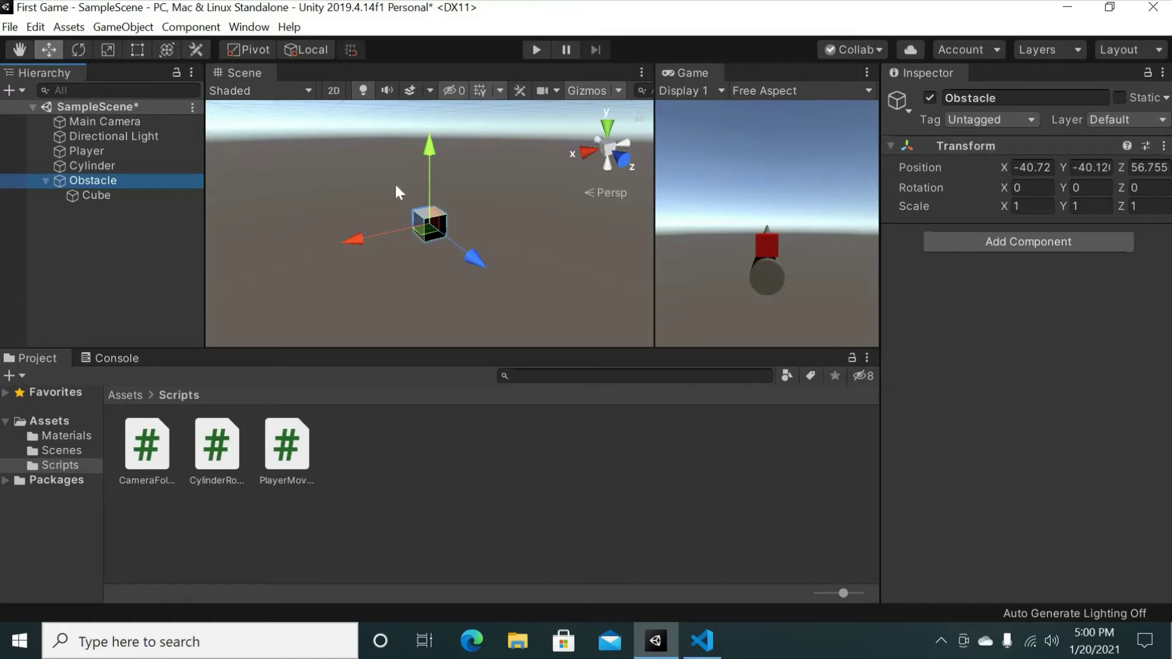
{"action": "right_click", "coordinate": [957, 144]}
{"action": "left_click", "coordinate": [998, 160]}
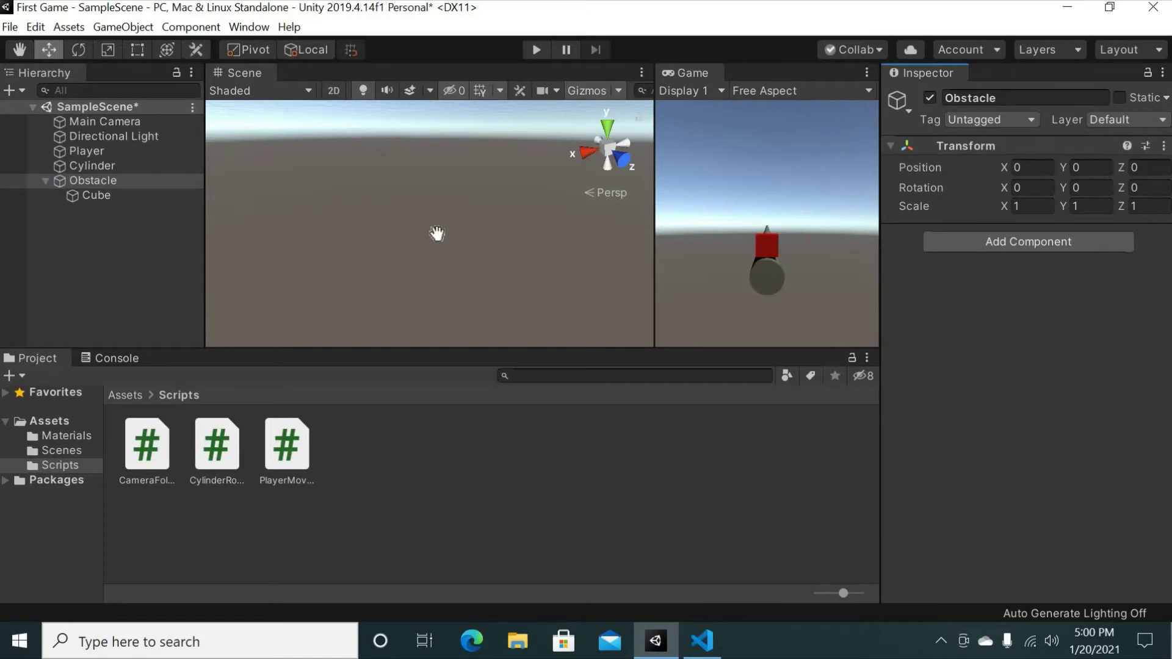
{"action": "key", "text": "f"}
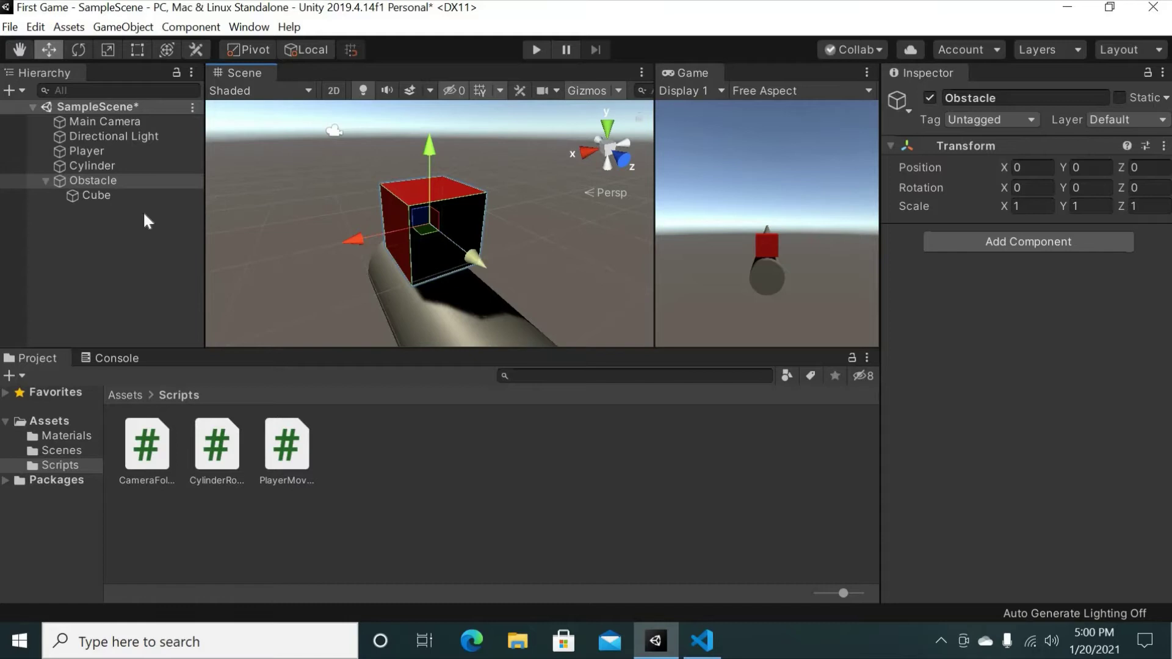
Step: Drag the Cube along the cylinder's Z axis to Z 13.8
{"action": "left_click", "coordinate": [115, 195]}
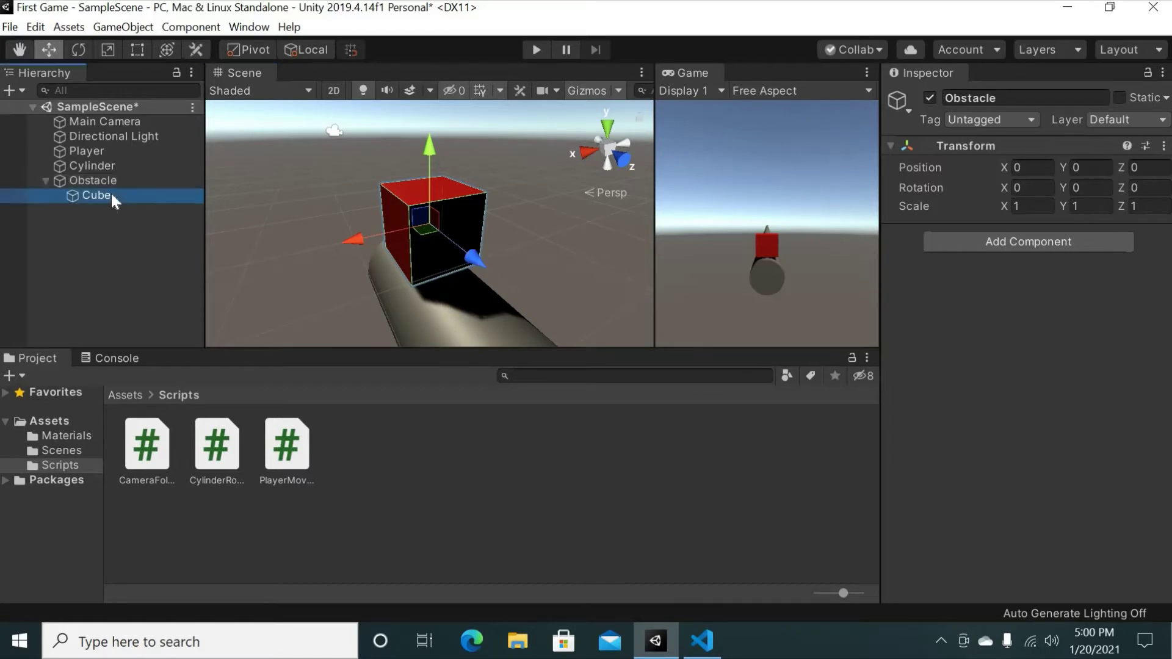
{"action": "scroll", "coordinate": [477, 254], "scroll_direction": "down", "scroll_amount": 5}
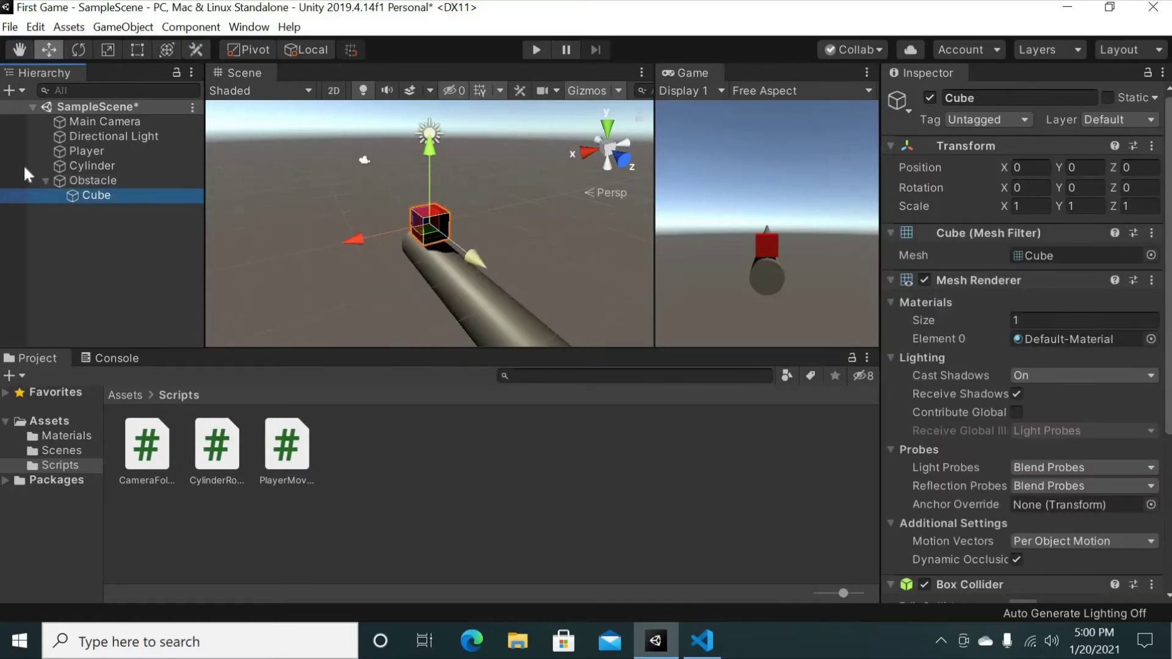
{"action": "left_click_drag", "start_coordinate": [476, 257], "coordinate": [512, 289]}
{"action": "middle_click_drag", "start_coordinate": [460, 249], "coordinate": [431, 222]}
{"action": "left_click_drag", "start_coordinate": [515, 284], "coordinate": [553, 312]}
{"action": "middle_click_drag", "start_coordinate": [457, 256], "coordinate": [389, 219]}
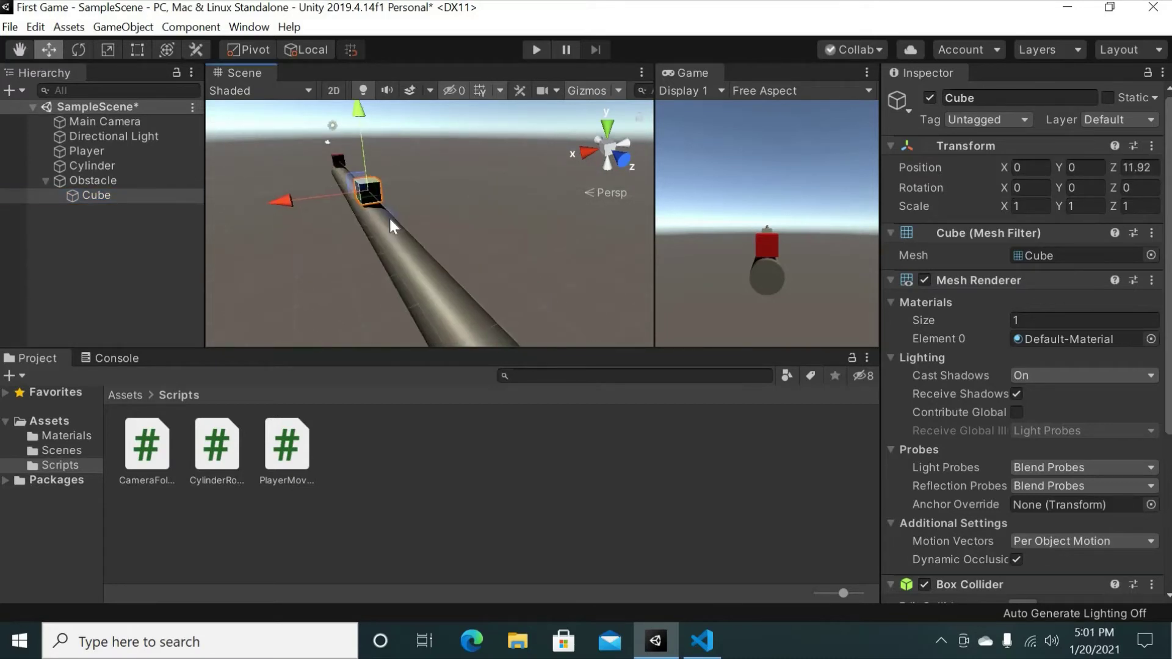
{"action": "left_click_drag", "start_coordinate": [390, 219], "coordinate": [437, 205]}
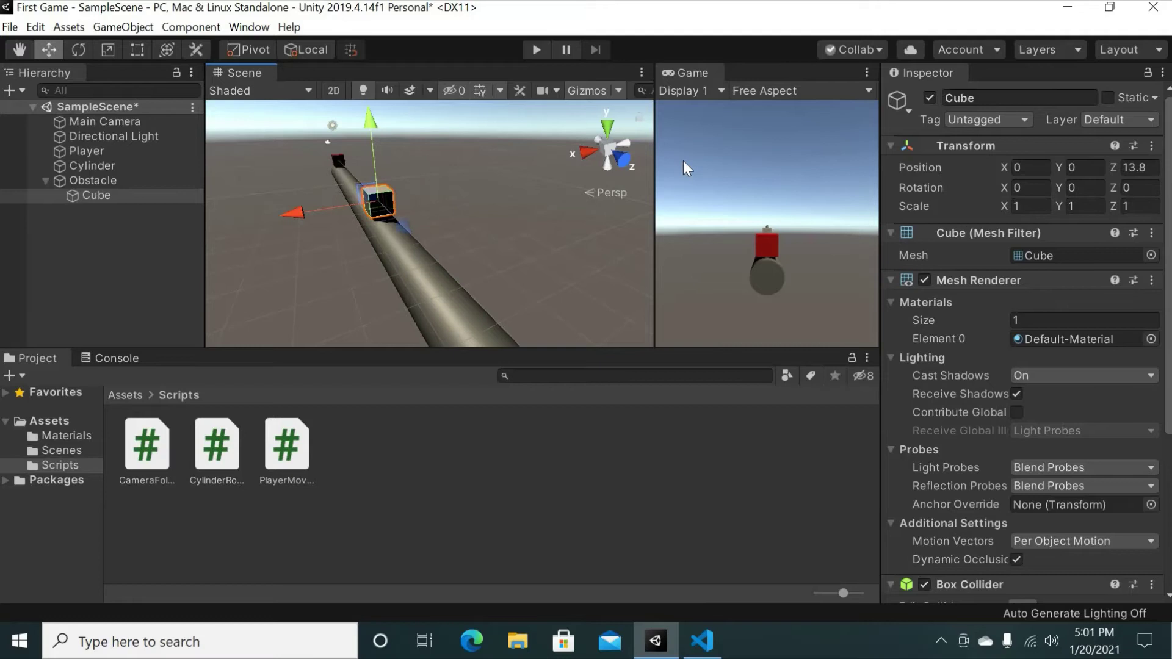
Step: Set the Cube's Transform Scale X to 0.65
{"action": "left_click", "coordinate": [1029, 167]}
{"action": "left_click", "coordinate": [1036, 206]}
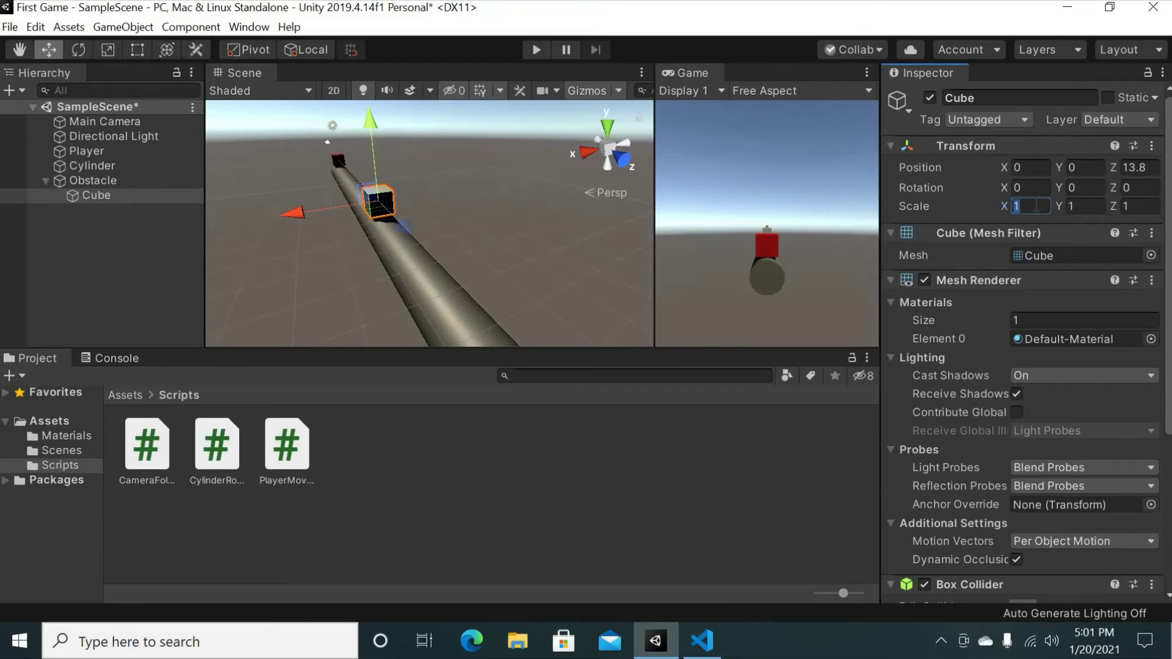
{"action": "type", "text": "0.65"}
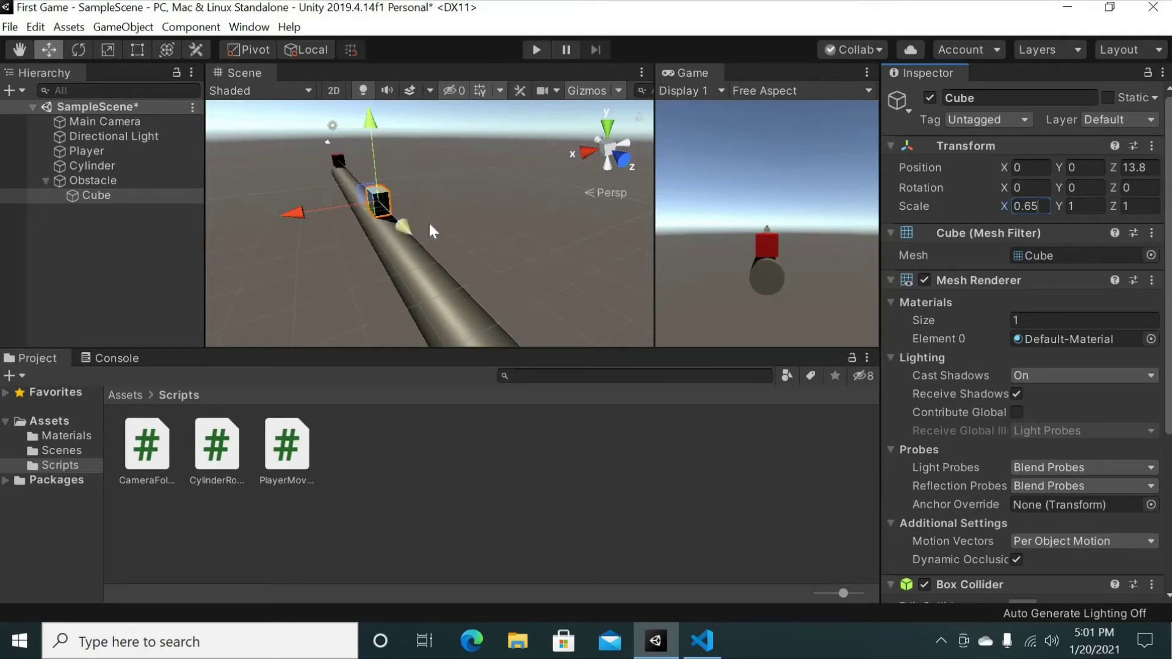
Step: Slide the Cube further along the cylinder to Z 23.62 and frame it
{"action": "scroll", "coordinate": [408, 230], "scroll_direction": "down", "scroll_amount": 3}
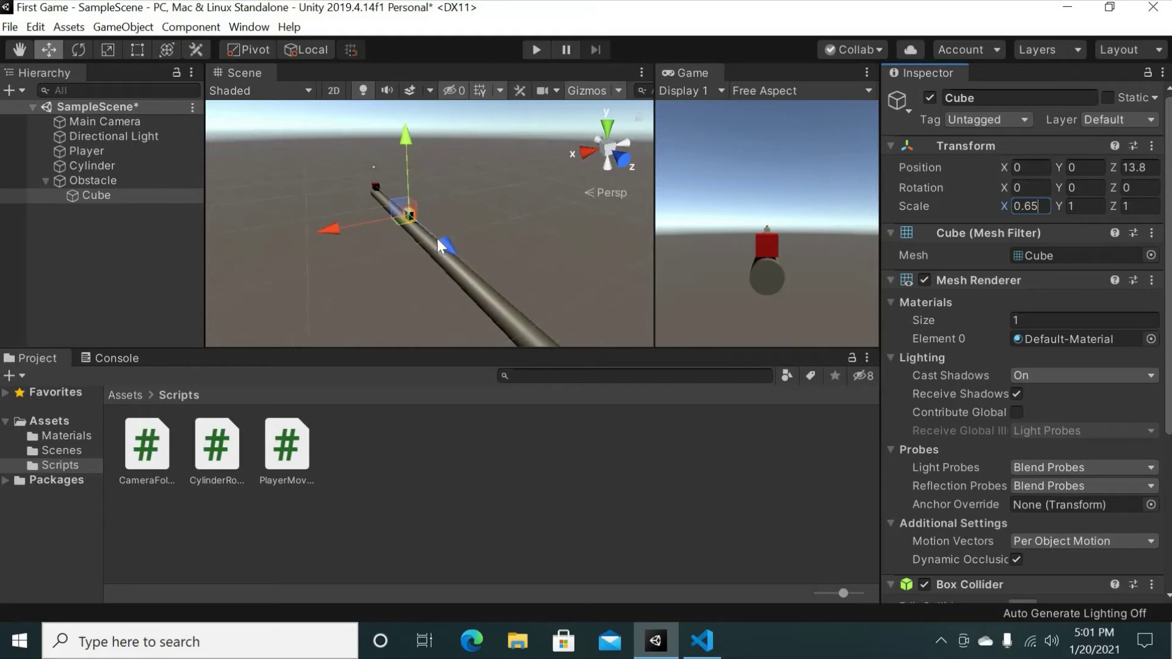
{"action": "left_click_drag", "start_coordinate": [459, 255], "coordinate": [563, 239]}
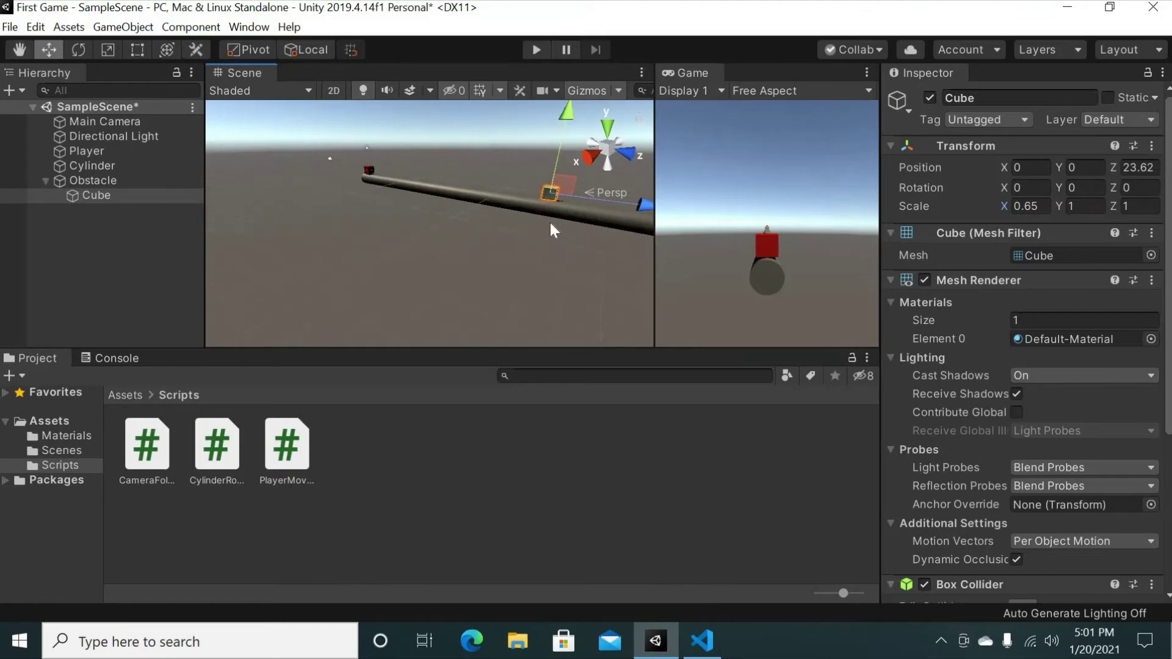
{"action": "key", "text": "f"}
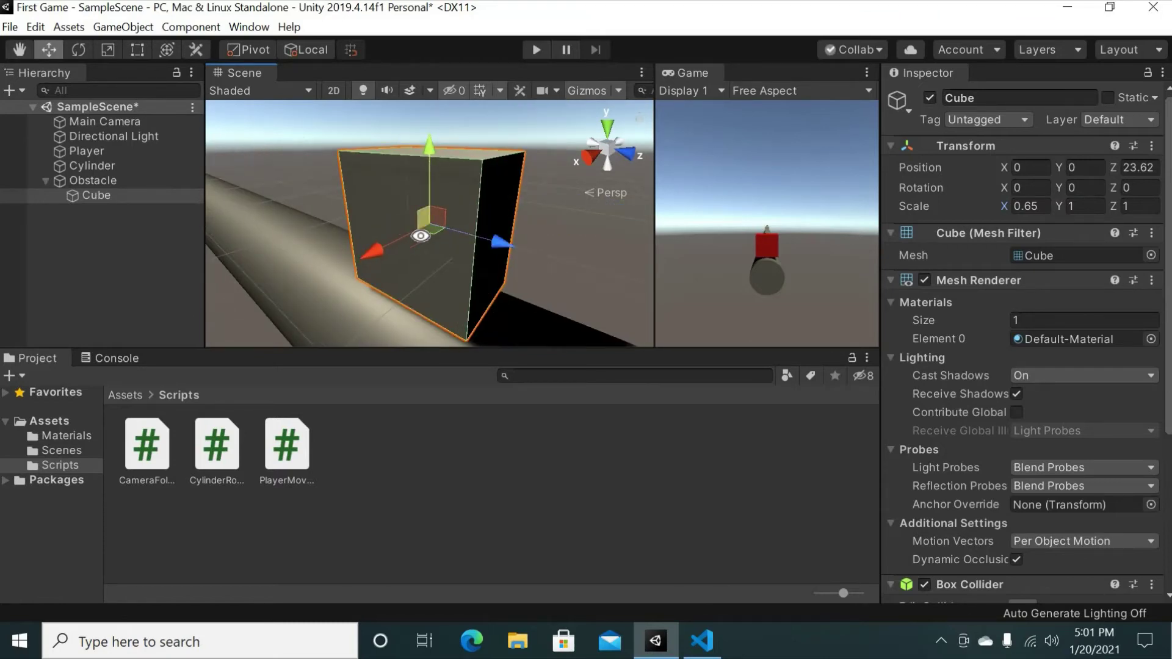
{"action": "left_click_drag", "start_coordinate": [420, 236], "coordinate": [437, 162], "text": "alt"}
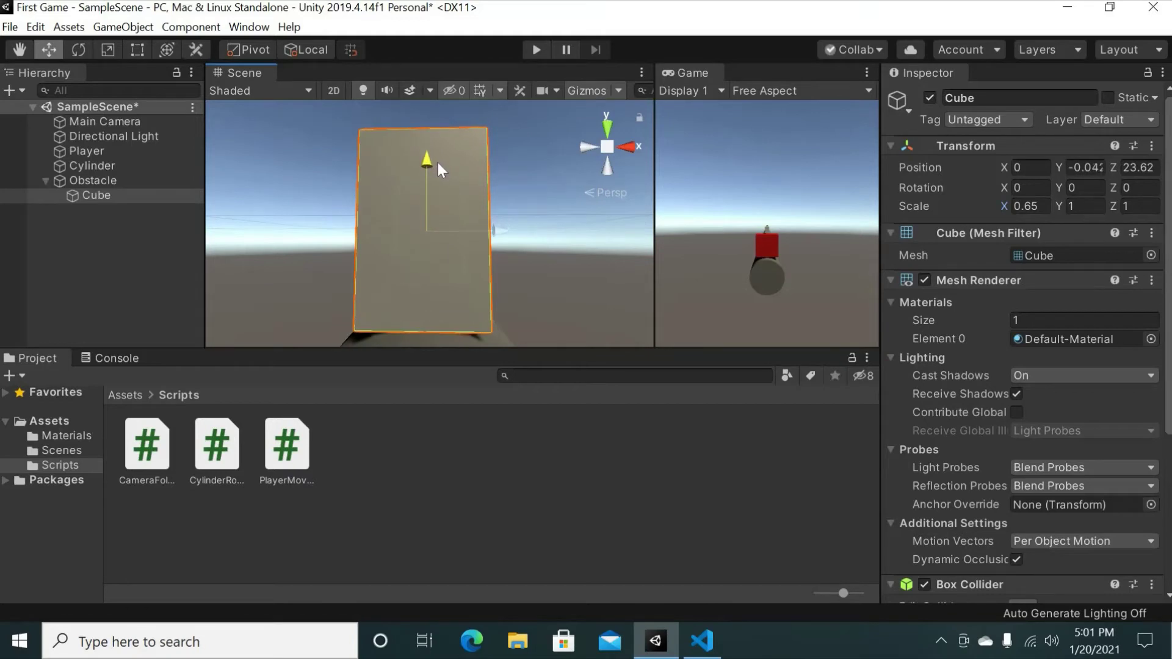
Step: Pan and orbit the view so the track runs diagonally ahead of the Cube
{"action": "middle_click_drag", "start_coordinate": [457, 239], "coordinate": [473, 206]}
{"action": "scroll", "coordinate": [428, 253], "scroll_direction": "down", "scroll_amount": 5}
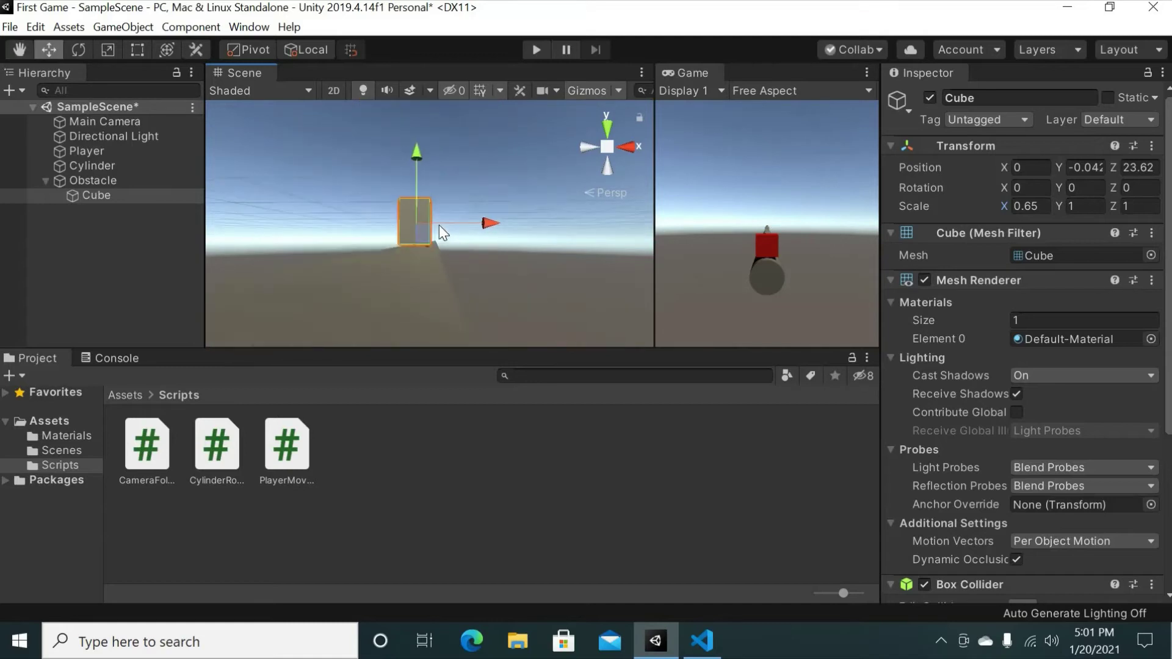
{"action": "middle_click_drag", "start_coordinate": [429, 261], "coordinate": [424, 234]}
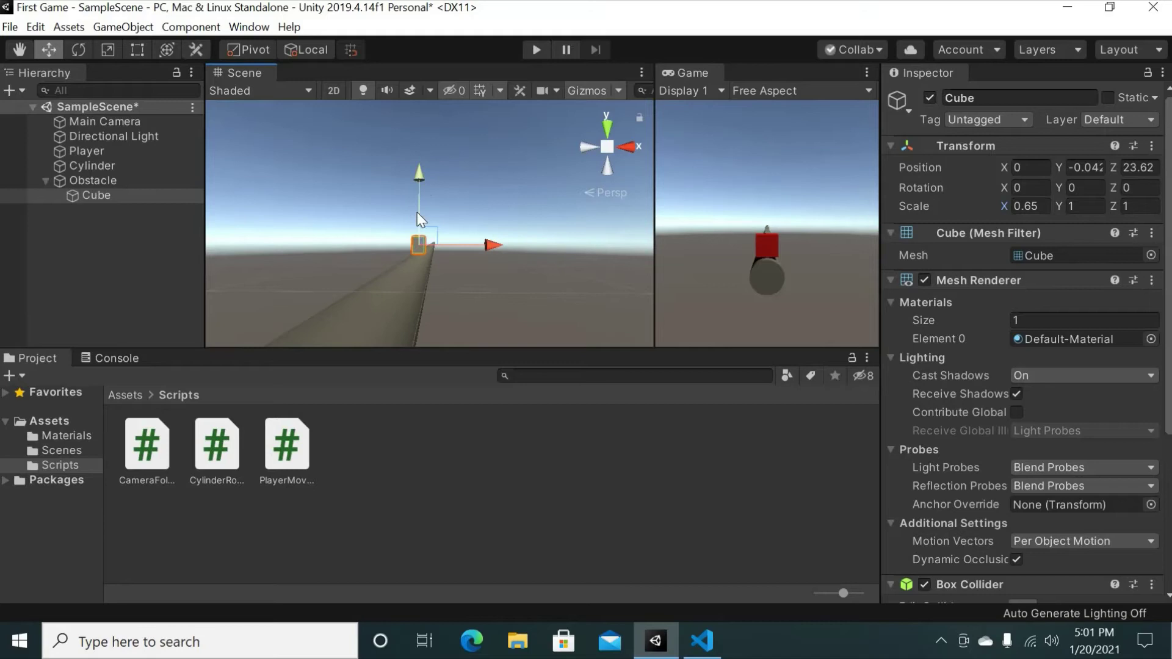
{"action": "middle_click_drag", "start_coordinate": [416, 230], "coordinate": [415, 269]}
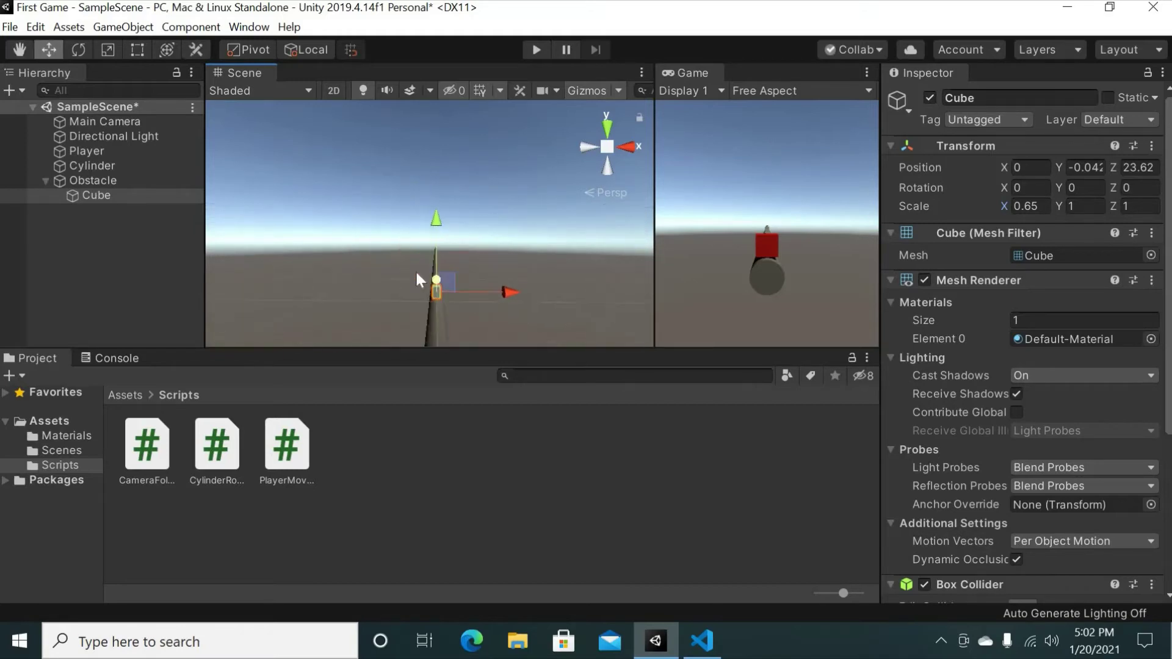
{"action": "left_click", "coordinate": [122, 195]}
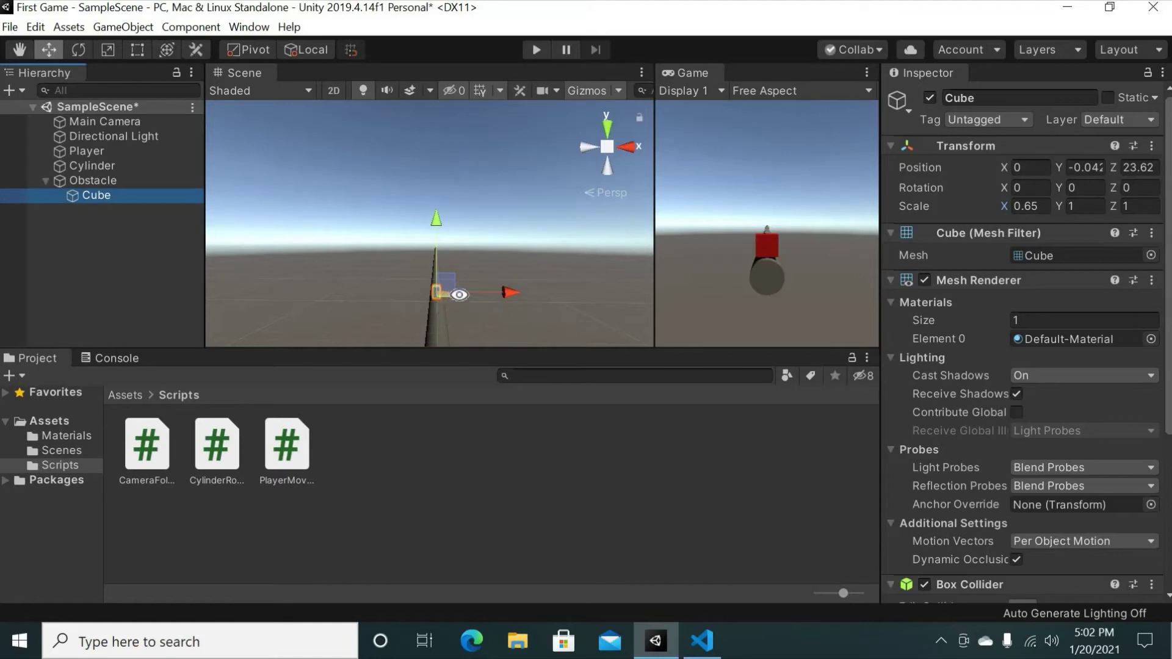
{"action": "mouse_move", "coordinate": [437, 302]}
{"action": "left_mouse_down", "text": "alt"}
{"action": "mouse_move", "coordinate": [406, 322]}
{"action": "mouse_move", "coordinate": [445, 295]}
{"action": "left_mouse_up", "text": "alt"}
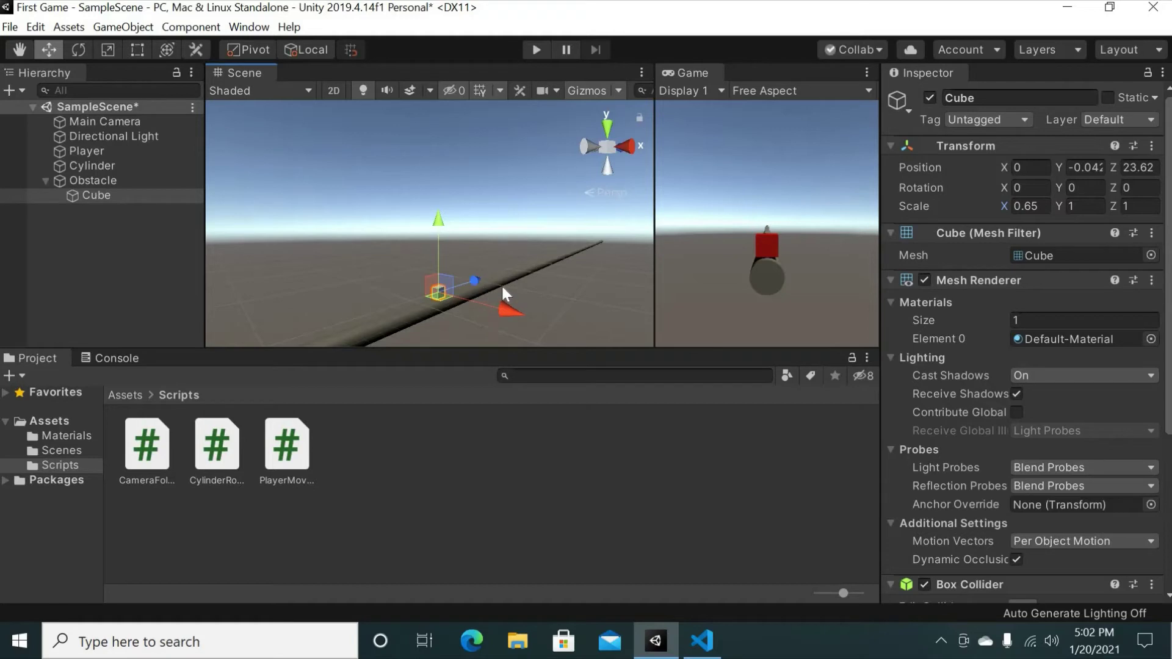
{"action": "middle_click_drag", "start_coordinate": [455, 305], "coordinate": [405, 303]}
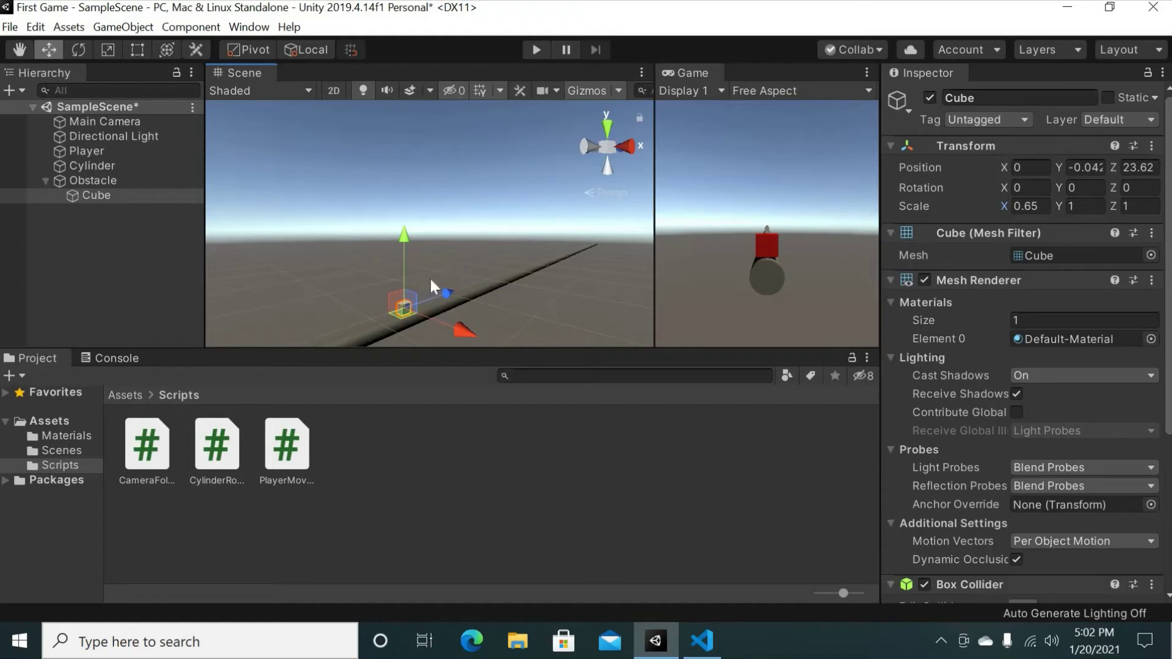
{"action": "left_click", "coordinate": [112, 219]}
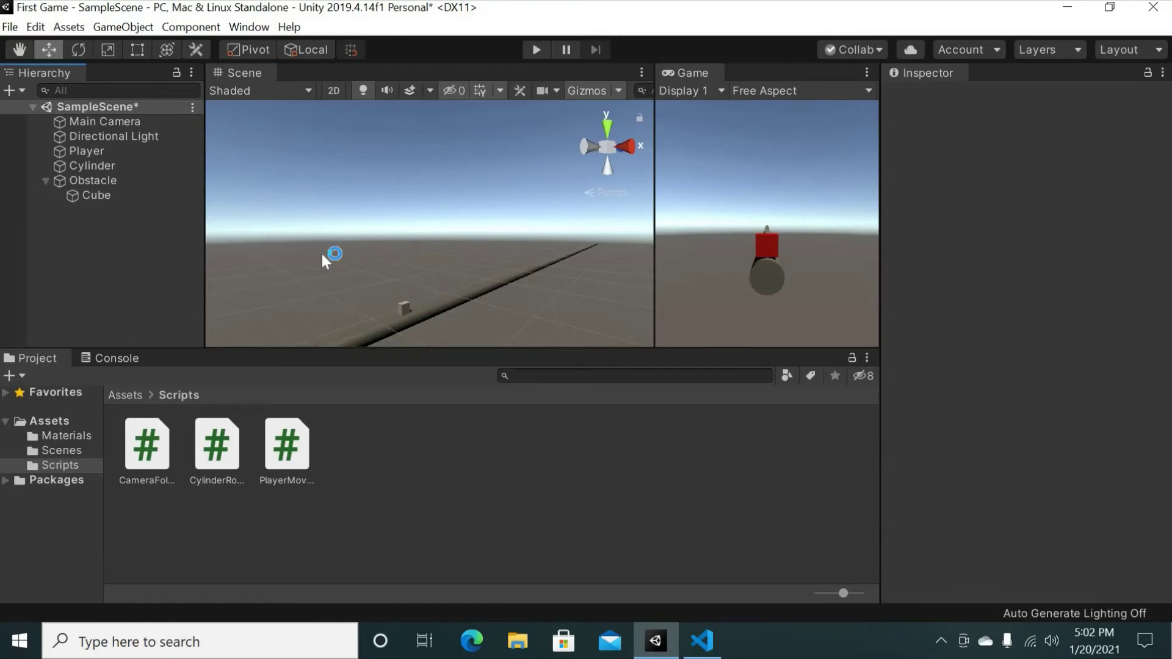
Step: Duplicate the Cube with Ctrl+D into Cube (1), (2), (3) at Z 33.7, 46.6, 64.1
{"action": "left_click", "coordinate": [104, 196]}
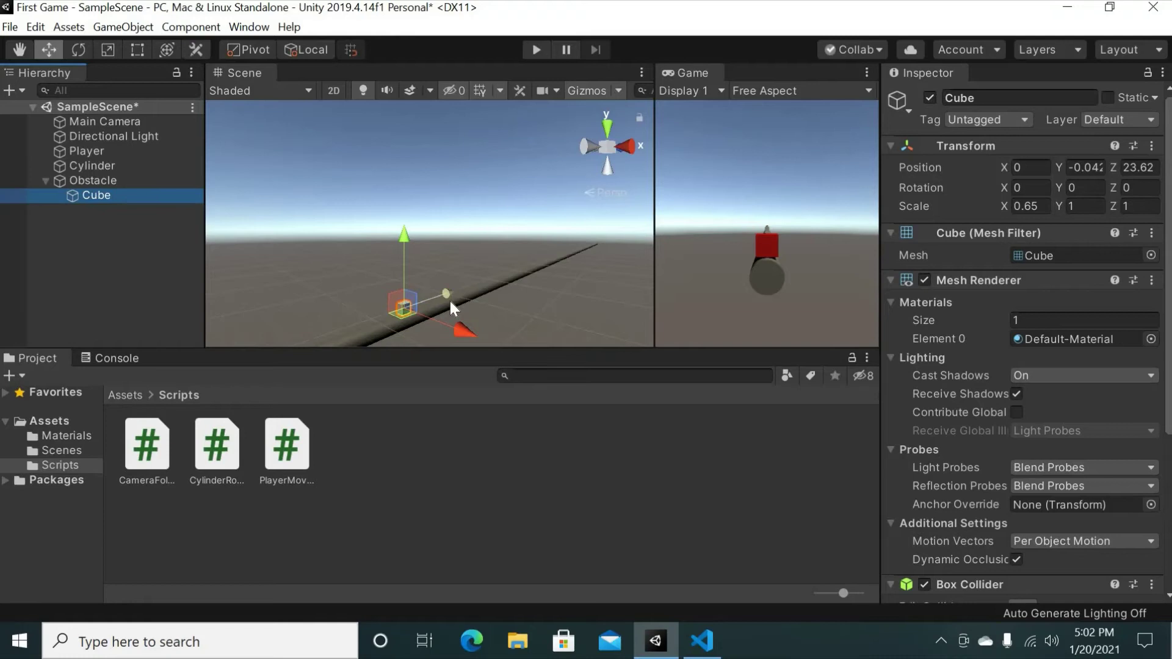
{"action": "key", "text": "ctrl+d"}
{"action": "left_click_drag", "start_coordinate": [449, 302], "coordinate": [524, 262]}
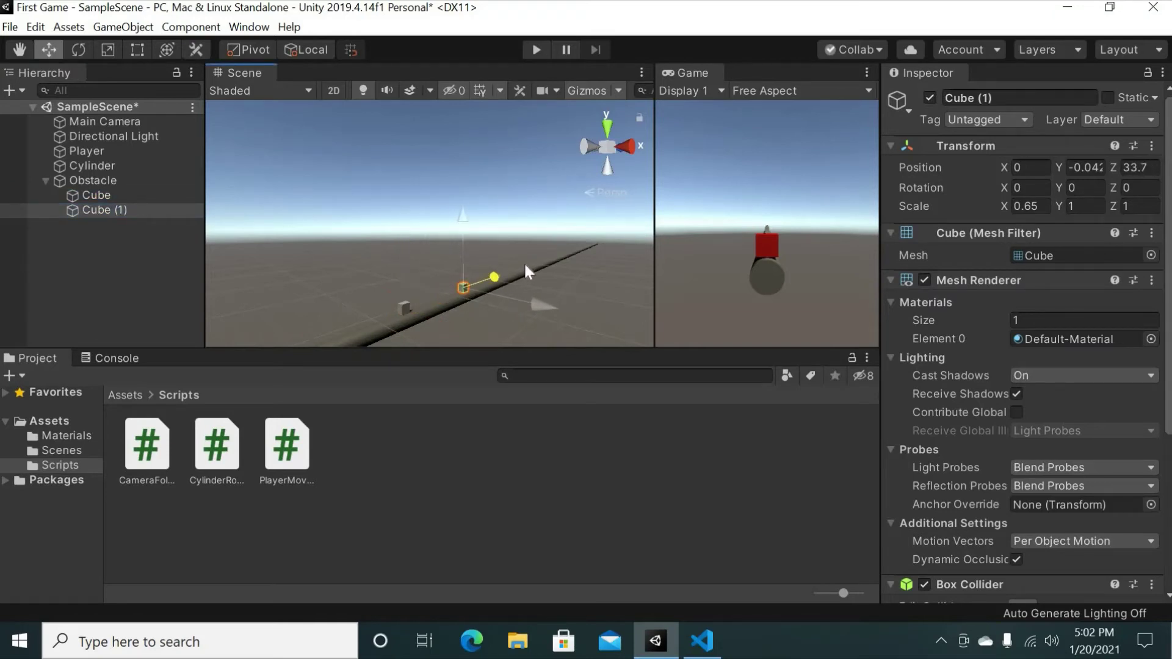
{"action": "left_click", "coordinate": [127, 210]}
{"action": "key", "text": "ctrl+d"}
{"action": "left_click_drag", "start_coordinate": [520, 275], "coordinate": [550, 258]}
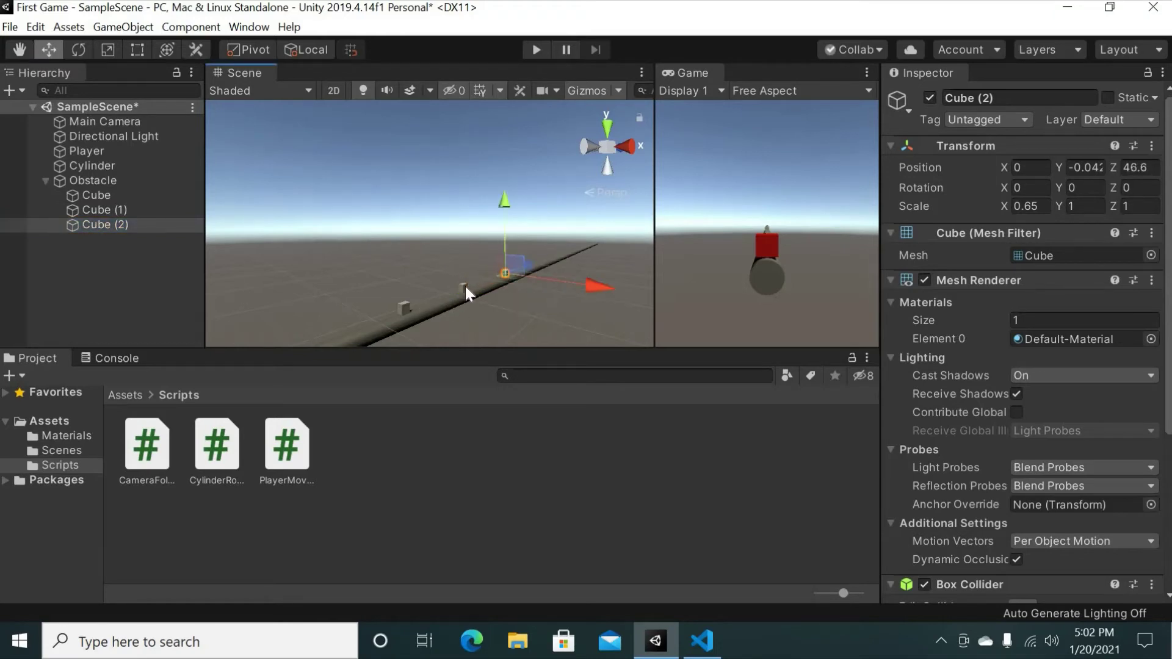
{"action": "middle_click_drag", "start_coordinate": [537, 278], "coordinate": [478, 301]}
{"action": "left_click", "coordinate": [102, 226]}
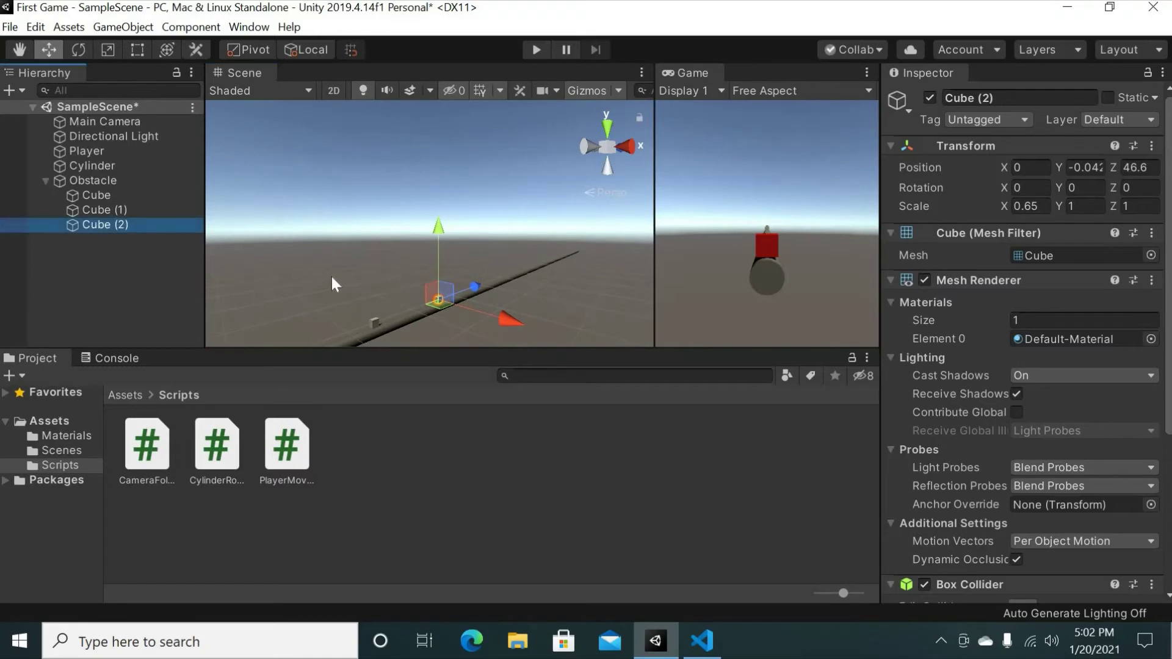
{"action": "key", "text": "ctrl+d"}
{"action": "left_click_drag", "start_coordinate": [473, 292], "coordinate": [535, 261]}
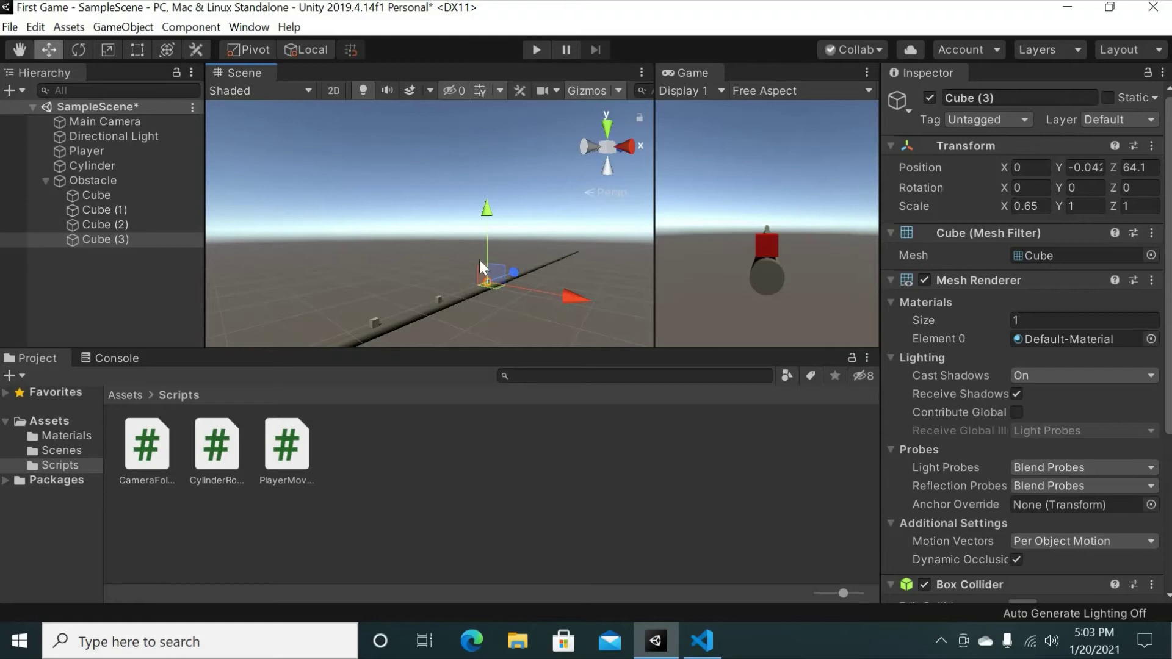
{"action": "middle_click_drag", "start_coordinate": [478, 258], "coordinate": [386, 294]}
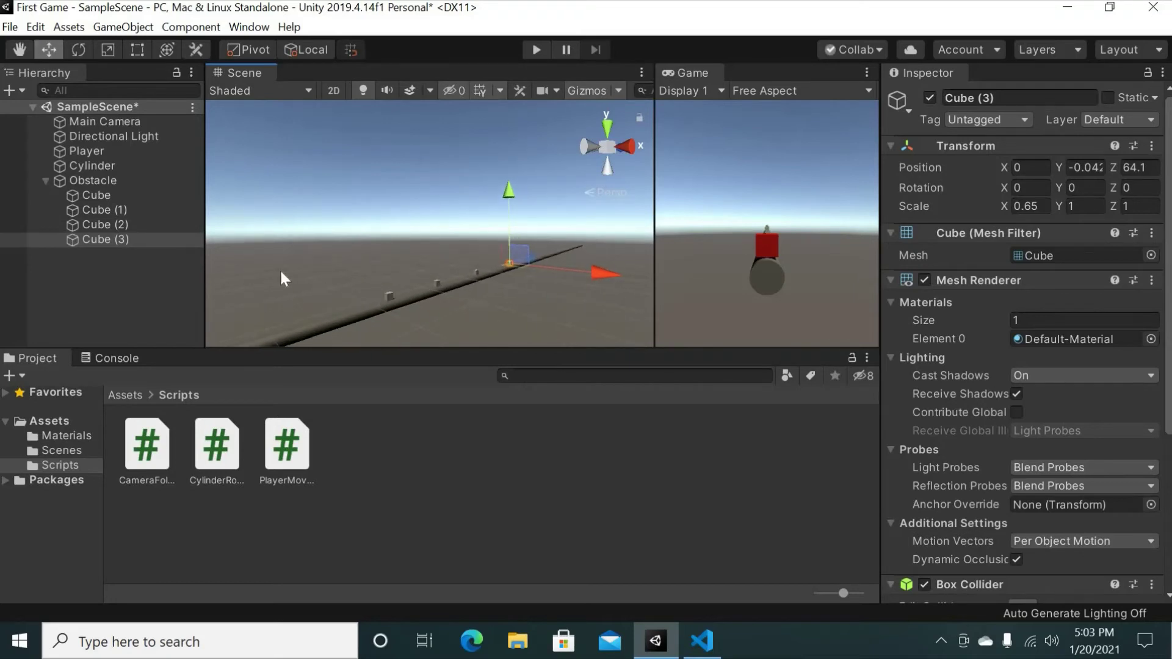
Step: Select Cube (1) and drag it down toward the cylinder's side
{"action": "left_click", "coordinate": [97, 195]}
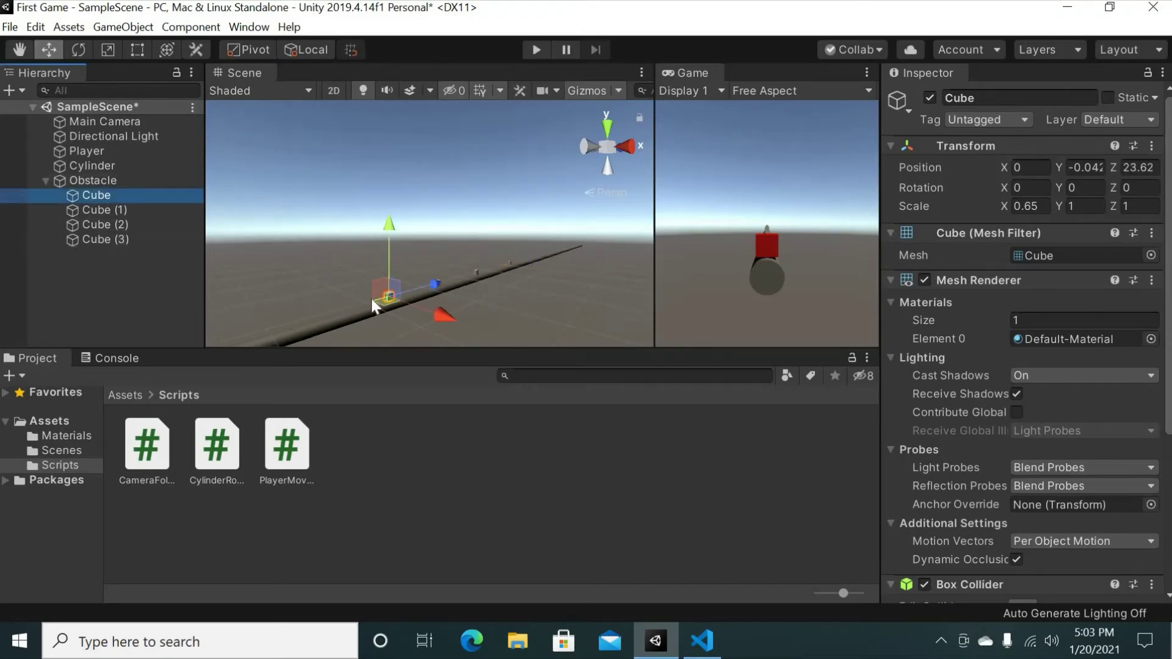
{"action": "key", "text": "f"}
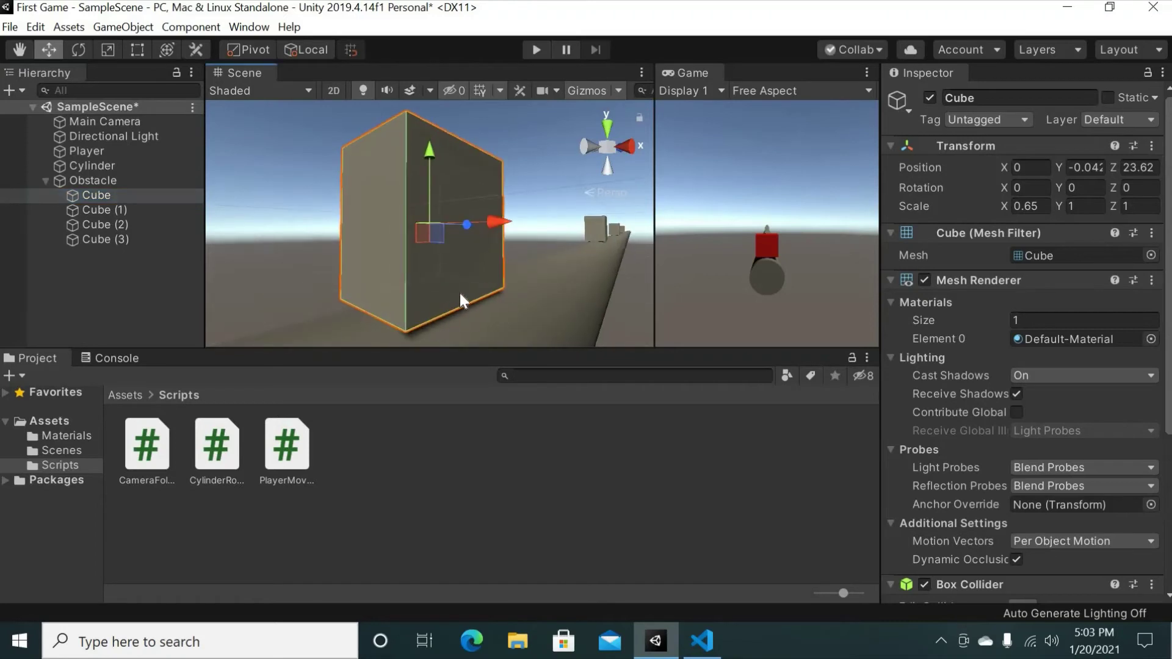
{"action": "scroll", "coordinate": [454, 265], "scroll_direction": "down", "scroll_amount": 5}
{"action": "middle_click_drag", "start_coordinate": [454, 265], "coordinate": [478, 280]}
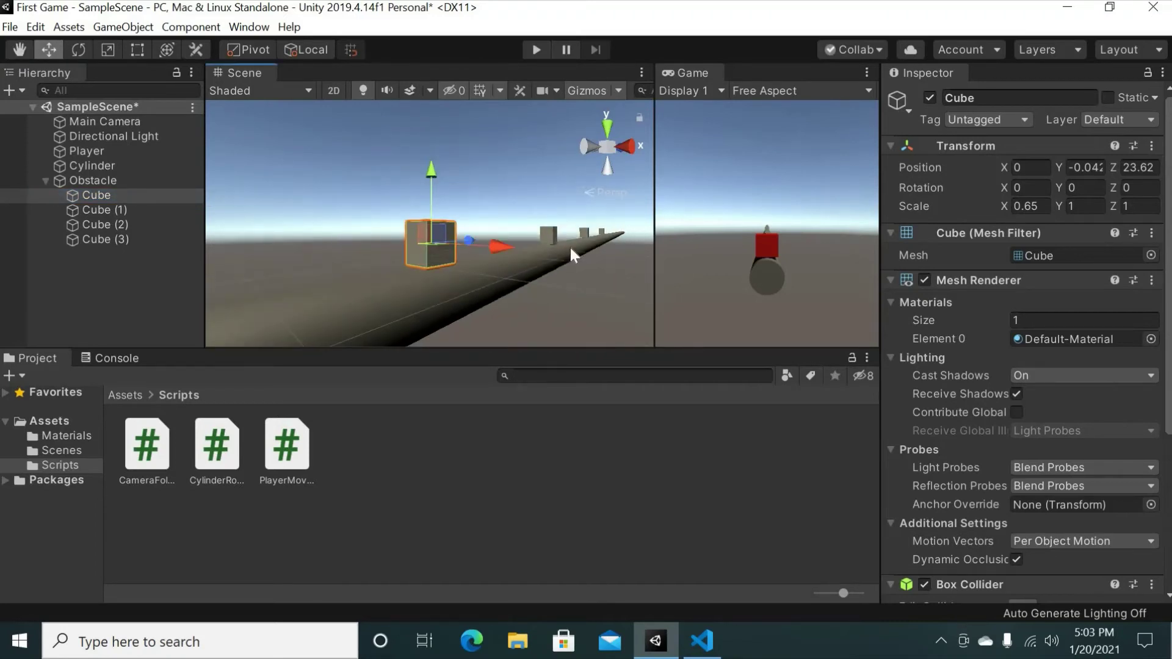
{"action": "left_click", "coordinate": [547, 232]}
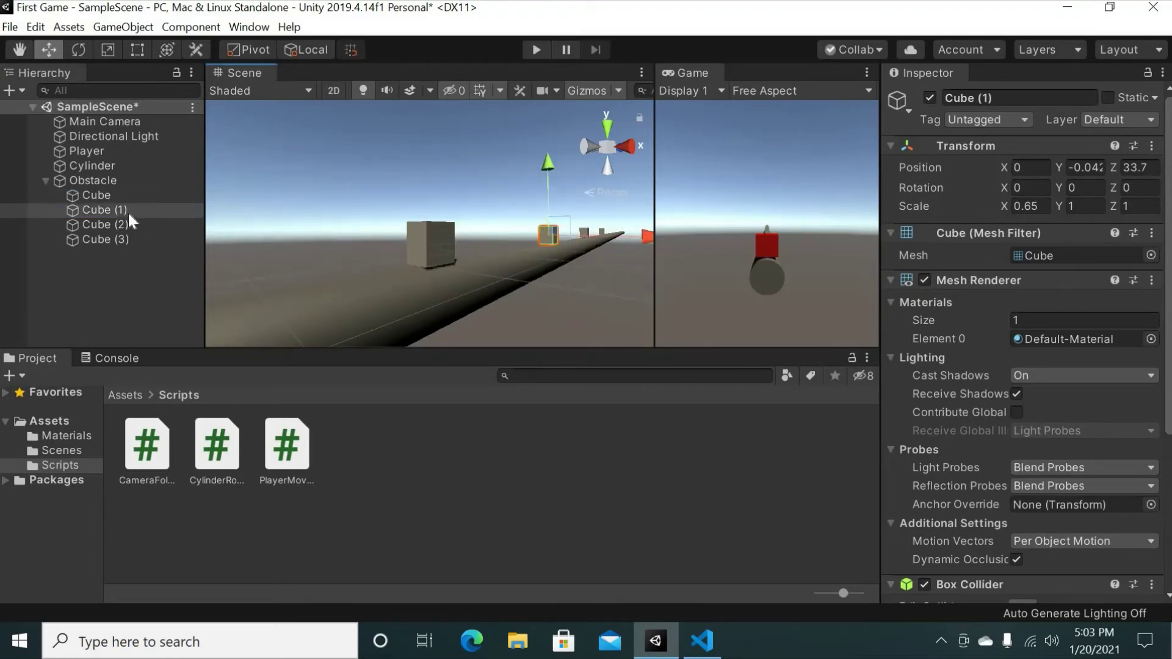
{"action": "key", "text": "f"}
{"action": "scroll", "coordinate": [397, 246], "scroll_direction": "down", "scroll_amount": 5}
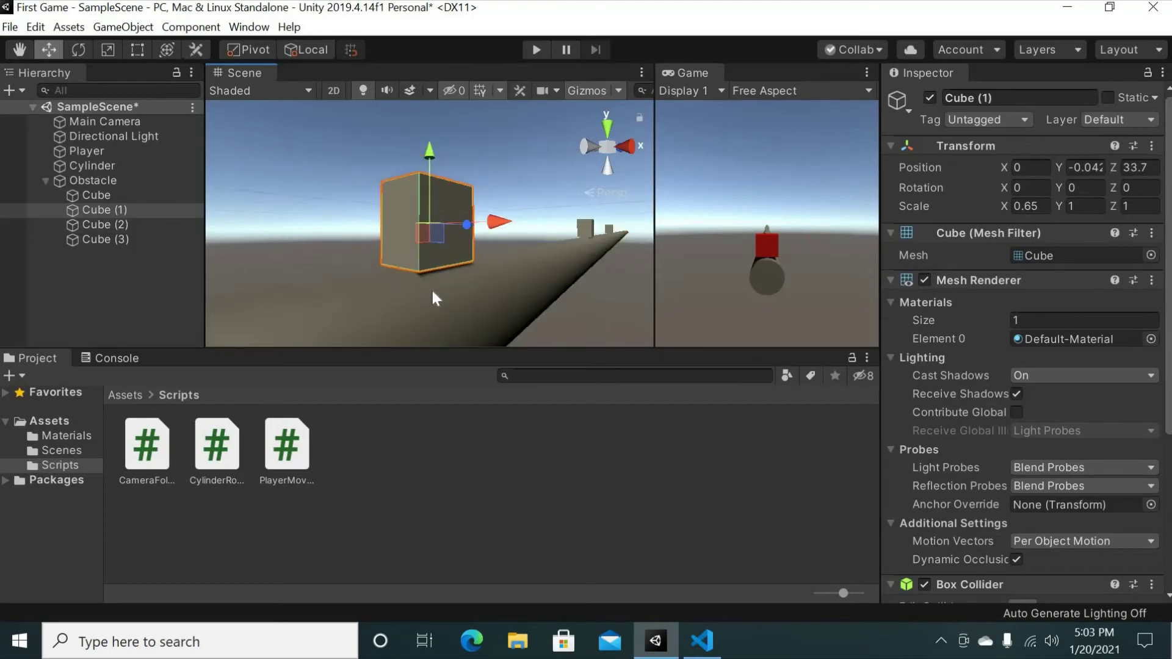
{"action": "left_click_drag", "start_coordinate": [450, 268], "coordinate": [460, 160], "text": "alt"}
{"action": "left_click_drag", "start_coordinate": [459, 119], "coordinate": [536, 254]}
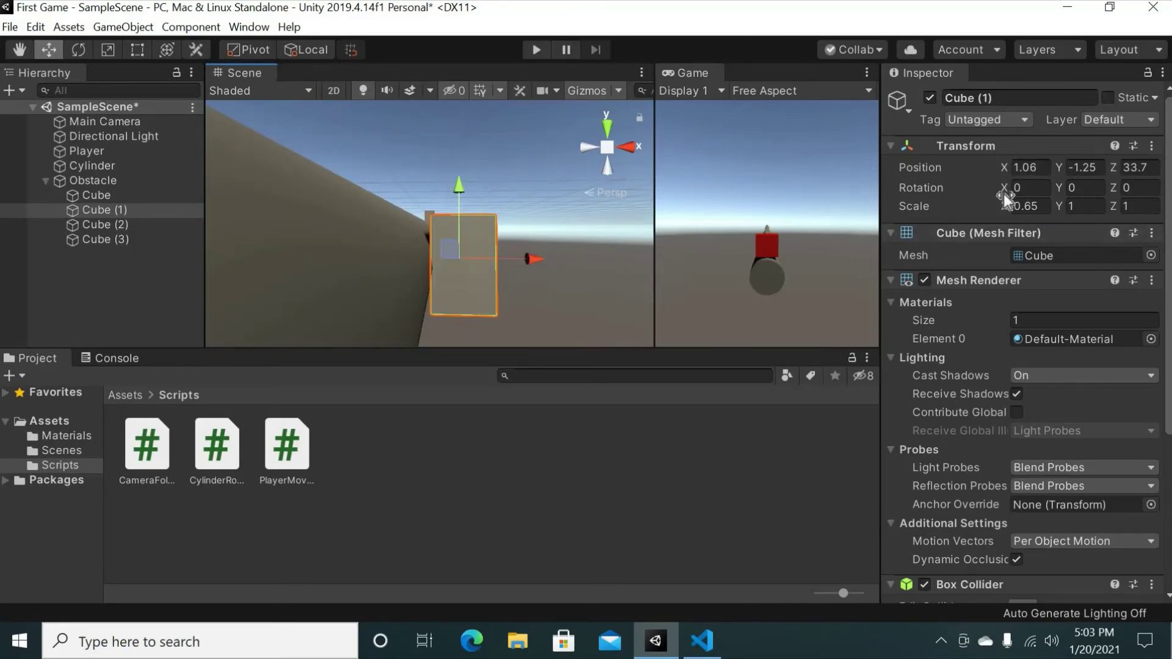
Step: Set Cube (1)'s Rotation Z to 90 and nudge it outward to X 1.21
{"action": "left_click_drag", "start_coordinate": [1004, 189], "coordinate": [1001, 188]}
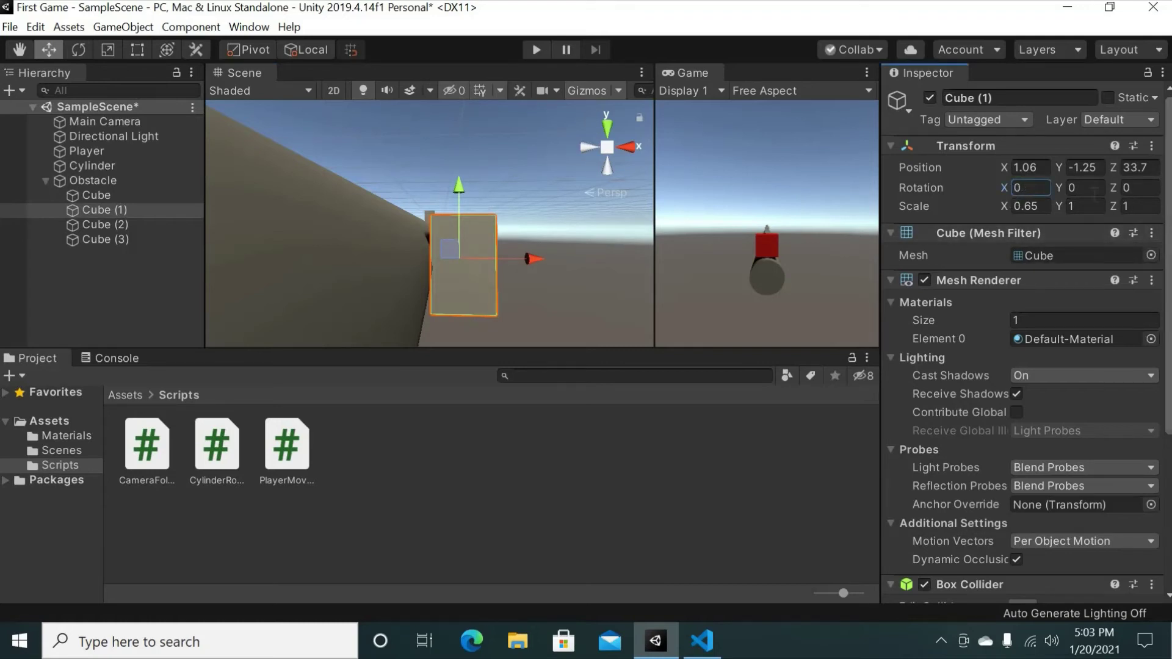
{"action": "left_click_drag", "start_coordinate": [1119, 182], "coordinate": [155, 207]}
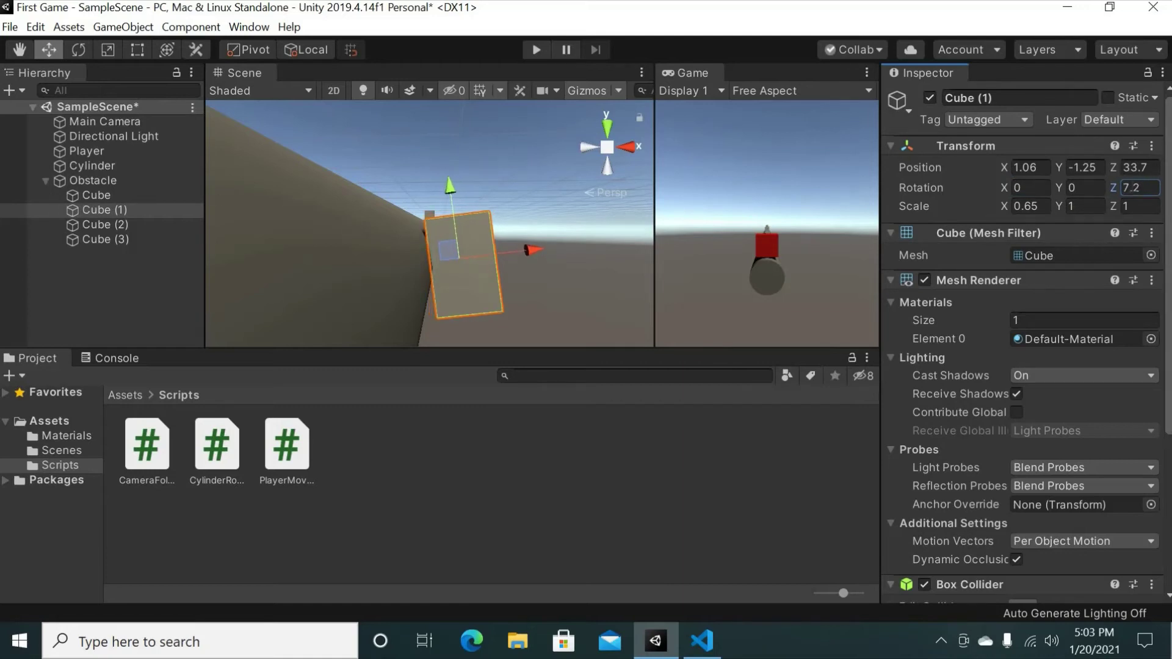
{"action": "left_click", "coordinate": [1139, 187]}
{"action": "type", "text": "90"}
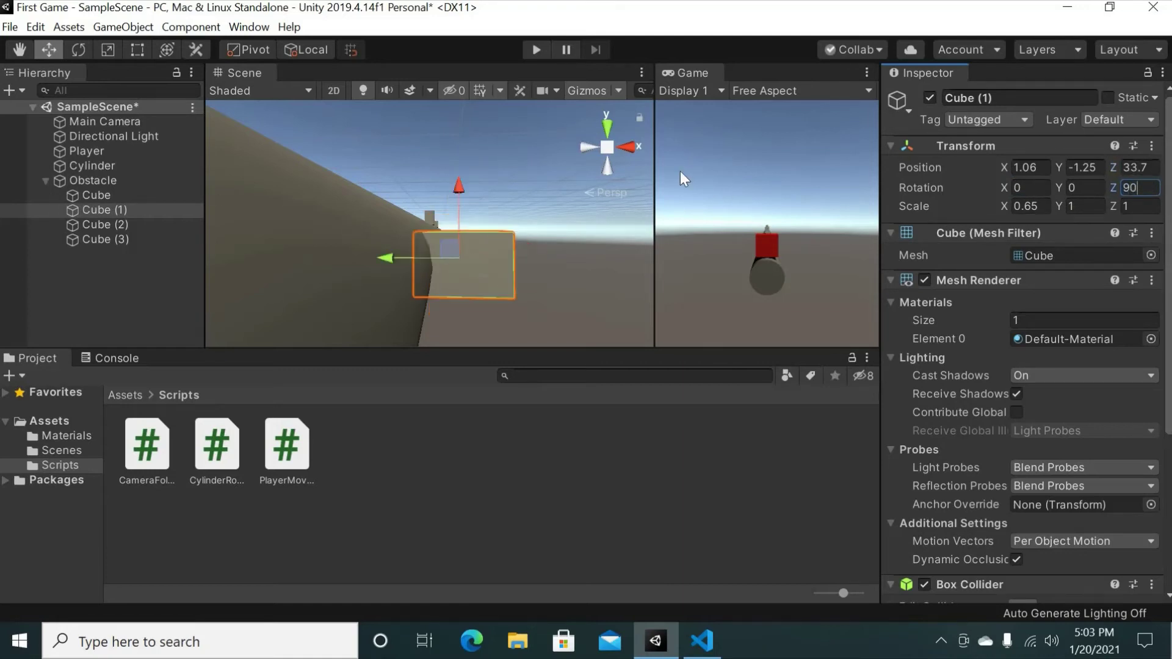
{"action": "left_click_drag", "start_coordinate": [397, 264], "coordinate": [408, 264]}
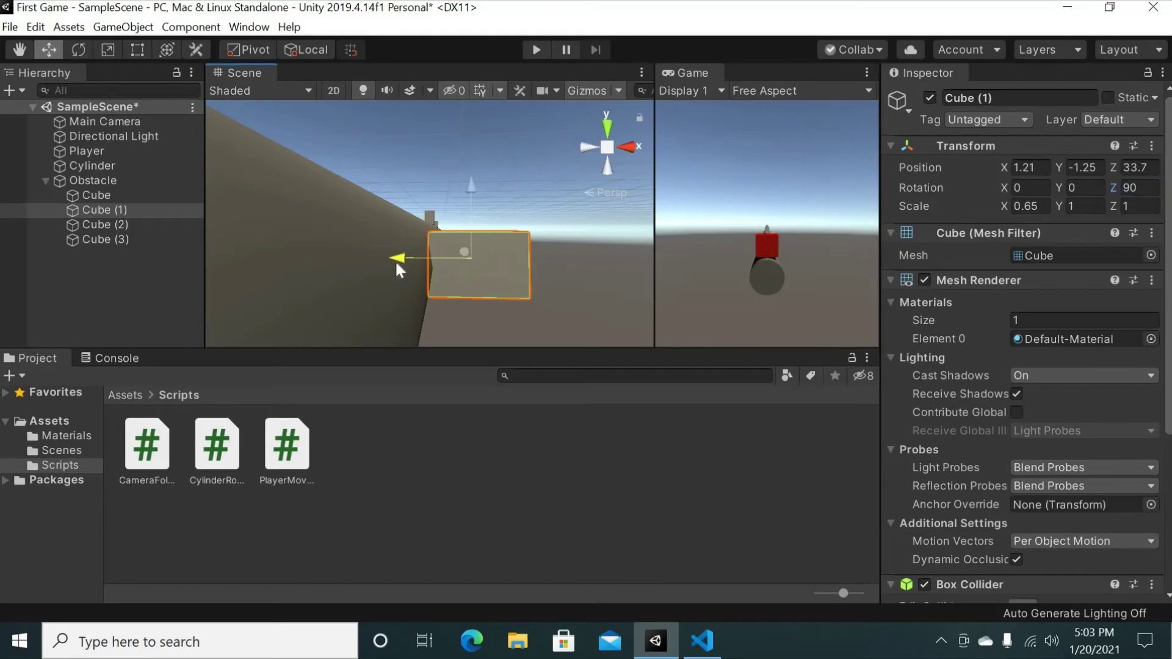
{"action": "left_click", "coordinate": [480, 221]}
{"action": "left_click", "coordinate": [162, 225]}
{"action": "key", "text": "f"}
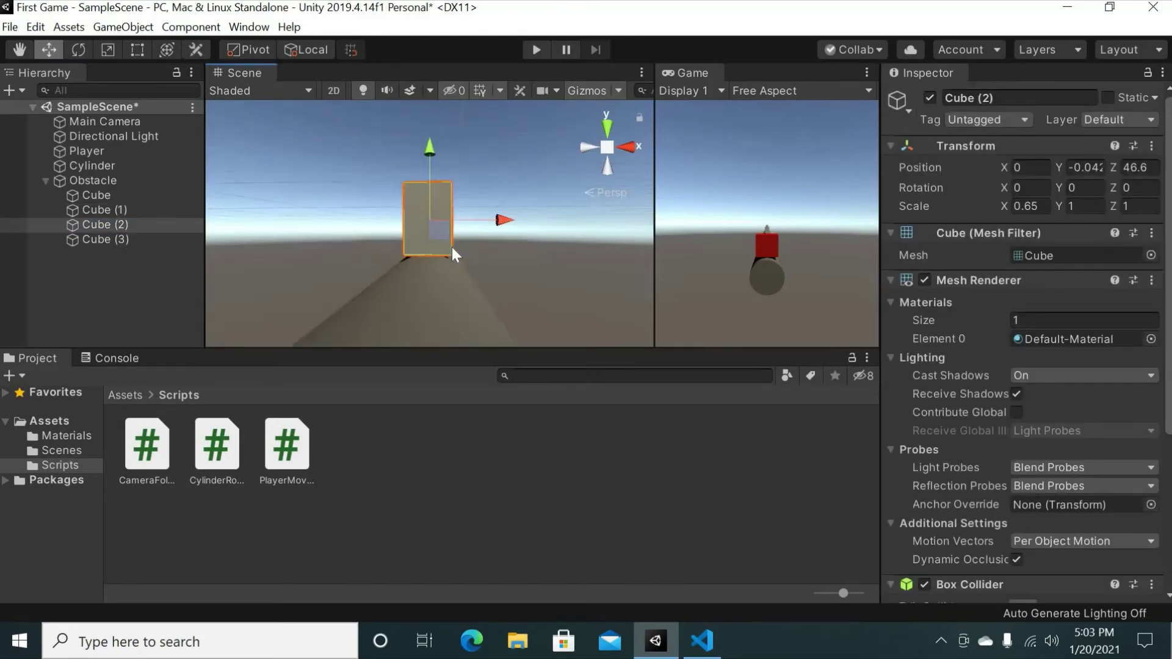
{"action": "scroll", "coordinate": [452, 250], "scroll_direction": "up", "scroll_amount": 3}
{"action": "scroll", "coordinate": [470, 282], "scroll_direction": "down", "scroll_amount": 3}
{"action": "middle_click_drag", "start_coordinate": [471, 283], "coordinate": [448, 268]}
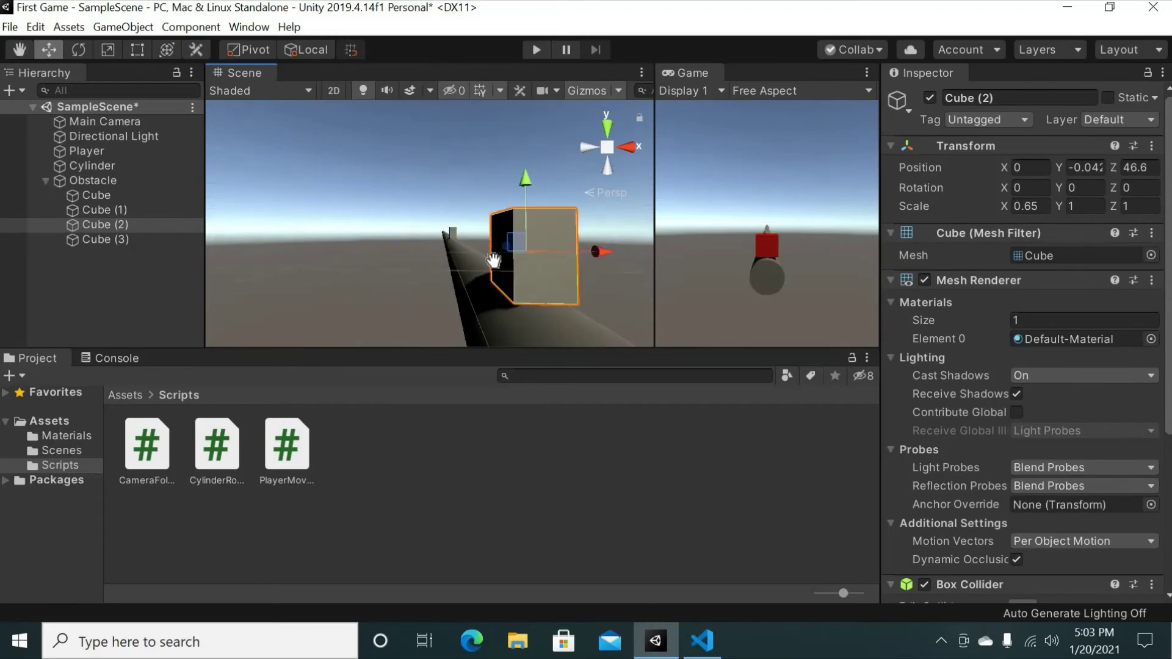
{"action": "scroll", "coordinate": [422, 293], "scroll_direction": "down", "scroll_amount": 3}
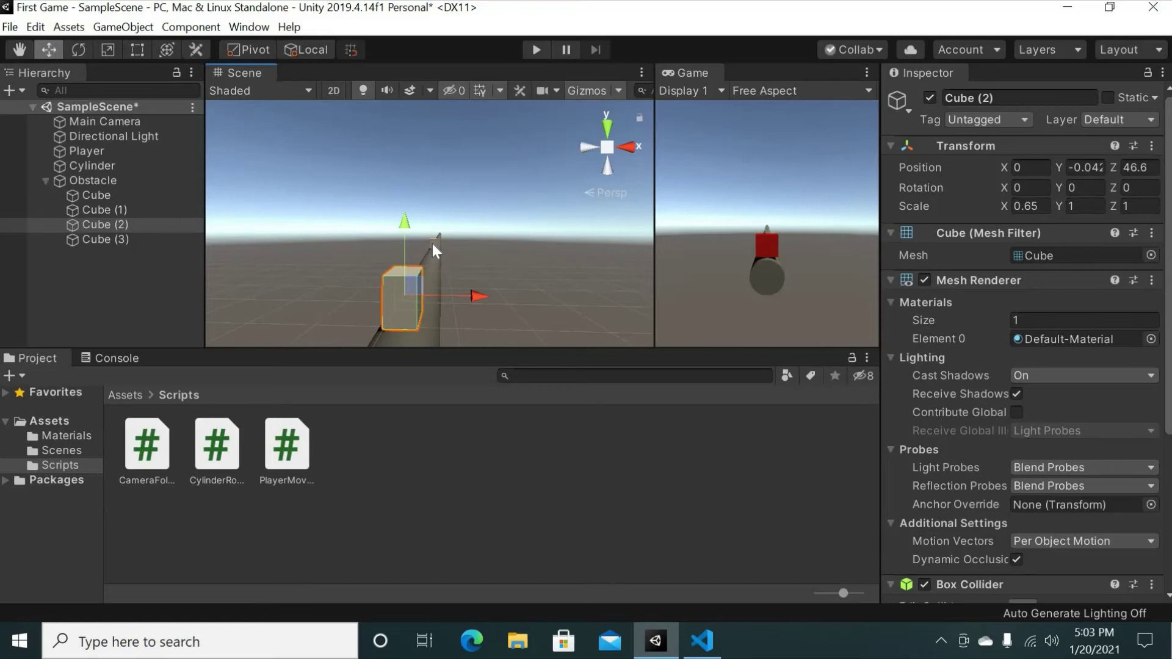
{"action": "left_click", "coordinate": [433, 247]}
{"action": "key", "text": "f"}
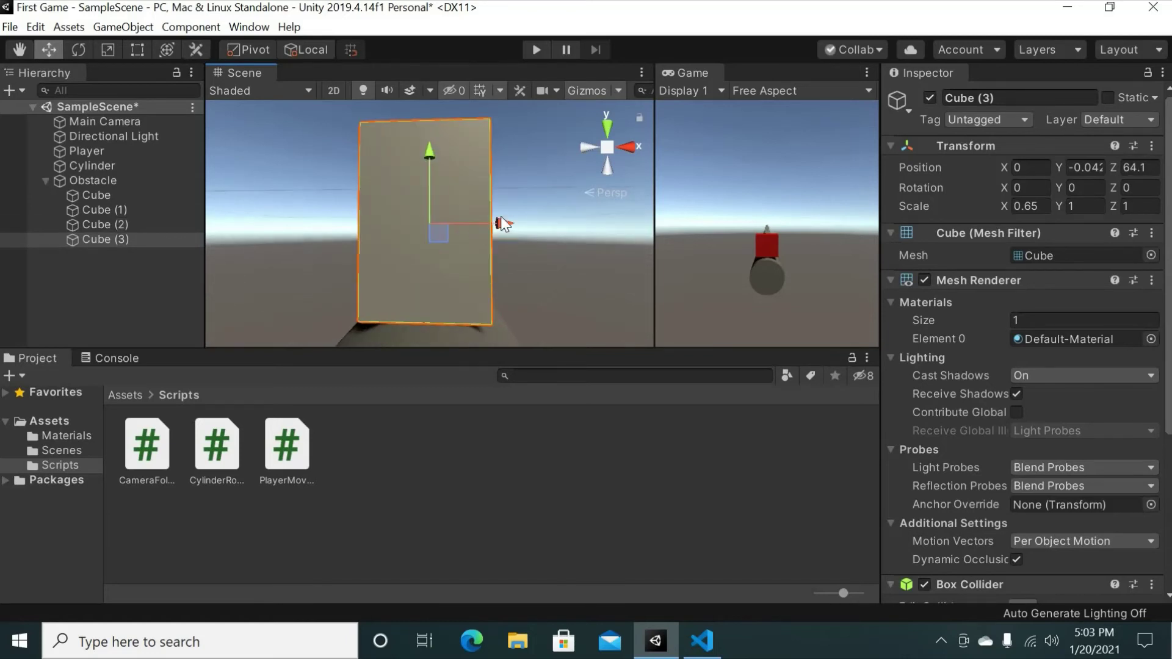
{"action": "left_click_drag", "start_coordinate": [428, 230], "coordinate": [483, 240]}
{"action": "key", "text": "ctrl+z"}
{"action": "key", "text": "ctrl+z"}
{"action": "key", "text": "ctrl+z"}
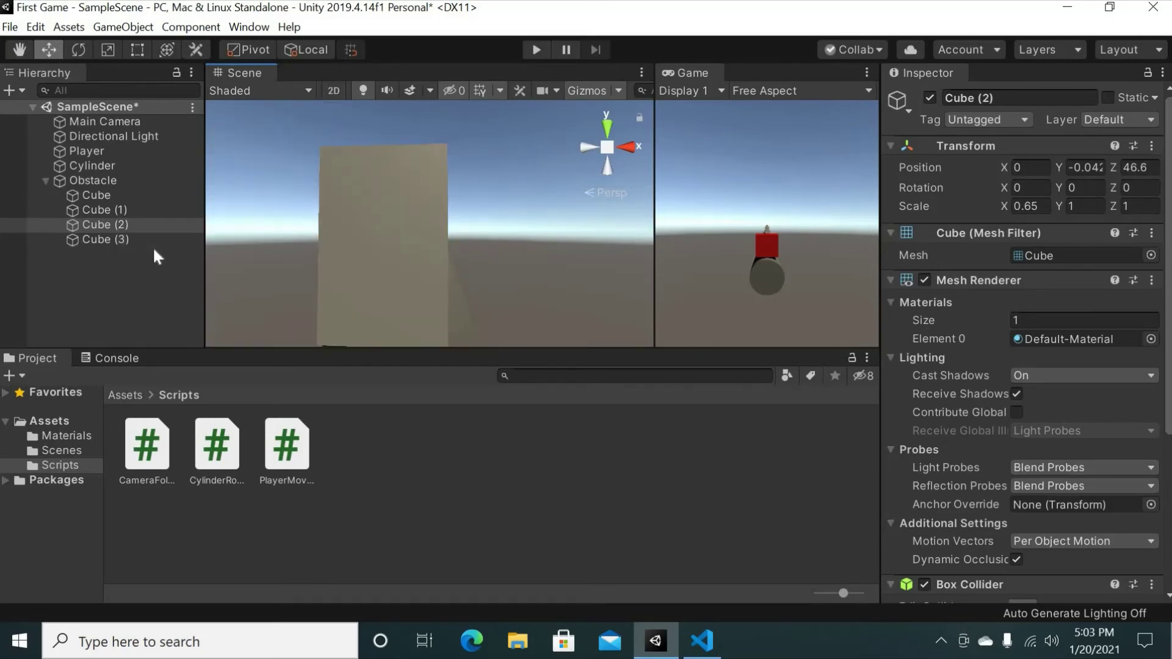
{"action": "left_click", "coordinate": [390, 276]}
{"action": "middle_click_drag", "start_coordinate": [389, 276], "coordinate": [508, 234]}
{"action": "scroll", "coordinate": [508, 234], "scroll_direction": "down", "scroll_amount": 10}
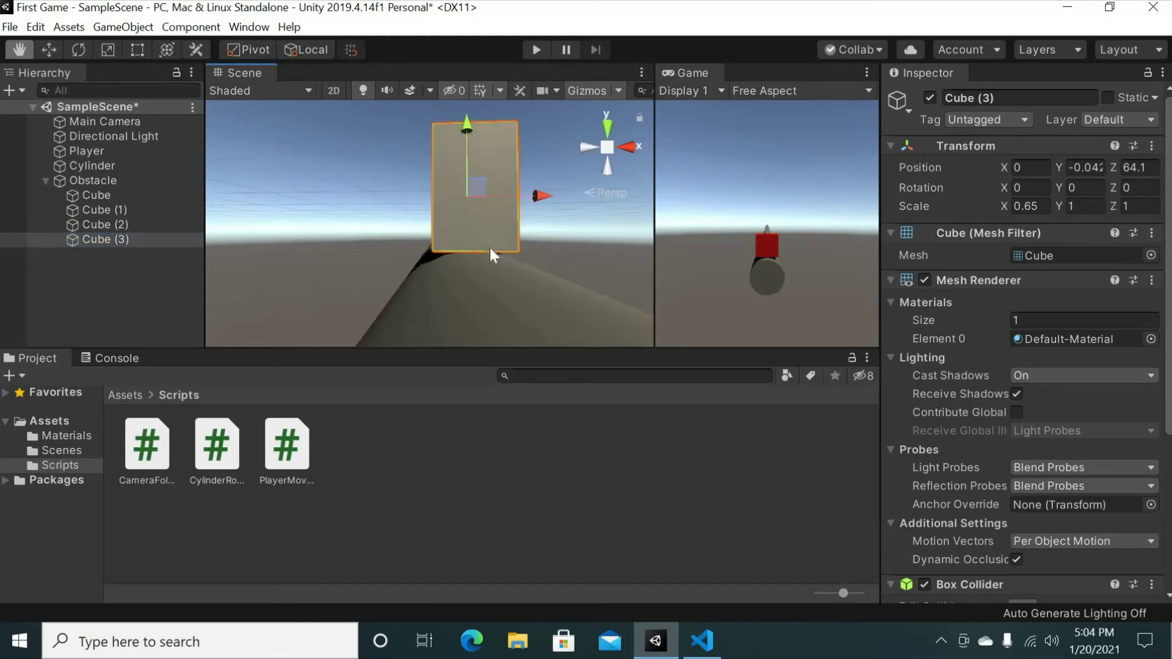
{"action": "middle_click_drag", "start_coordinate": [443, 264], "coordinate": [481, 236]}
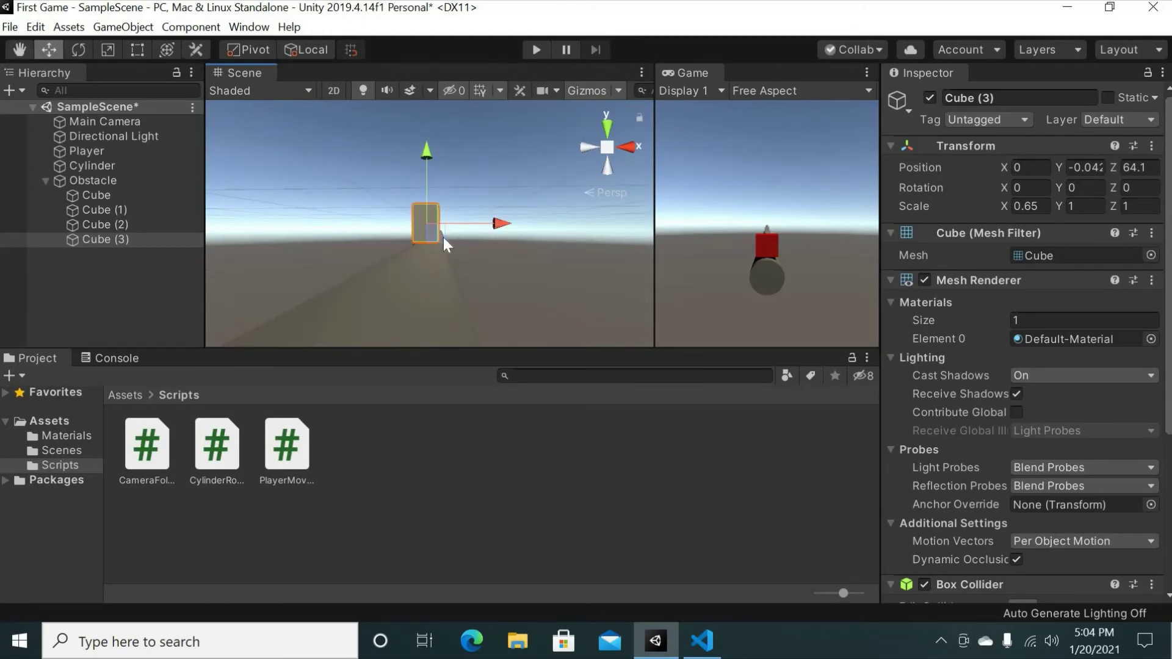
{"action": "middle_click_drag", "start_coordinate": [474, 236], "coordinate": [527, 227]}
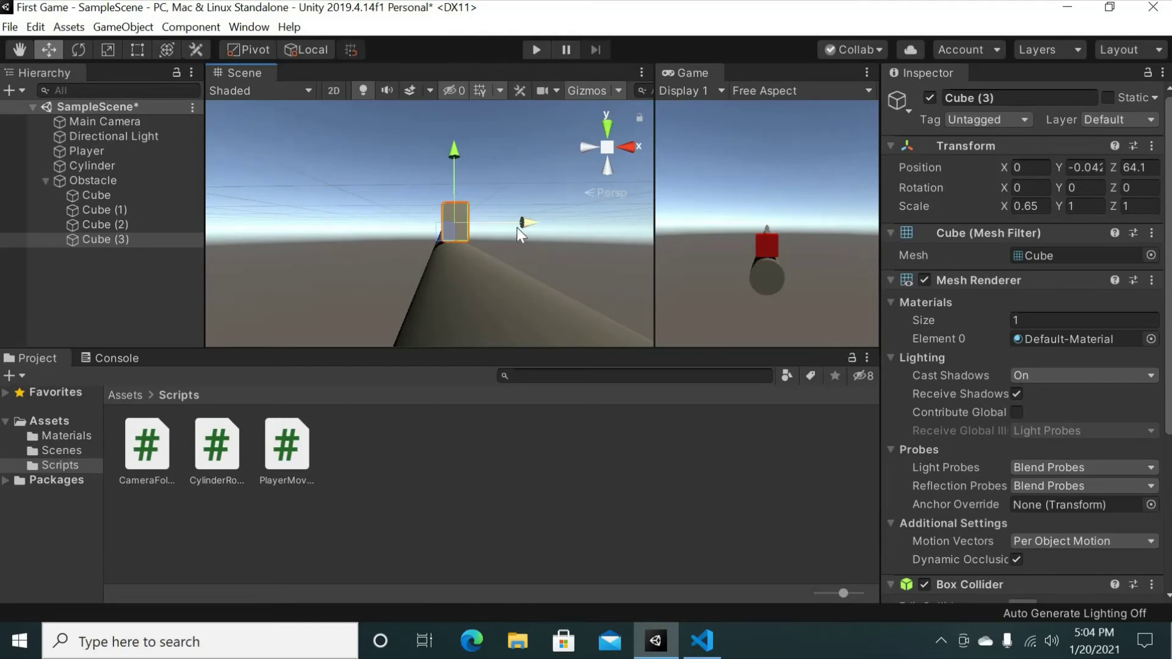
Step: Duplicate Cube (3) into Cube (4) and move it left and down
{"action": "left_click", "coordinate": [146, 240]}
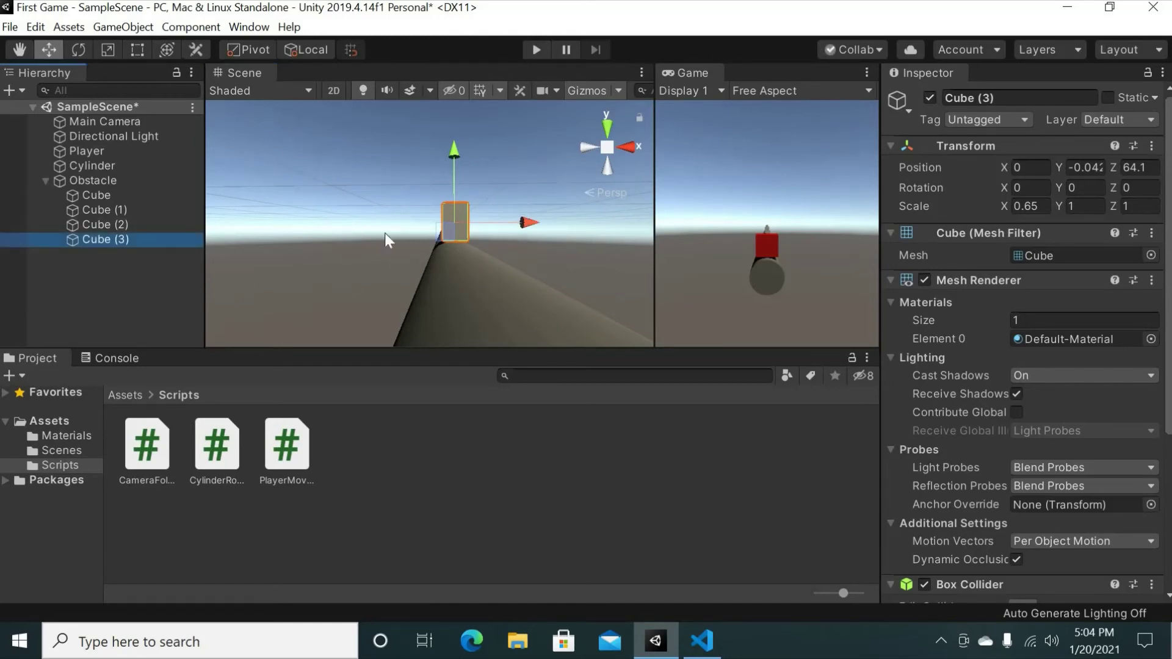
{"action": "key", "text": "ctrl+d"}
{"action": "left_click_drag", "start_coordinate": [535, 222], "coordinate": [497, 224]}
{"action": "scroll", "coordinate": [481, 246], "scroll_direction": "up", "scroll_amount": 5}
{"action": "middle_click_drag", "start_coordinate": [467, 186], "coordinate": [415, 111]}
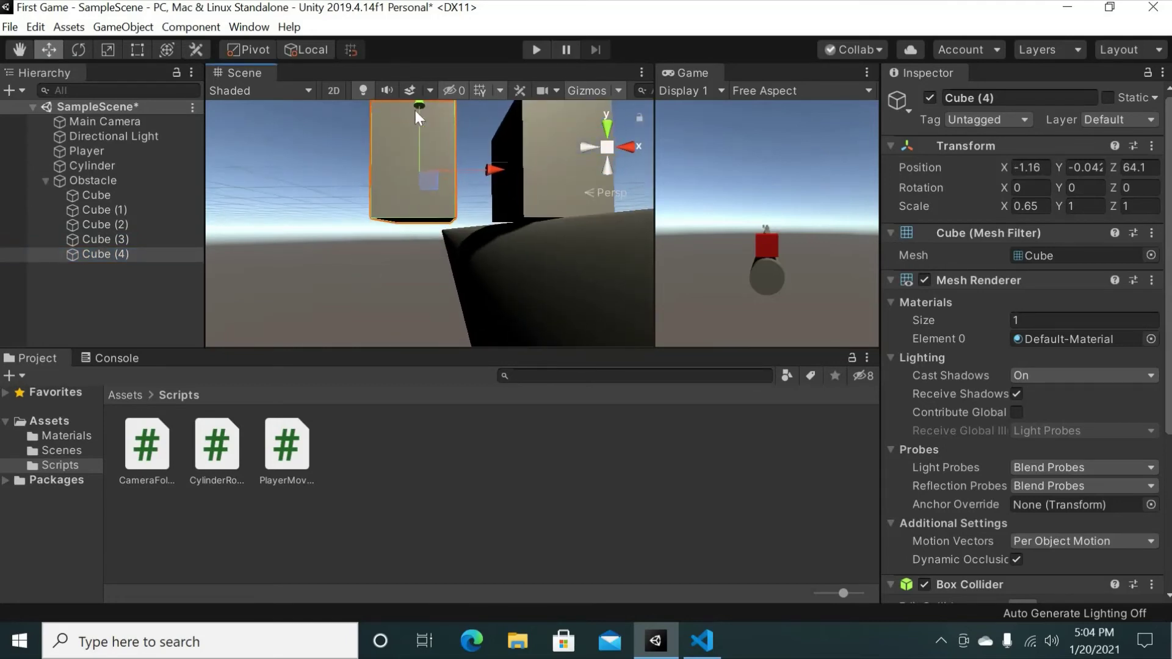
{"action": "left_click_drag", "start_coordinate": [419, 146], "coordinate": [556, 204]}
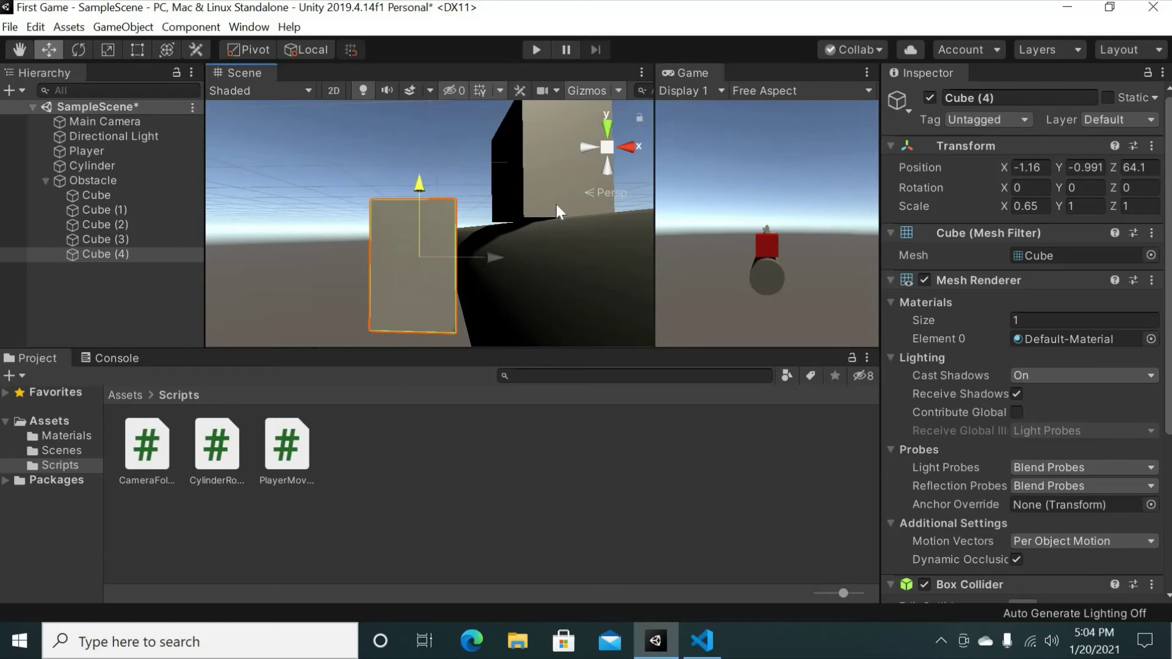
Step: Set Cube (4)'s Rotation Z to 90 and lower it to Y -1.146
{"action": "left_click", "coordinate": [1084, 187]}
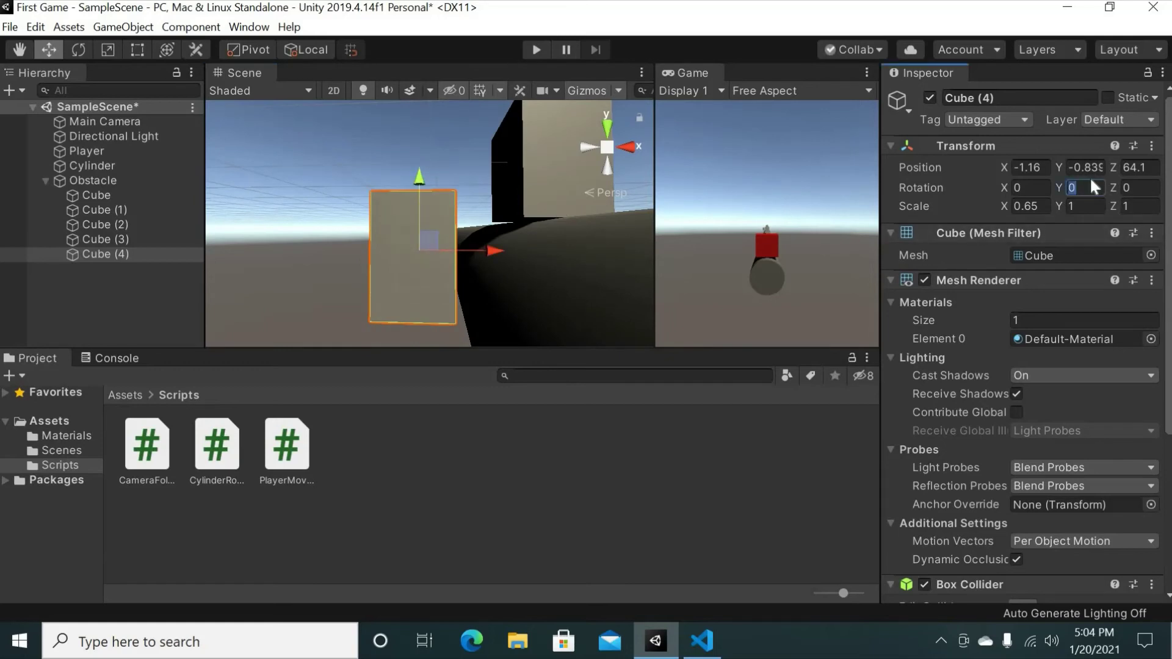
{"action": "left_click", "coordinate": [1140, 187]}
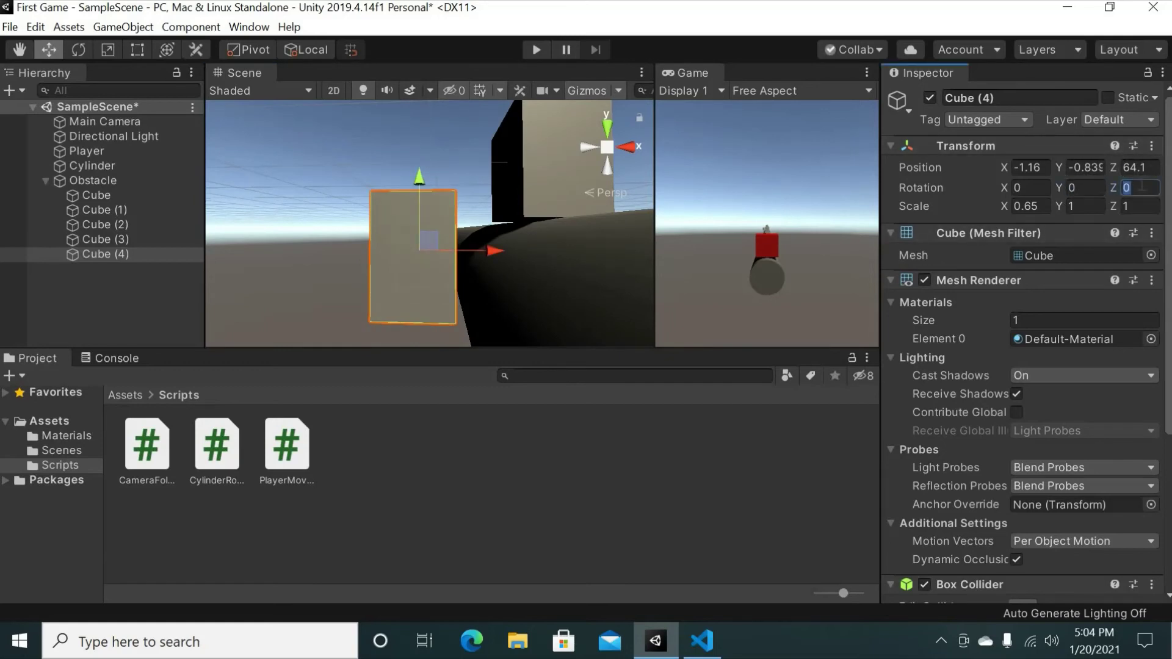
{"action": "type", "text": "90"}
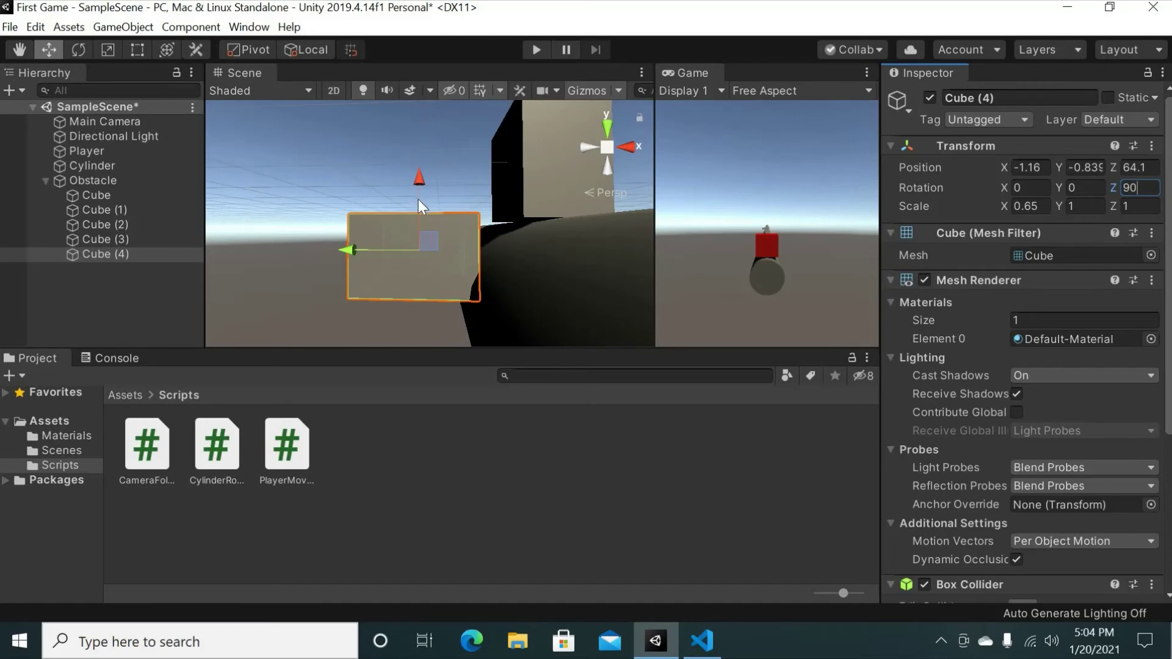
{"action": "left_click_drag", "start_coordinate": [419, 200], "coordinate": [408, 229]}
{"action": "middle_click_drag", "start_coordinate": [408, 230], "coordinate": [434, 285]}
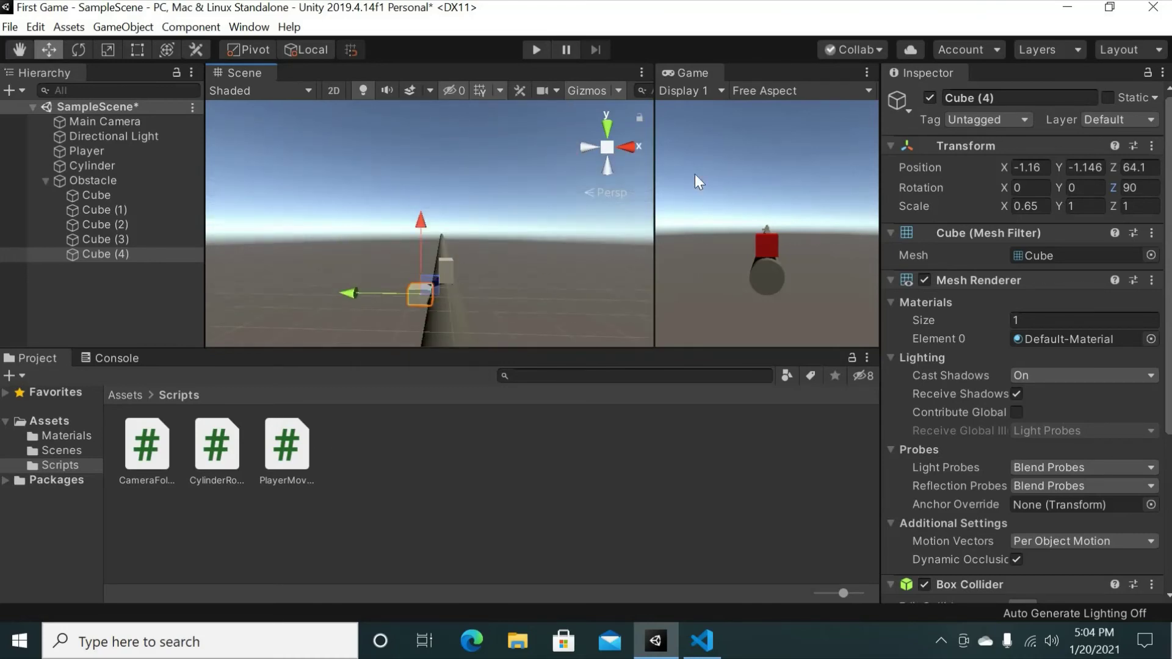
Step: View the cylinder from the top, deselect Cube (4), and orbit into perspective
{"action": "left_click", "coordinate": [605, 128]}
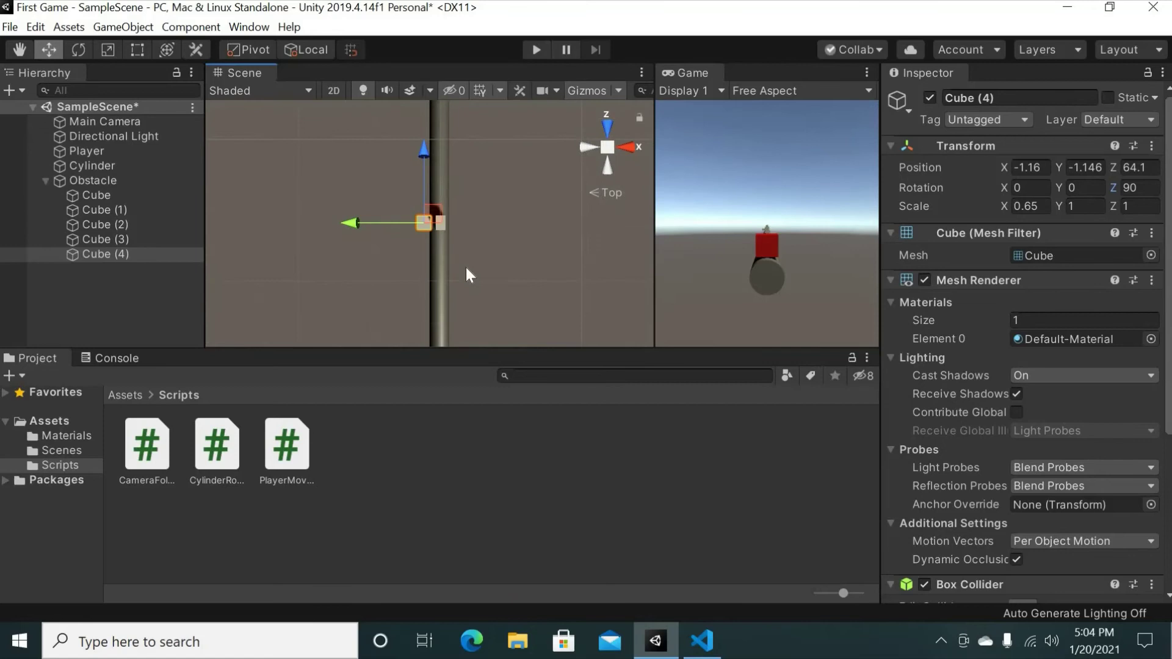
{"action": "left_click", "coordinate": [467, 223]}
{"action": "scroll", "coordinate": [451, 244], "scroll_direction": "down", "scroll_amount": 3}
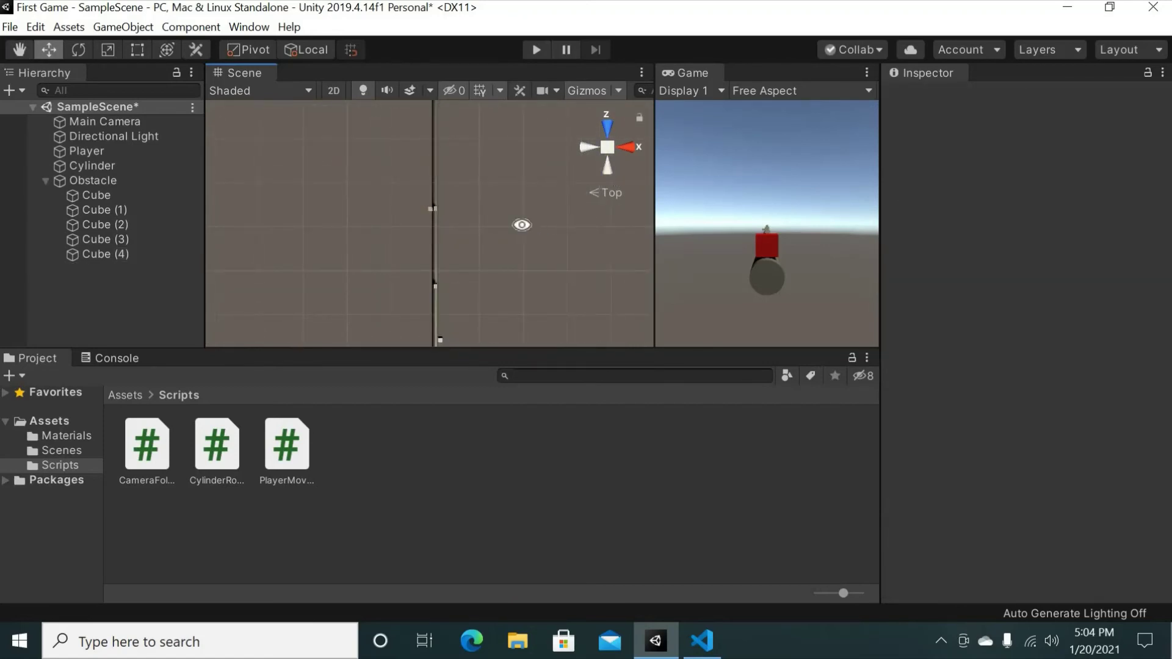
{"action": "left_click_drag", "start_coordinate": [521, 225], "coordinate": [560, 177], "text": "alt"}
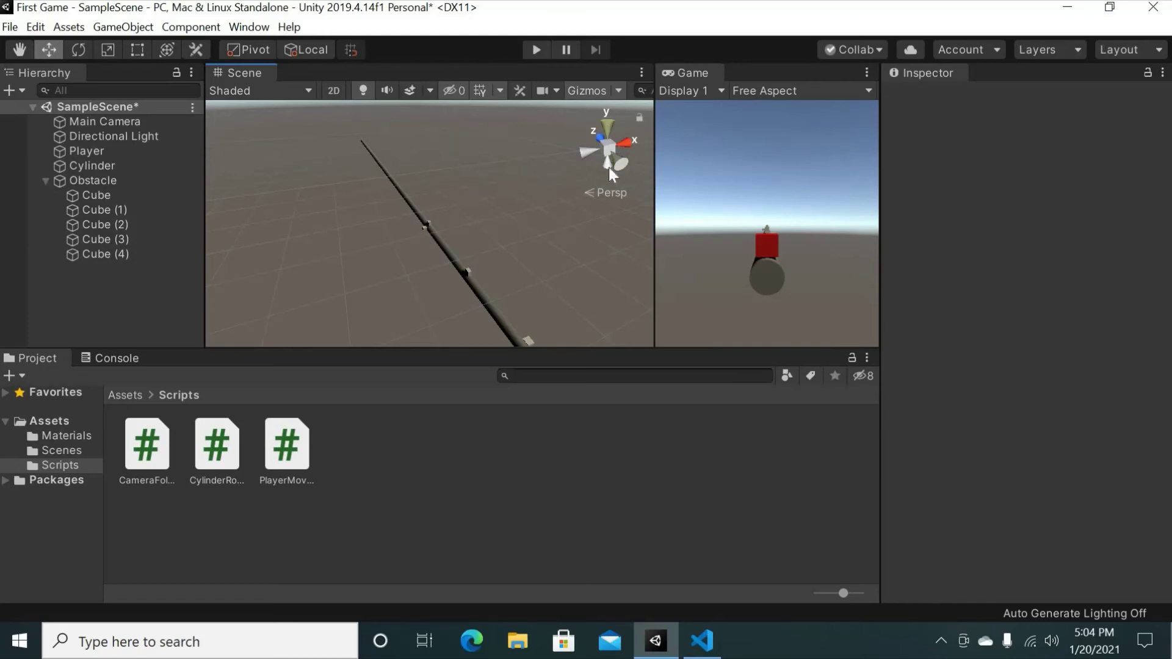
Step: Compare top, front and side views of the track, then enter Play mode
{"action": "left_click", "coordinate": [607, 128]}
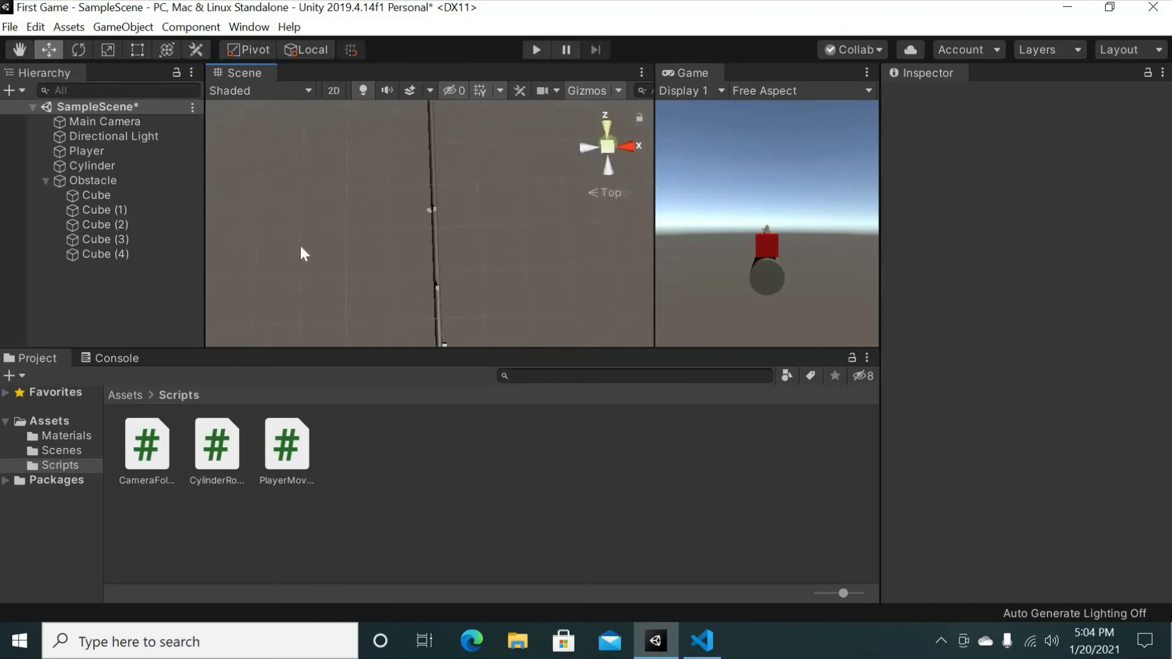
{"action": "left_click", "coordinate": [607, 127]}
{"action": "left_click", "coordinate": [578, 145]}
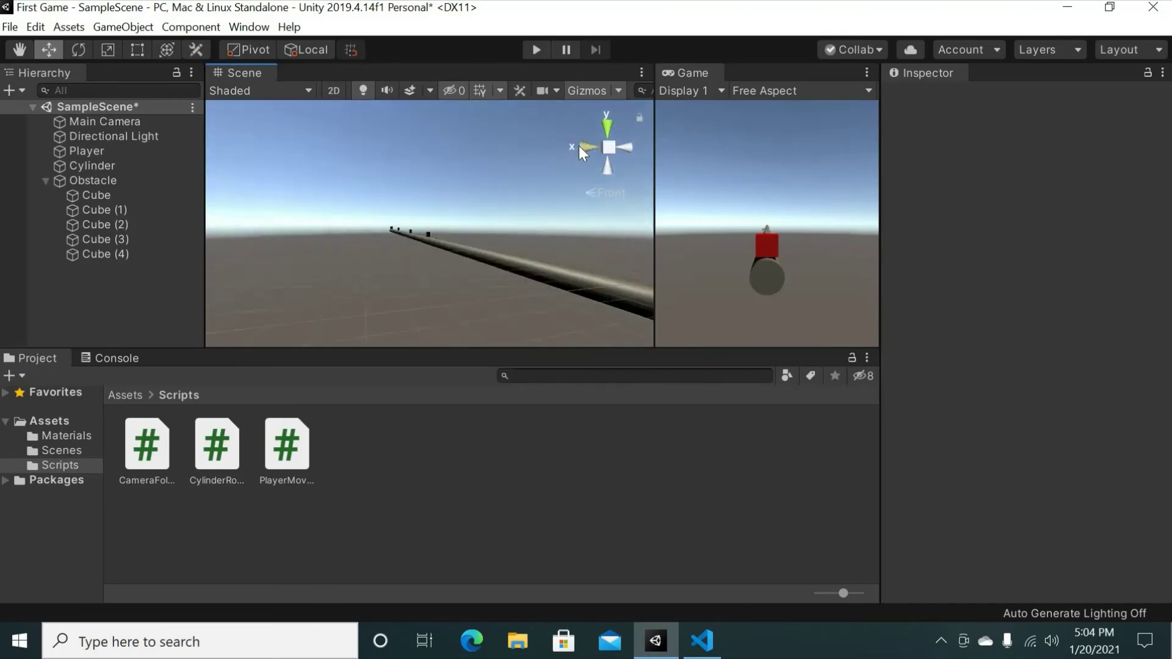
{"action": "left_click", "coordinate": [610, 128]}
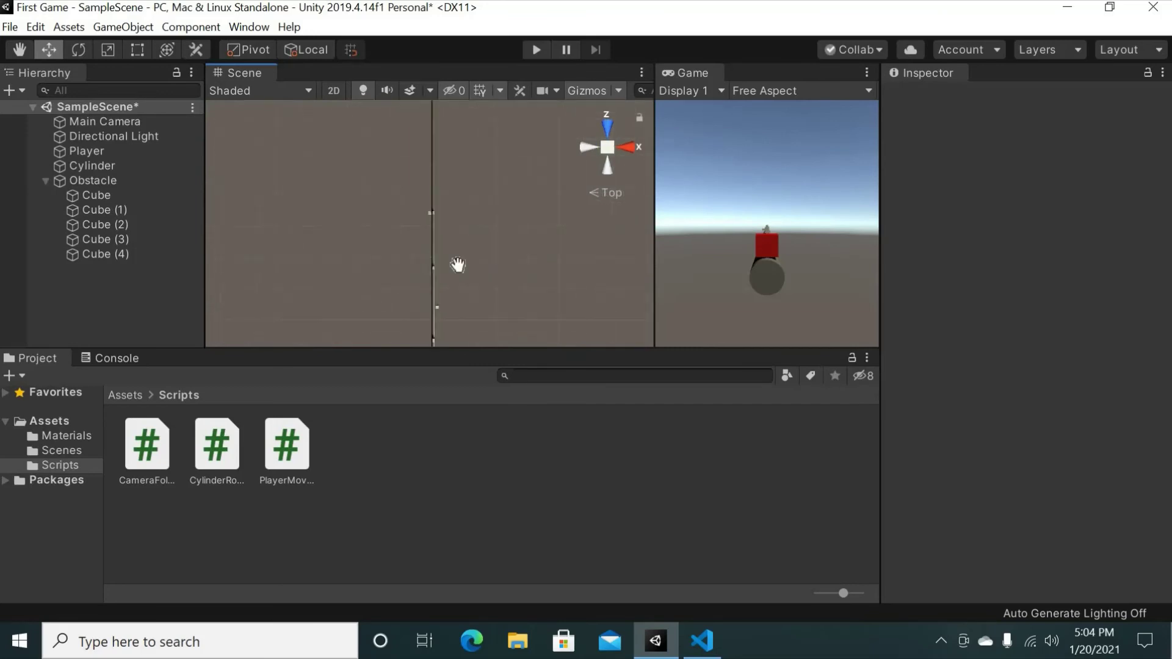
{"action": "middle_click_drag", "start_coordinate": [458, 264], "coordinate": [463, 313]}
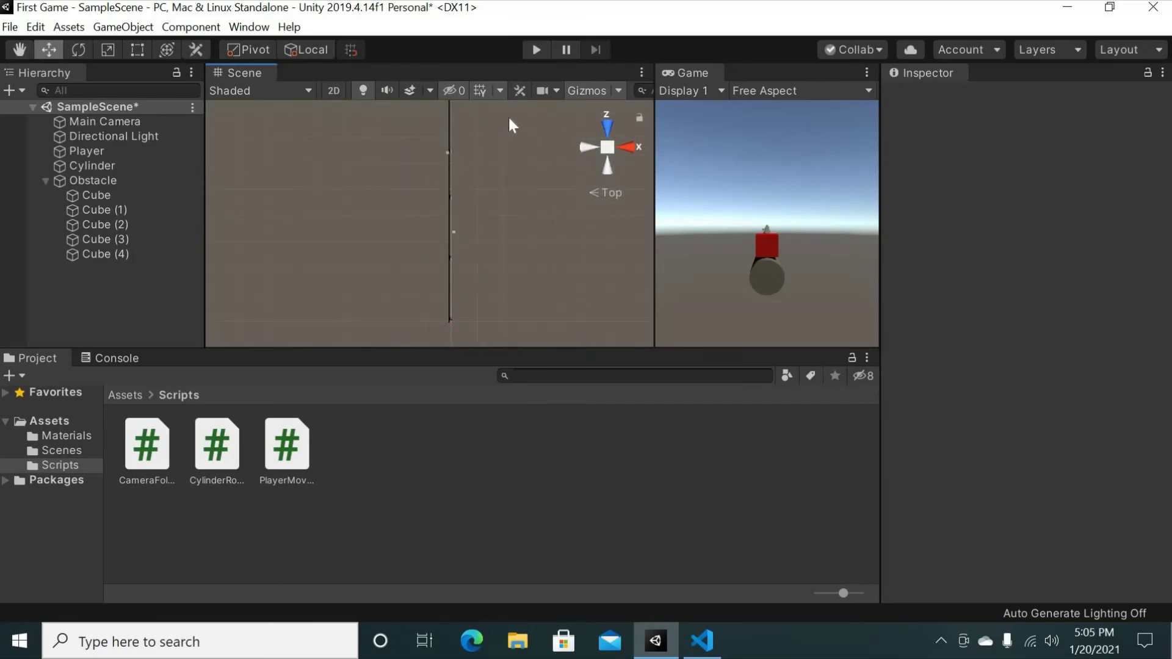
{"action": "left_click", "coordinate": [537, 50]}
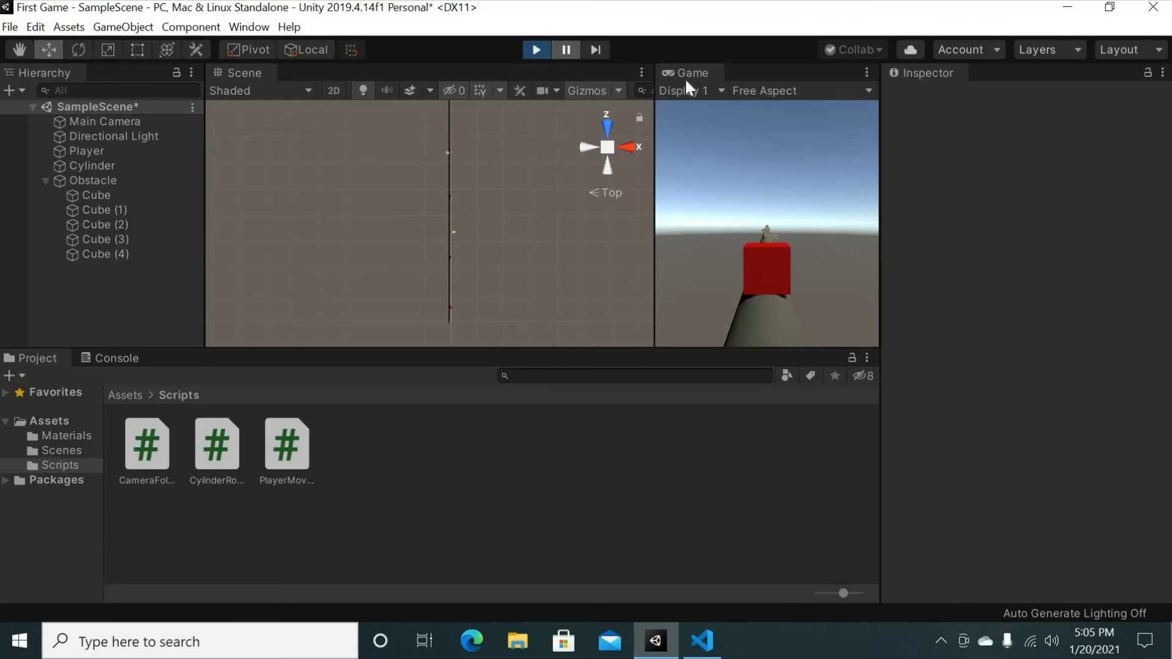
Step: Stop the play-test, then drag the collapsed Obstacle group onto Cylinder in the Hierarchy
{"action": "left_click_drag", "start_coordinate": [511, 69], "coordinate": [403, 72]}
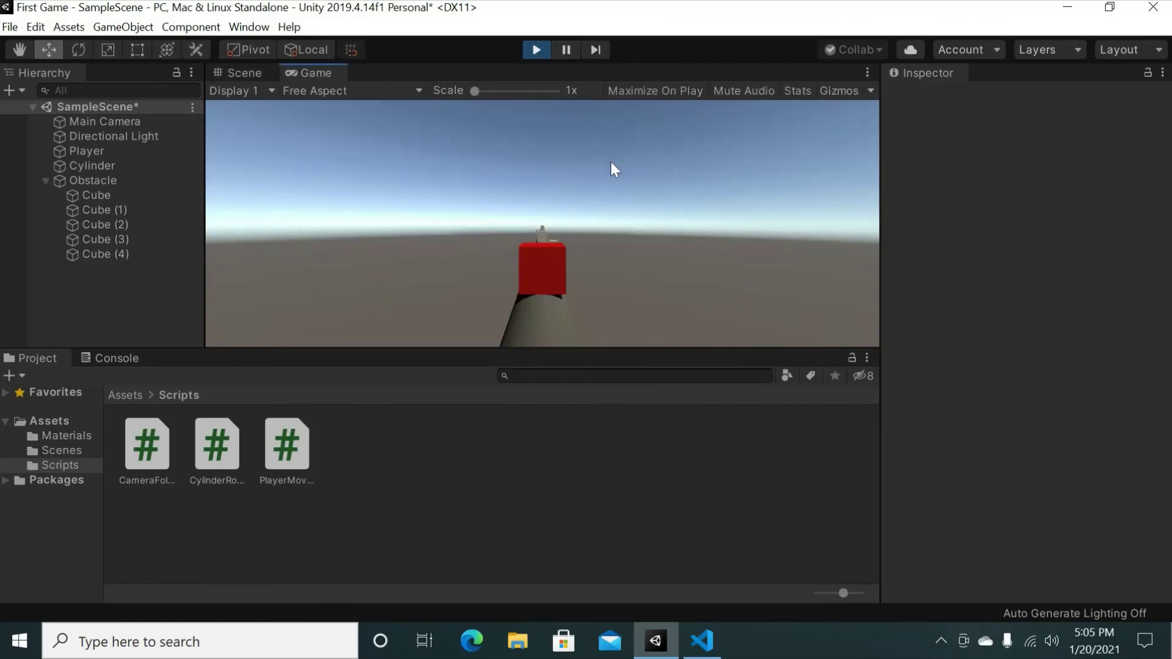
{"action": "left_click", "coordinate": [537, 50]}
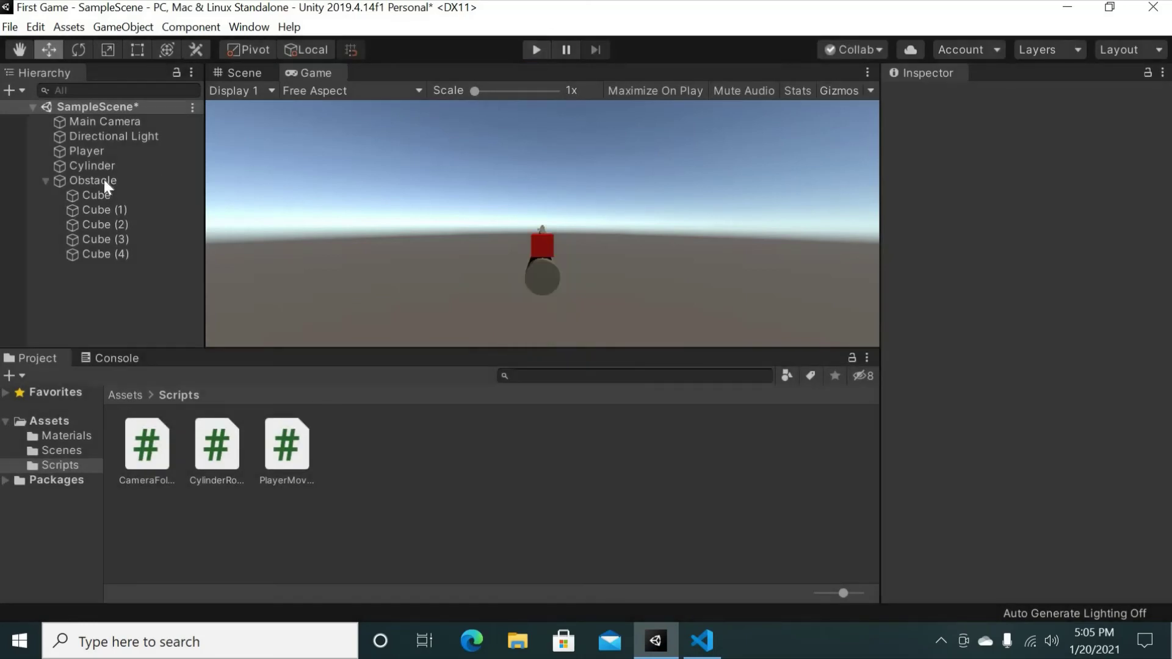
{"action": "left_click", "coordinate": [46, 181]}
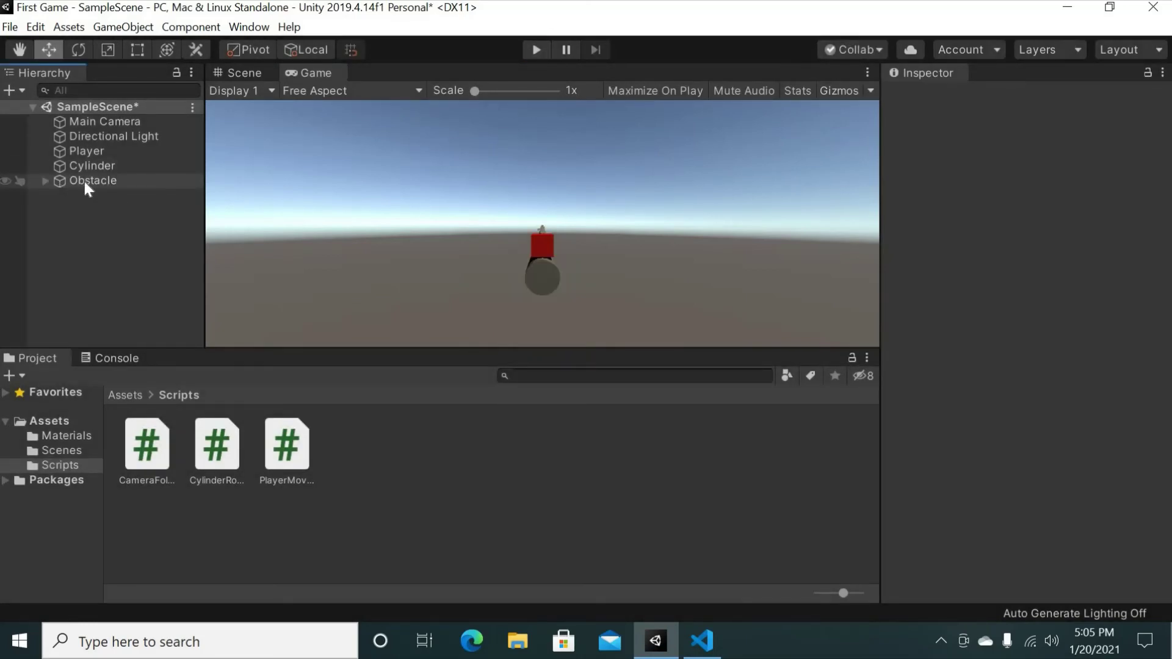
{"action": "left_click", "coordinate": [103, 182]}
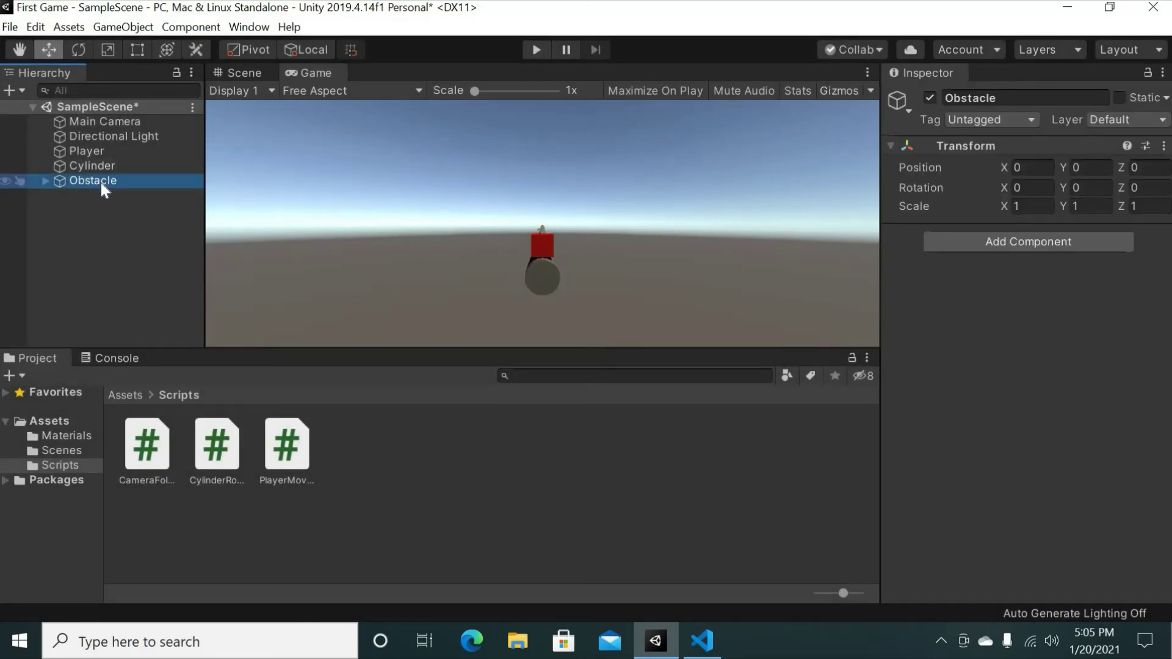
{"action": "left_click_drag", "start_coordinate": [98, 181], "coordinate": [101, 160]}
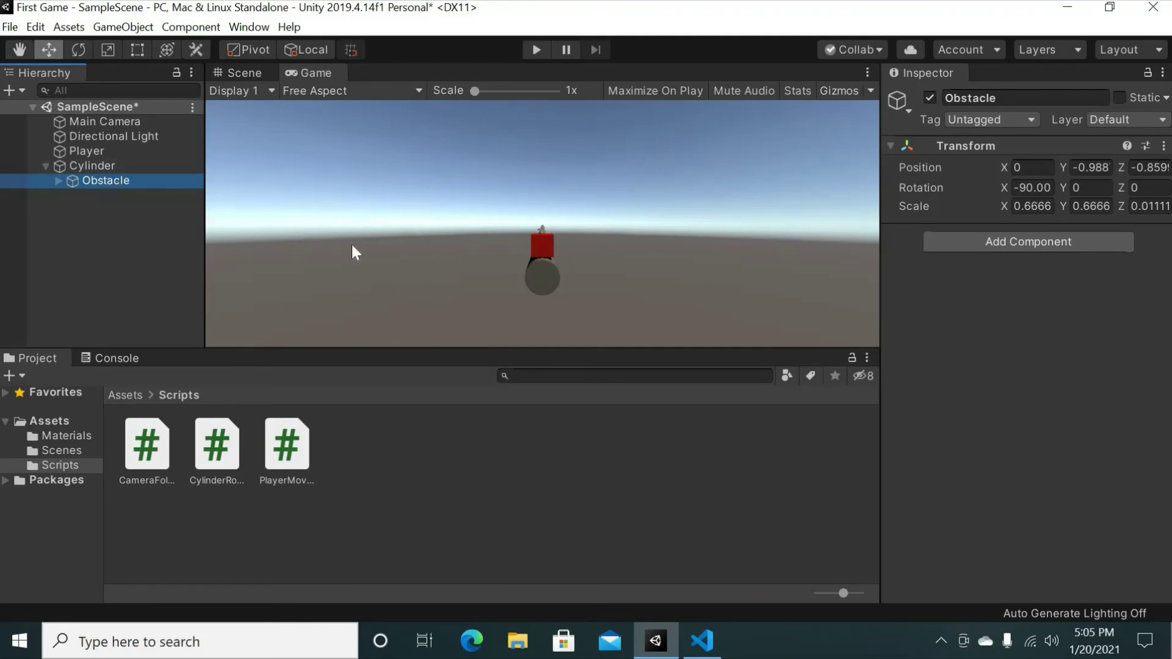
{"action": "left_click", "coordinate": [375, 270]}
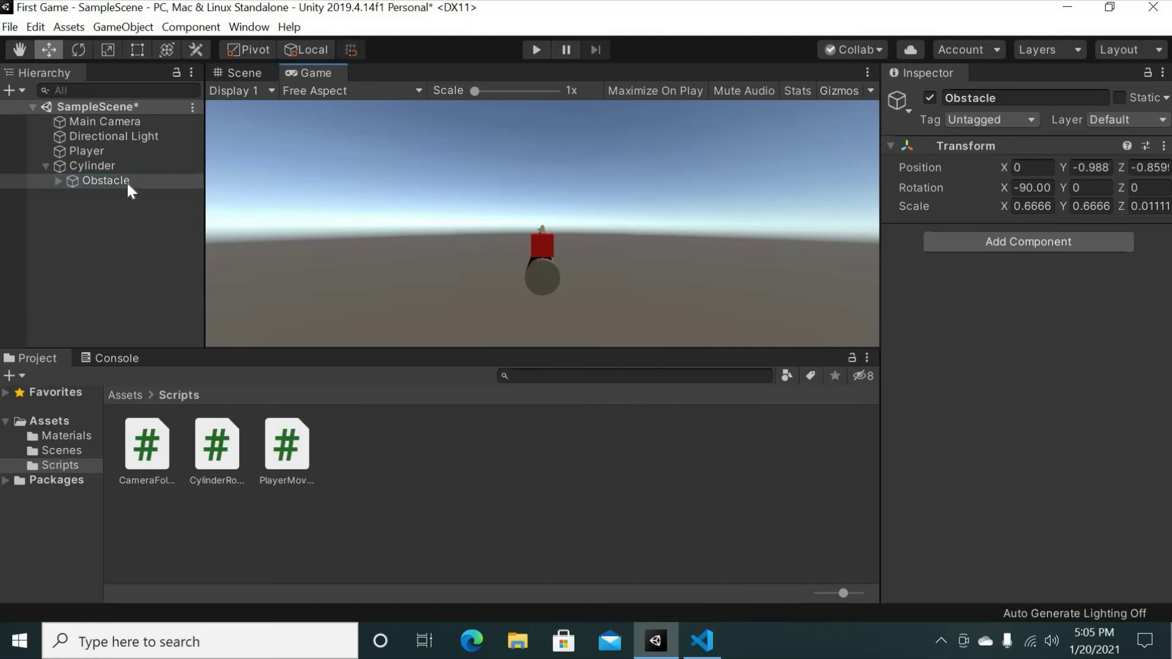
{"action": "left_click", "coordinate": [537, 50]}
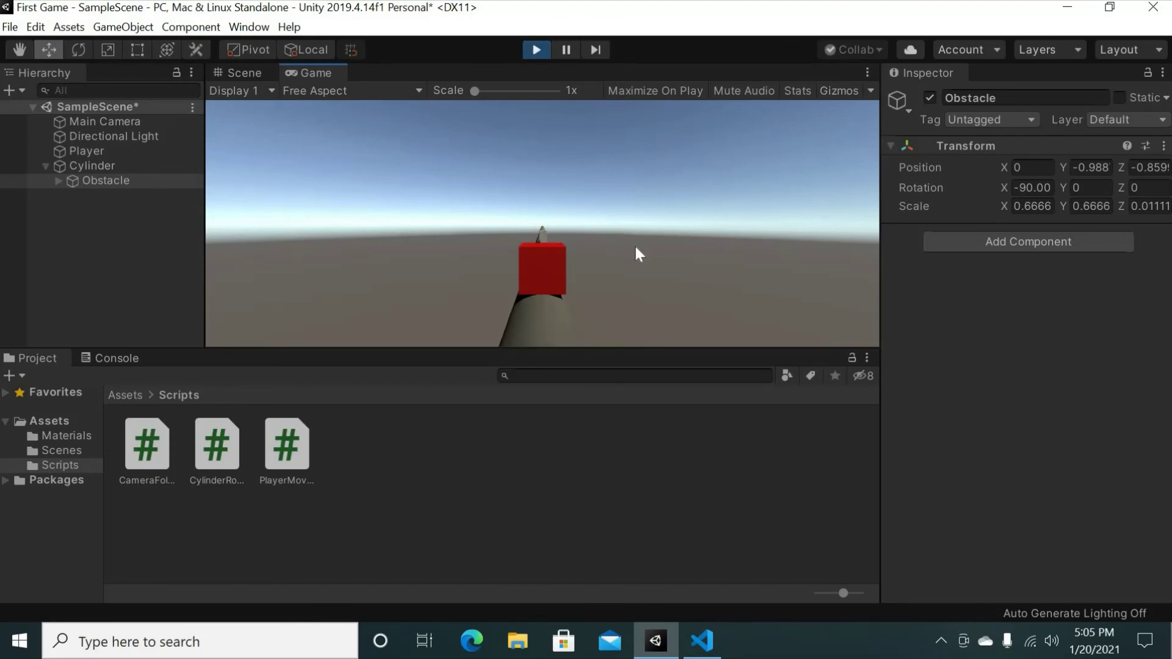
{"action": "left_click", "coordinate": [538, 50]}
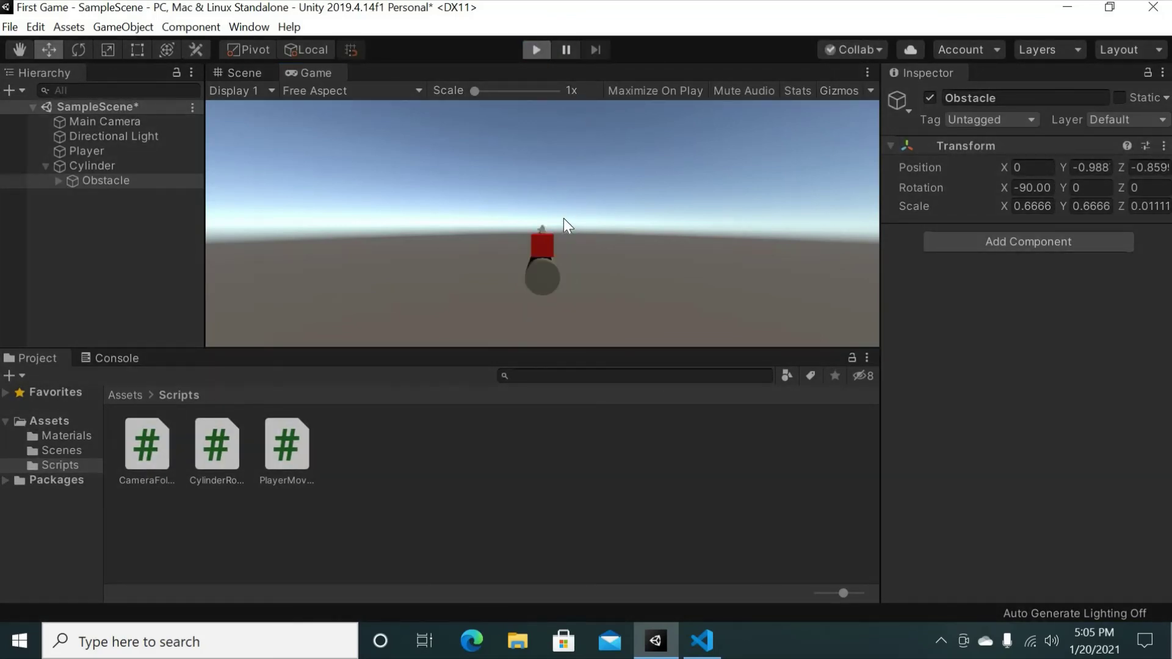
{"action": "key", "text": "ctrl+p"}
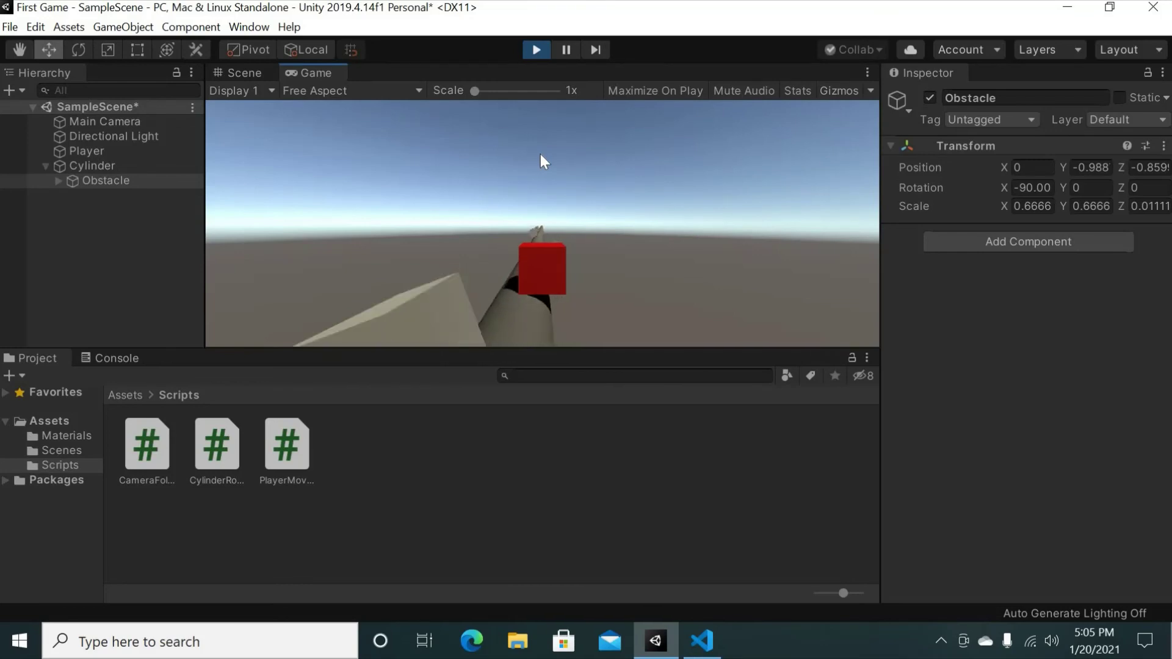
{"action": "left_click", "coordinate": [533, 50]}
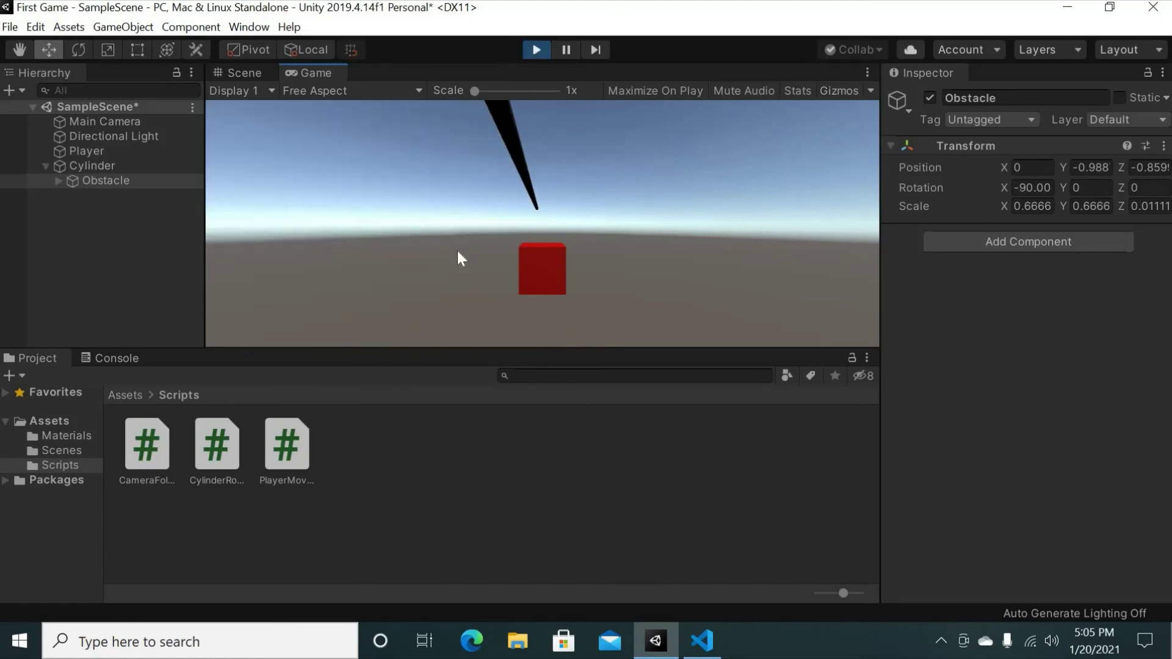
Step: Select the Player, re-dock the Game view beside Scene, and review its Rigidbody constraints
{"action": "left_click", "coordinate": [110, 155]}
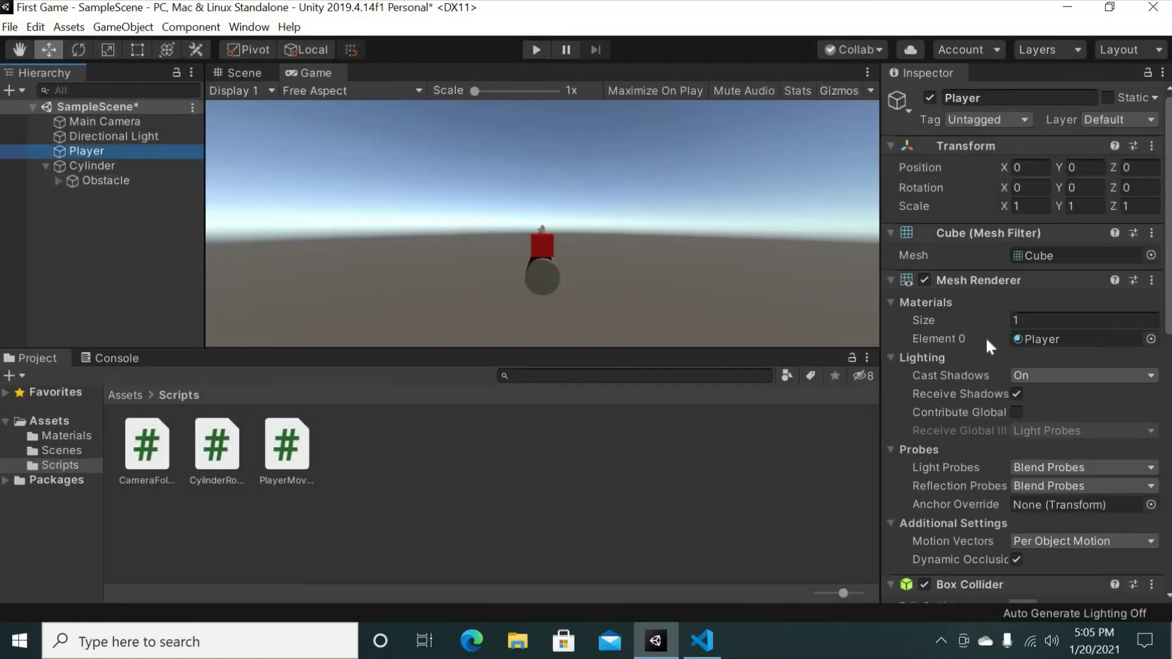
{"action": "scroll", "coordinate": [990, 334], "scroll_direction": "down", "scroll_amount": 8}
{"action": "left_click_drag", "start_coordinate": [316, 72], "coordinate": [913, 242]}
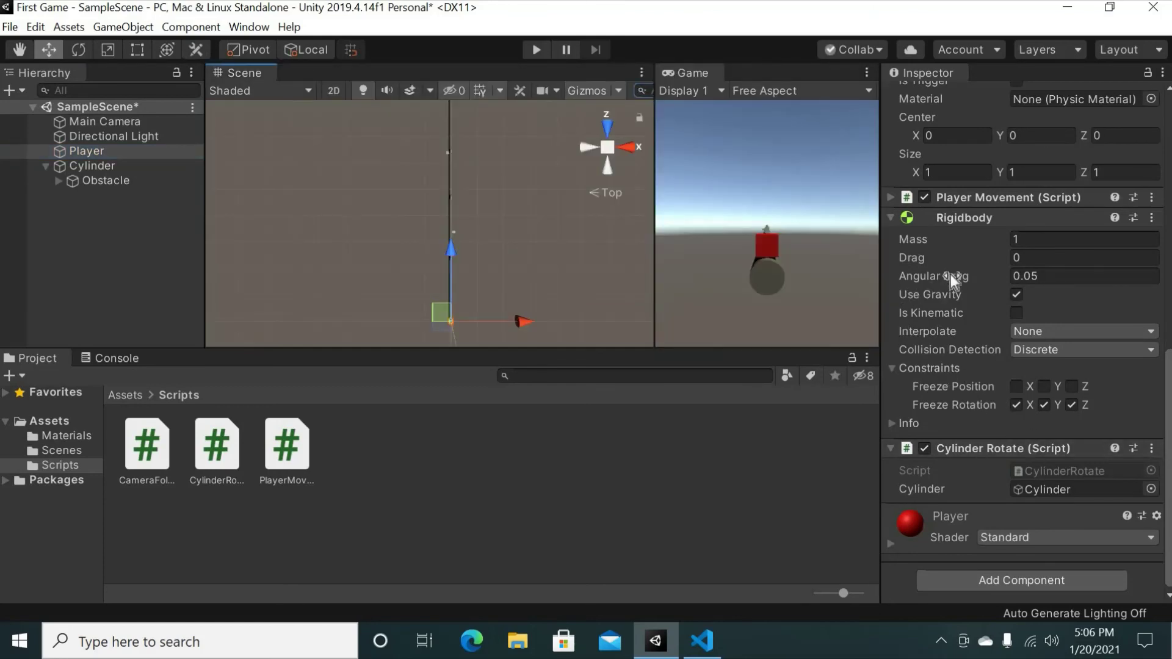
{"action": "scroll", "coordinate": [977, 294], "scroll_direction": "up", "scroll_amount": 8}
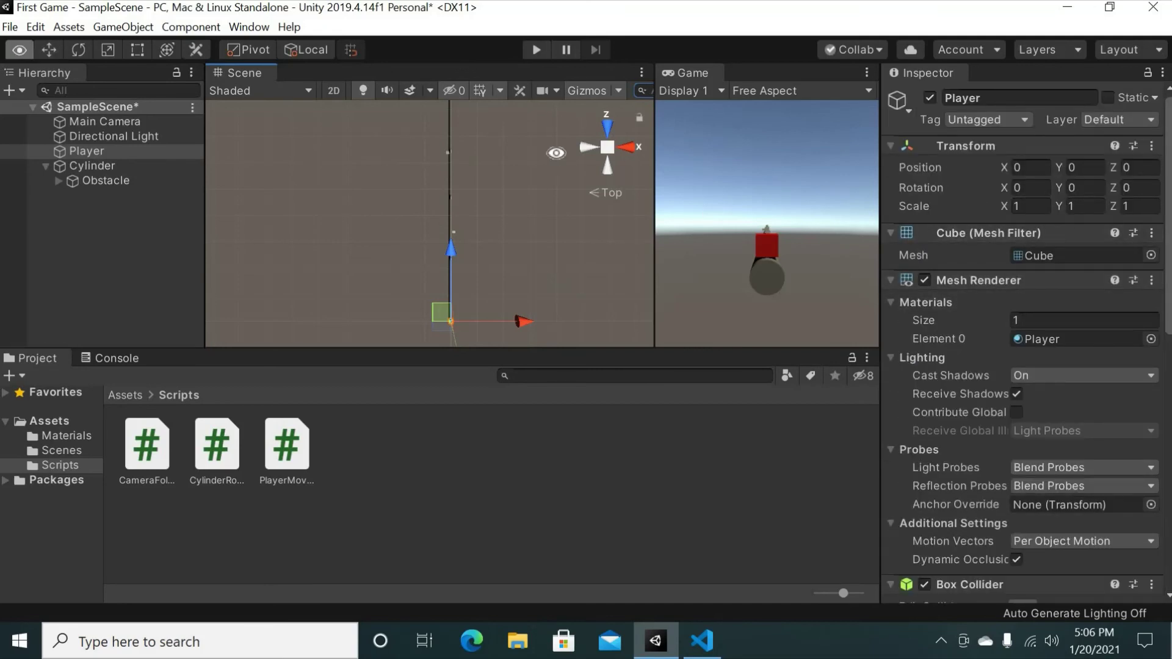
{"action": "left_click_drag", "start_coordinate": [552, 153], "coordinate": [502, 177], "text": "alt"}
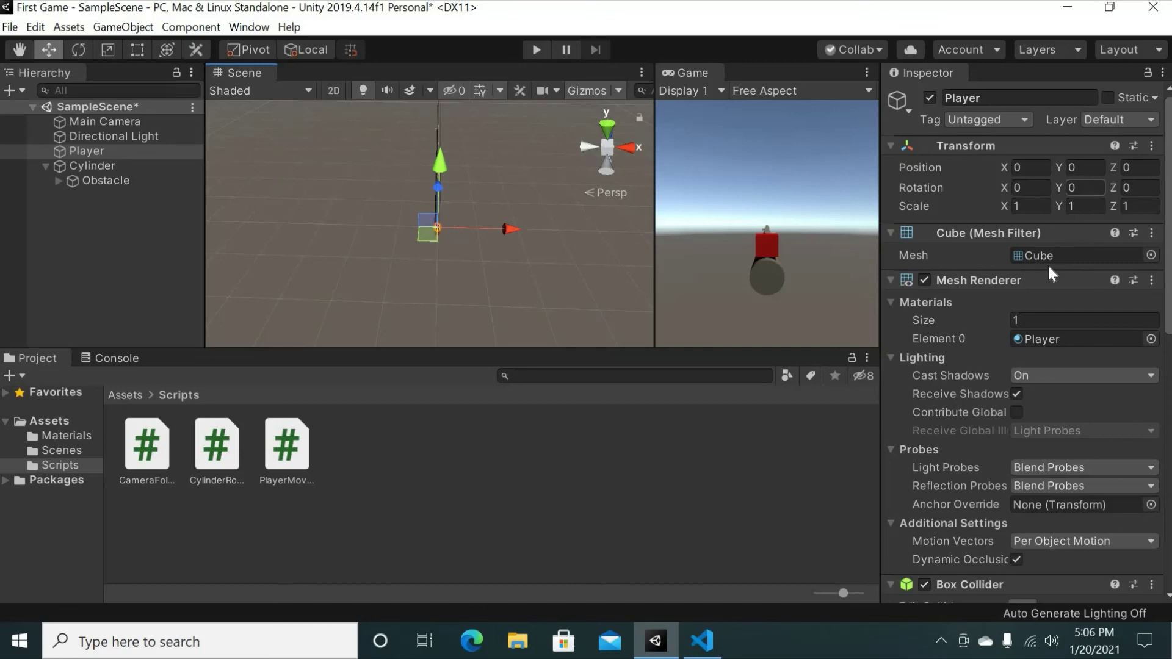
{"action": "scroll", "coordinate": [1047, 264], "scroll_direction": "down", "scroll_amount": 8}
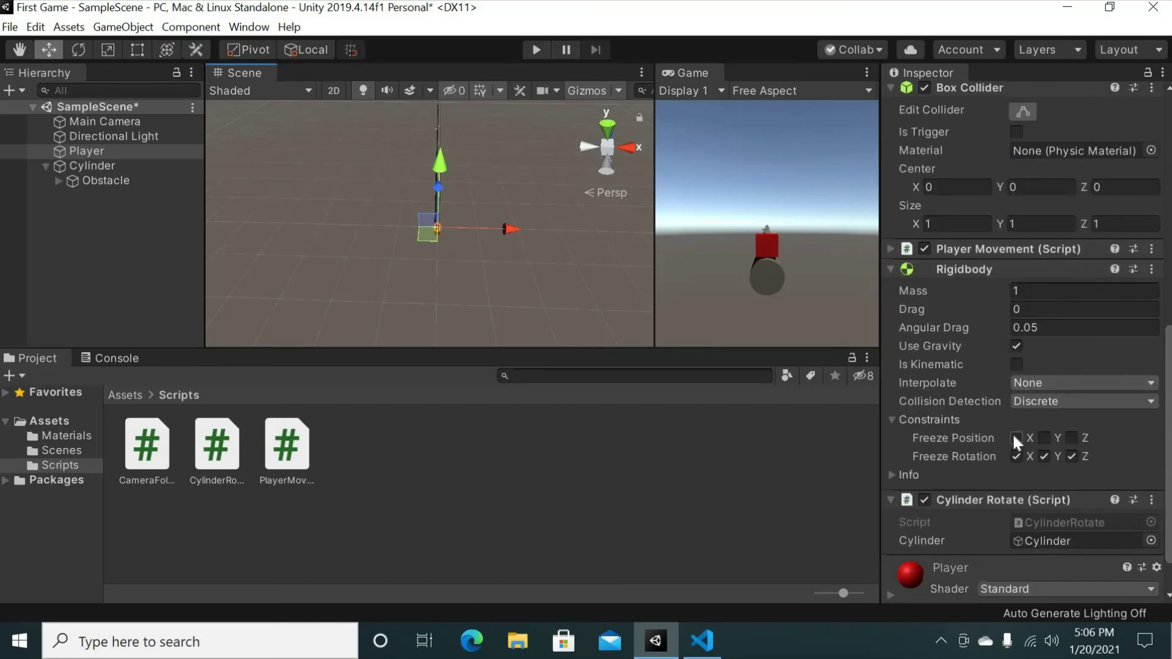